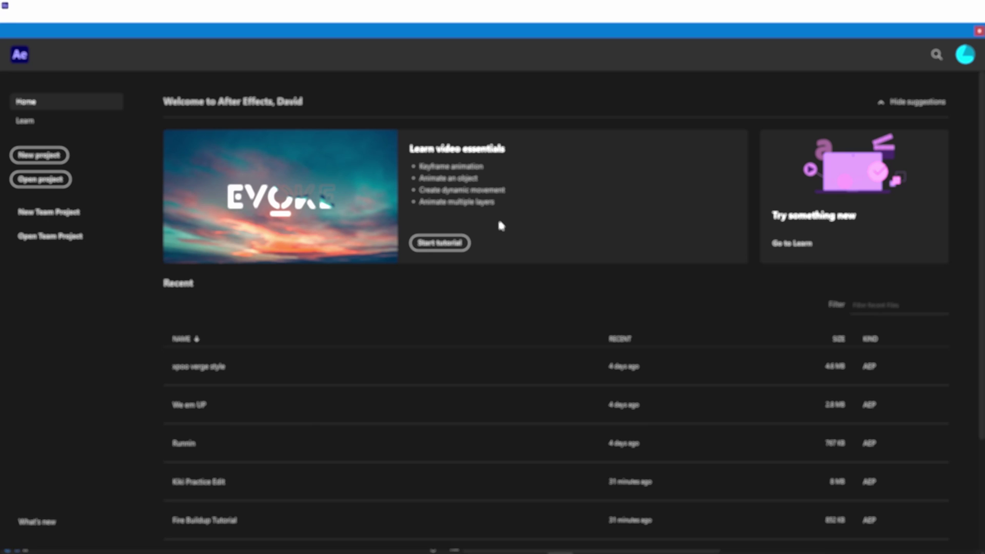
# Step: Start a new empty project, closing the one with the existing music composition
pyautogui.click(54, 155)
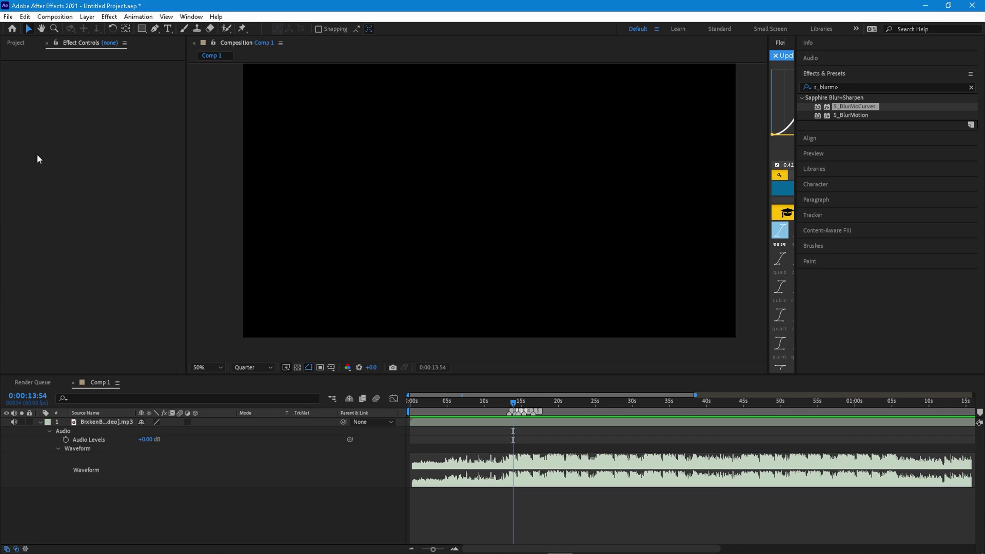
pyautogui.hotkey('ctrl', 'alt', 'n')
pyautogui.click(525, 294)
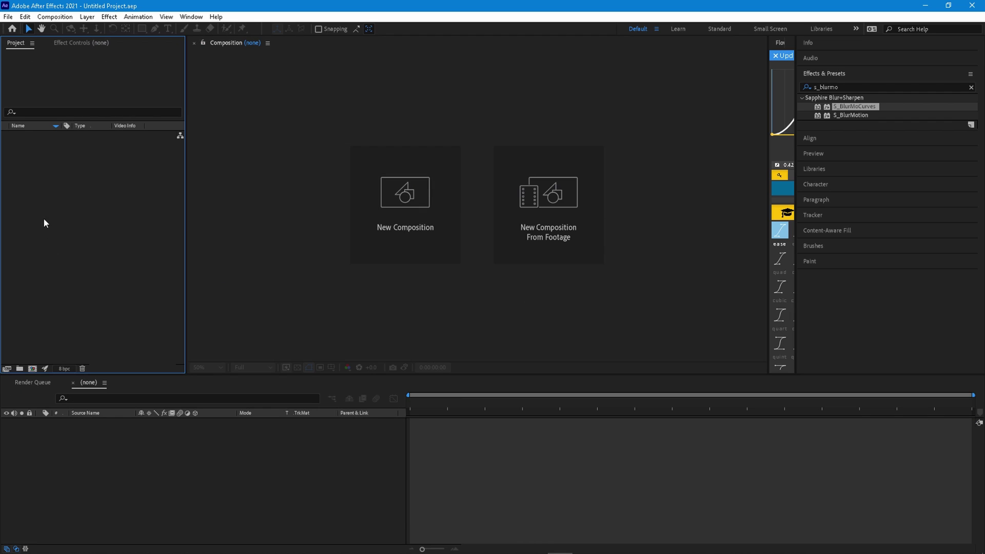
# Step: Create the composition Comp 1 at 1920 x 1080, 60 frames per second, with a duration of 0:02:30:00
pyautogui.rightClick(62, 206)
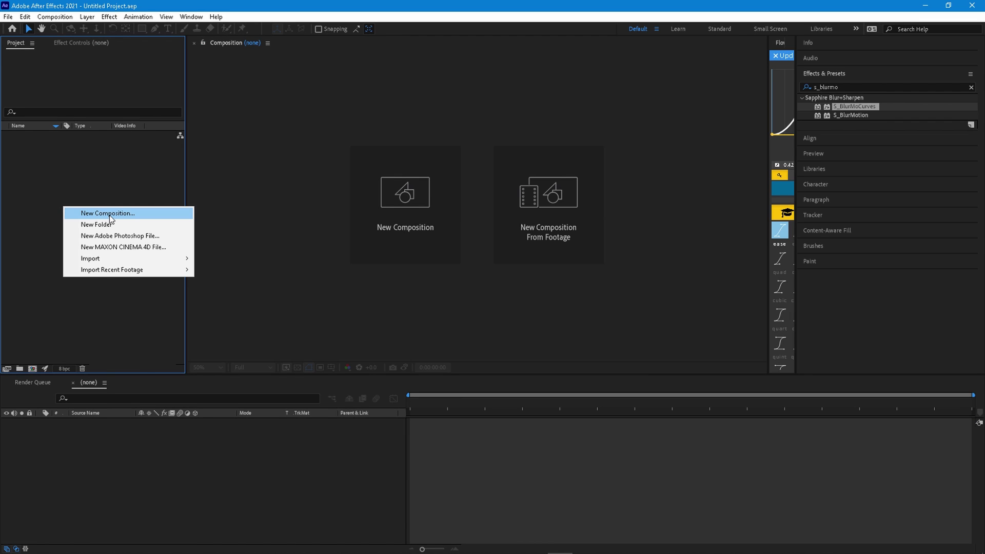
pyautogui.click(110, 214)
pyautogui.click(461, 219)
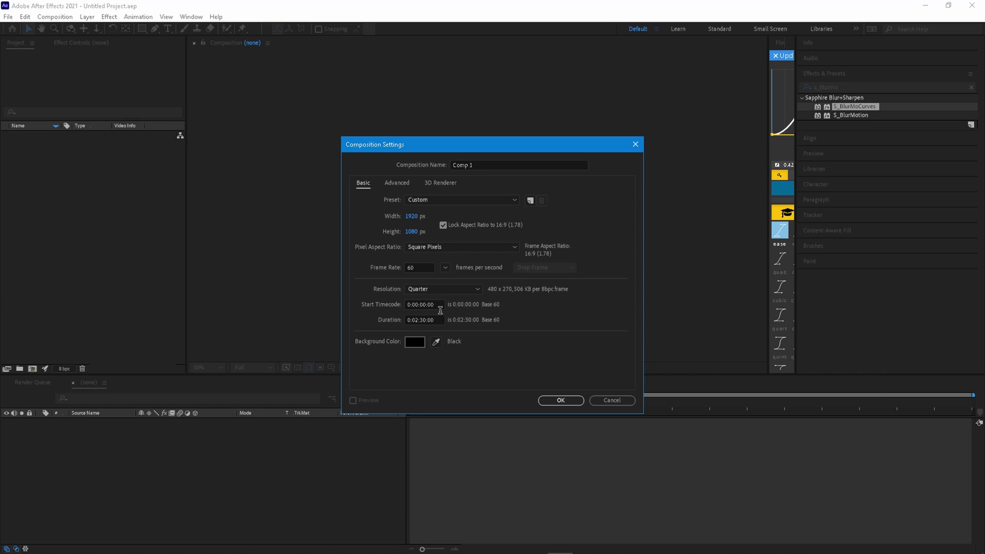
pyautogui.moveTo(442, 321); pyautogui.dragTo(404, 324)
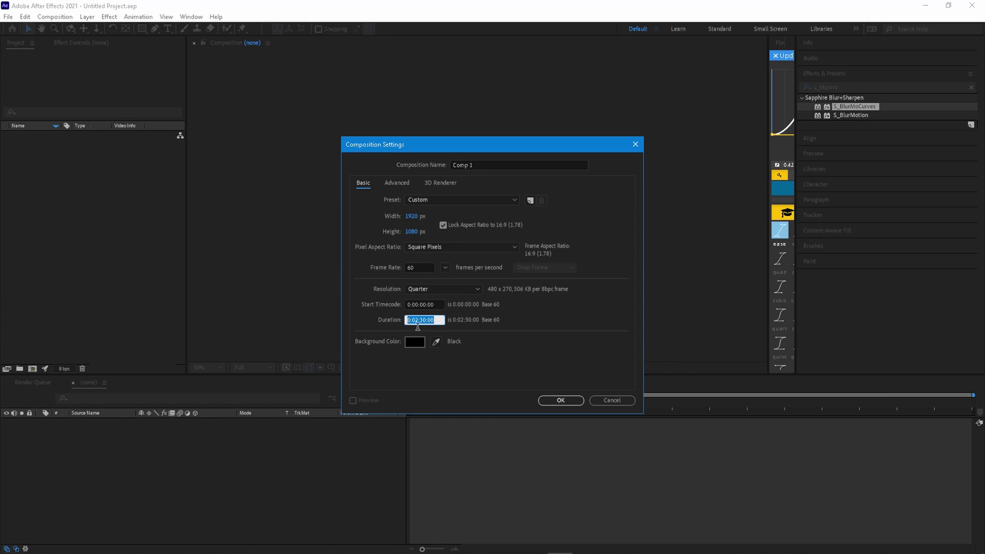
pyautogui.click(478, 352)
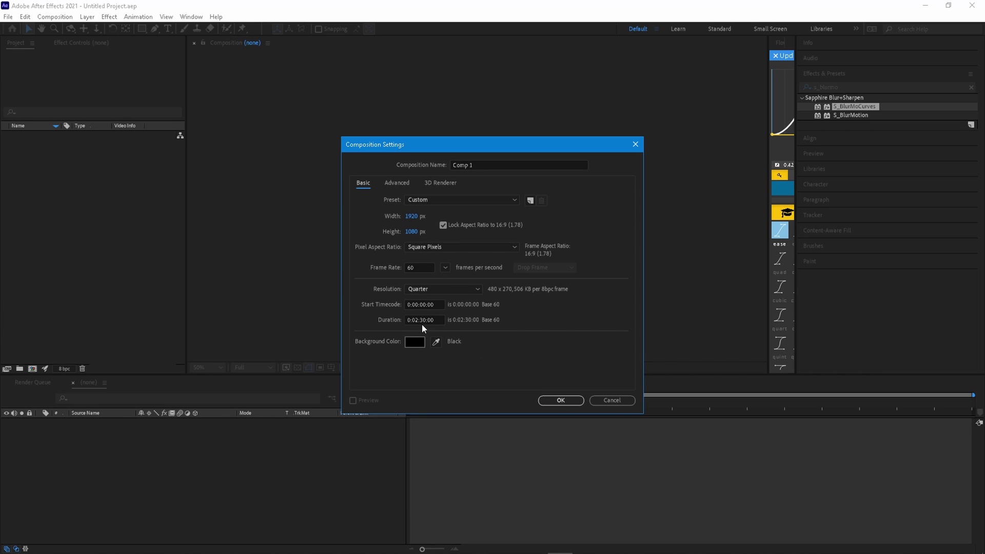
pyautogui.click(568, 400)
# Step: Import the clips "!looking at the wall" and "!GOD GOD GOD TRIPLE EDIT 203" from the Halibut folder into the project
pyautogui.click(383, 545)
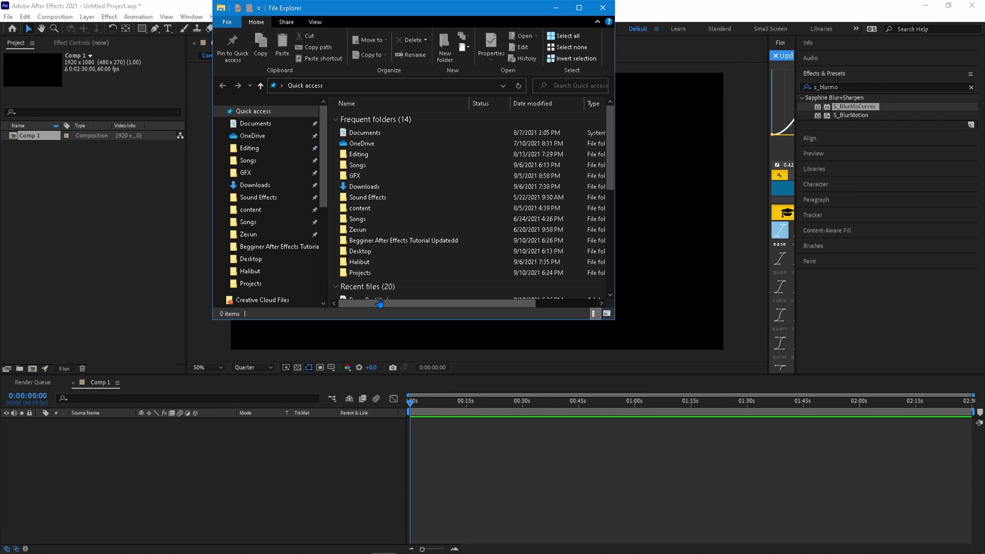
pyautogui.moveTo(610, 128); pyautogui.dragTo(610, 239)
pyautogui.click(606, 210)
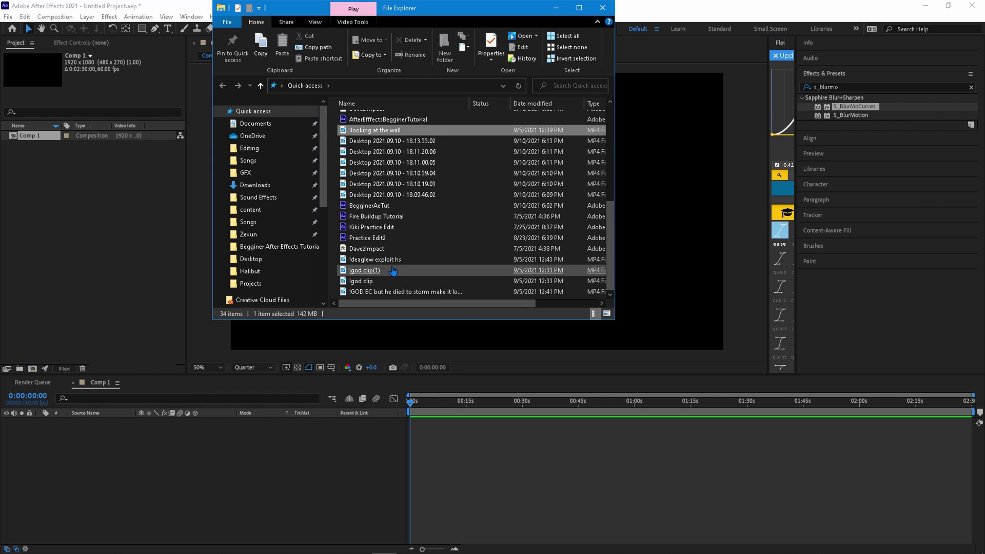
pyautogui.rightClick(413, 133)
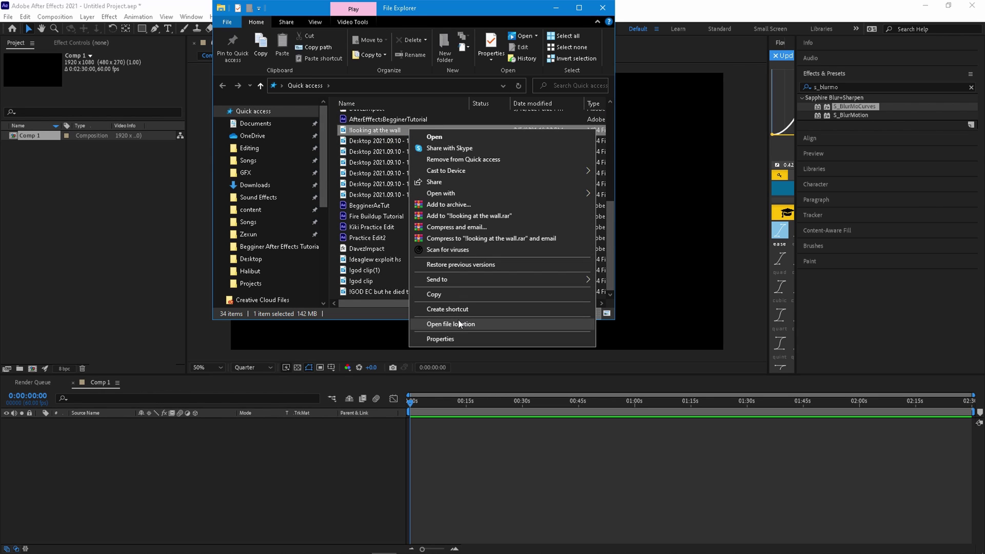
pyautogui.click(451, 324)
pyautogui.keyDown('ctrl'); pyautogui.click(498, 184); pyautogui.keyUp('ctrl')
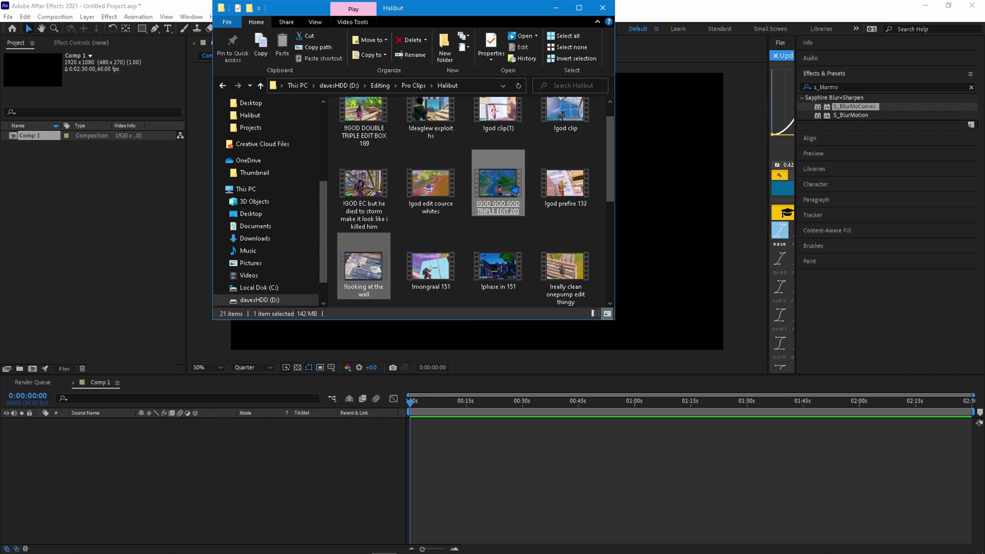
pyautogui.moveTo(498, 184); pyautogui.dragTo(27, 144)
pyautogui.hotkey('alt', 'Tab')
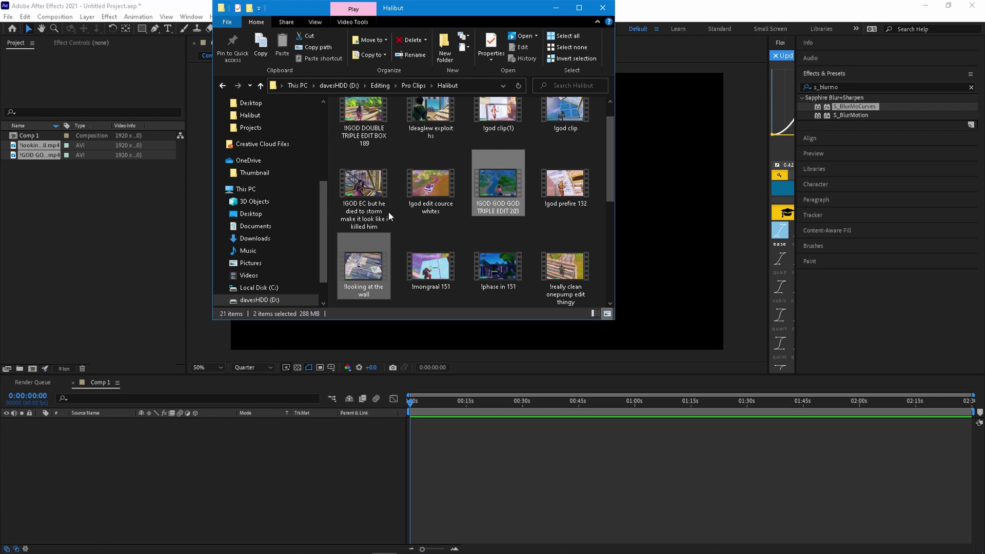
# Step: Import the BrxkenBxy - Confirmed song from the Downloads folder on drive D and close File Explorer
pyautogui.scroll(4, 257, 257)
pyautogui.scroll(-4, 241, 285)
pyautogui.click(223, 266)
pyautogui.click(282, 177)
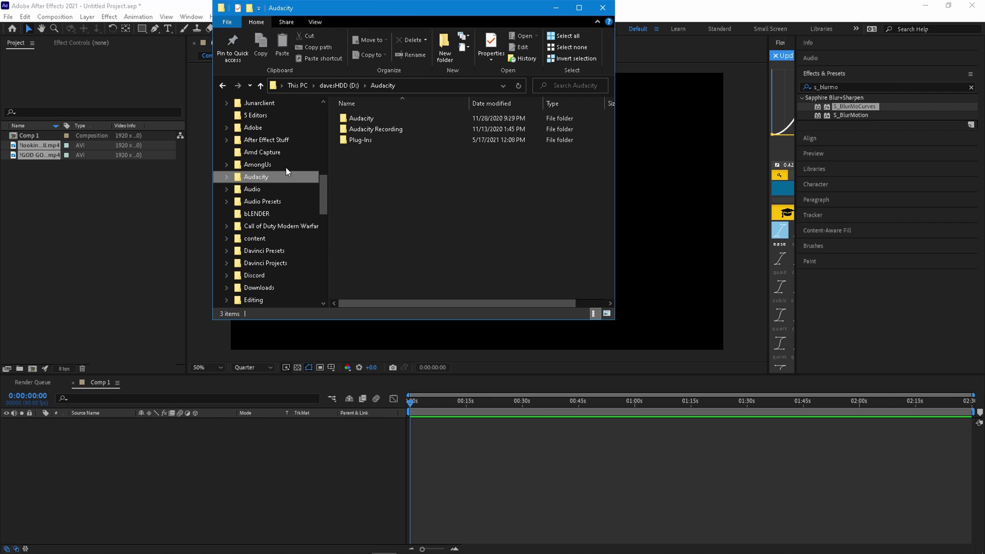
pyautogui.click(278, 152)
pyautogui.click(278, 287)
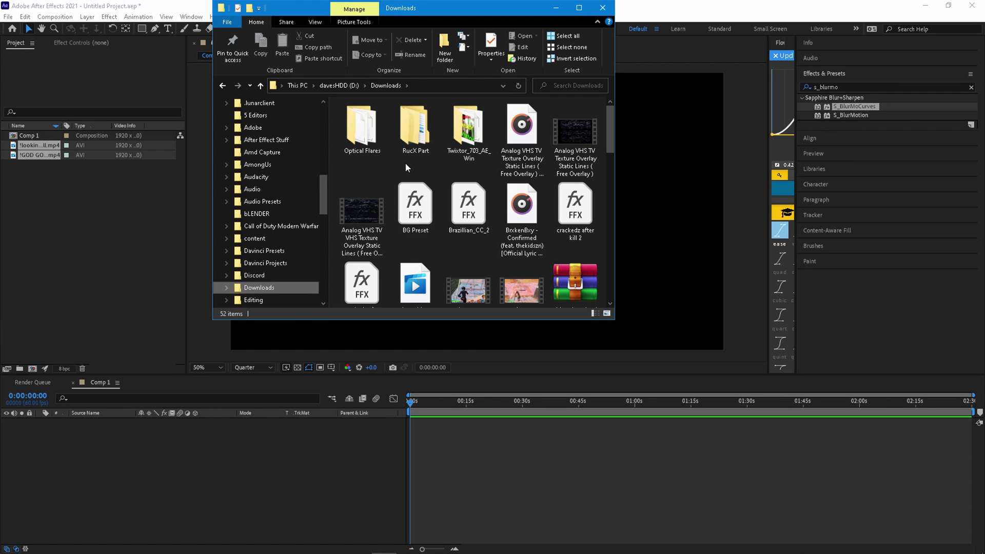
pyautogui.click(522, 218)
pyautogui.moveTo(522, 218); pyautogui.dragTo(128, 215)
pyautogui.hotkey('alt', 'Tab')
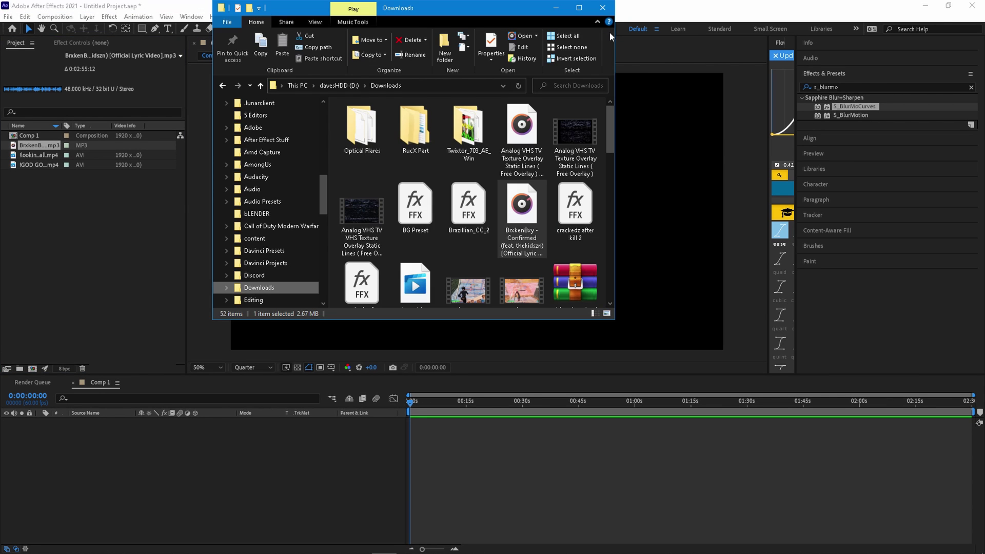
pyautogui.click(602, 7)
# Step: Add the song to Comp 1 starting at 0:00 and reveal its audio waveform
pyautogui.moveTo(420, 423); pyautogui.dragTo(411, 425)
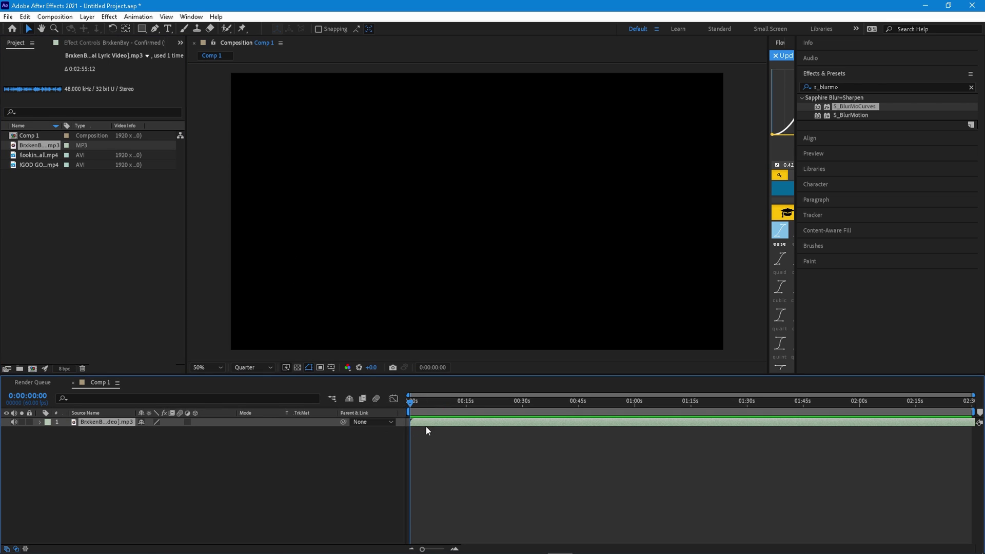
pyautogui.click(48, 432)
pyautogui.click(57, 449)
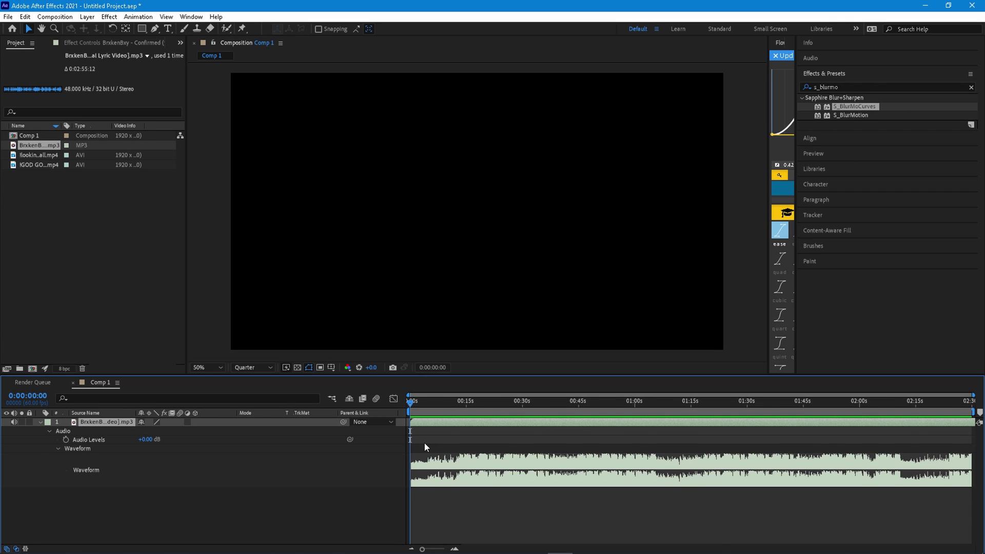
# Step: Add a composition marker at 0:00:13:22 on the waveform's beat drop and collapse the song layer's properties
pyautogui.scroll(1, 425, 443)
pyautogui.moveTo(494, 409)
pyautogui.mouseDown()
pyautogui.moveTo(506, 409)
pyautogui.moveTo(498, 407)
pyautogui.mouseUp()
pyautogui.scroll(1, 491, 414)
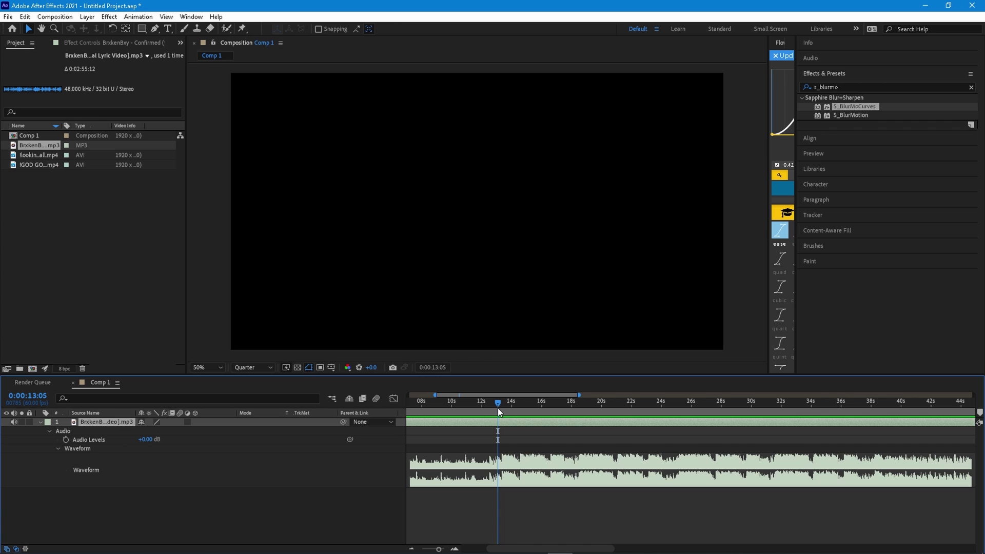
pyautogui.scroll(6, 492, 456)
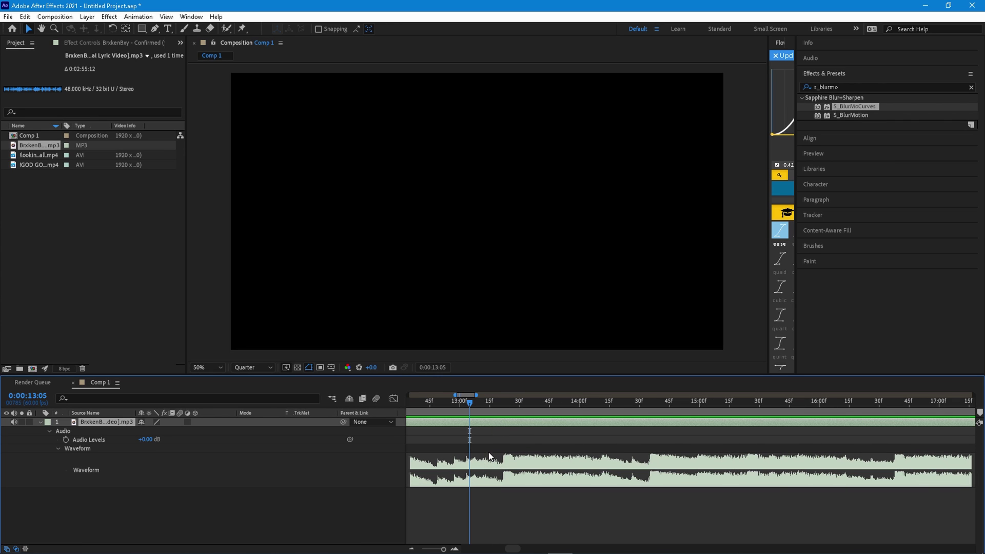
pyautogui.moveTo(506, 407); pyautogui.dragTo(501, 407)
pyautogui.click(503, 406)
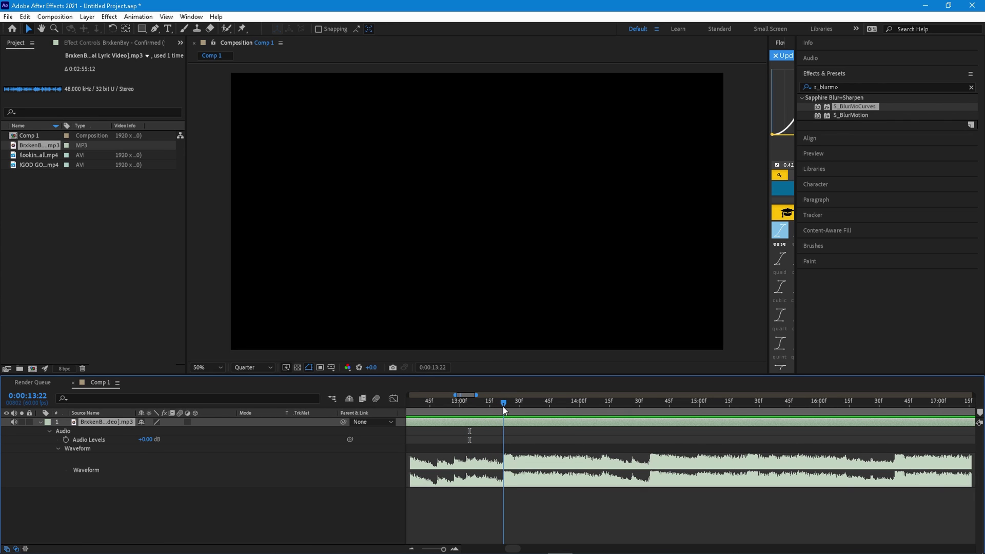
pyautogui.click(978, 413)
pyautogui.press('pagedown')
pyautogui.press('pageup')
pyautogui.click(40, 422)
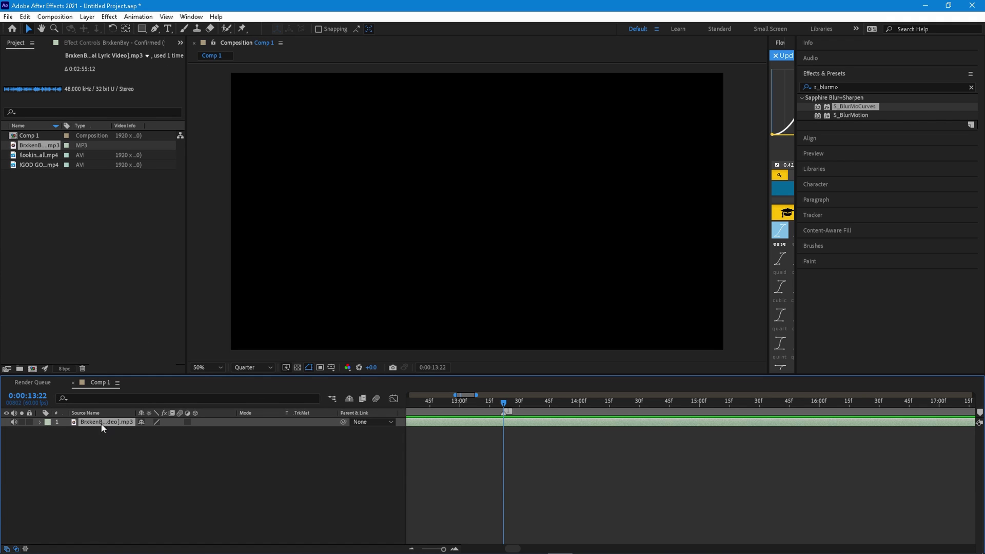
# Step: Add the !GOD GOD GOD TRIPLE EDIT 203 clip to Comp 1 and place its layer above the song
pyautogui.press('-')
pyautogui.press('-')
pyautogui.press('-')
pyautogui.press('-')
pyautogui.press('-')
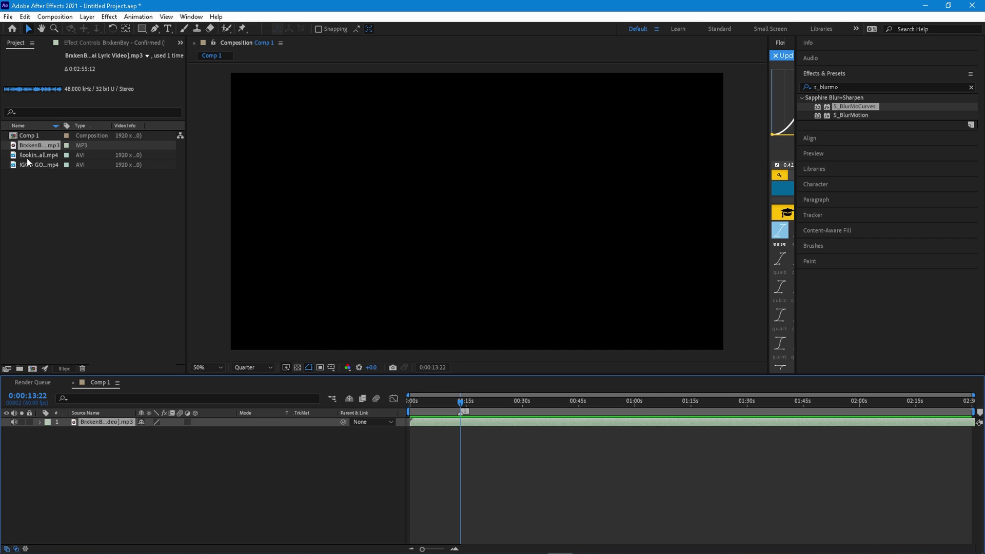
pyautogui.moveTo(28, 163); pyautogui.dragTo(428, 433)
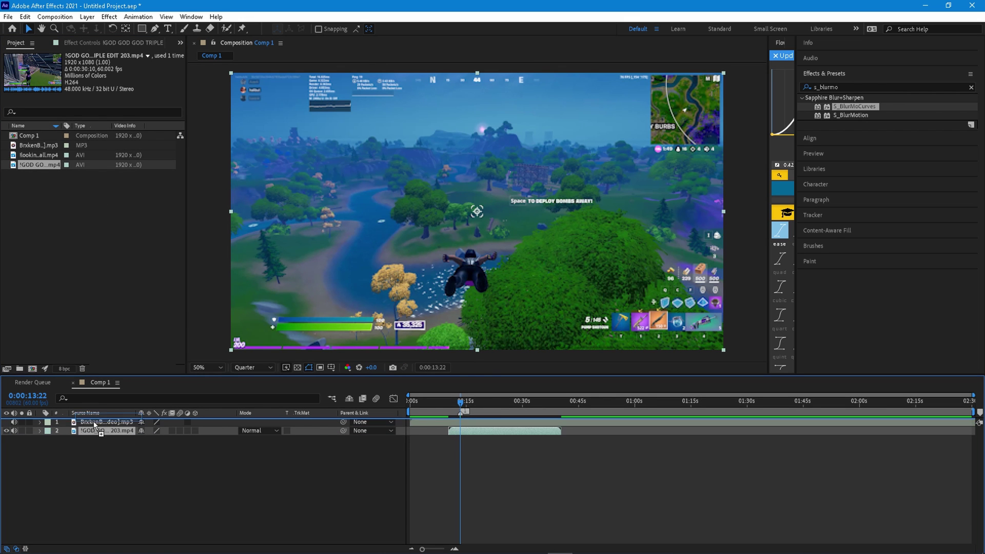
pyautogui.moveTo(95, 425); pyautogui.dragTo(95, 422)
# Step: Trim and shift the clip so its elimination shot falls on the marker at 0:00:13:22
pyautogui.moveTo(453, 422)
pyautogui.mouseDown()
pyautogui.moveTo(557, 423)
pyautogui.moveTo(439, 423)
pyautogui.moveTo(451, 423)
pyautogui.mouseUp()
pyautogui.keyDown('alt'); pyautogui.scroll(3, 469, 421); pyautogui.keyUp('alt')
pyautogui.press('=')
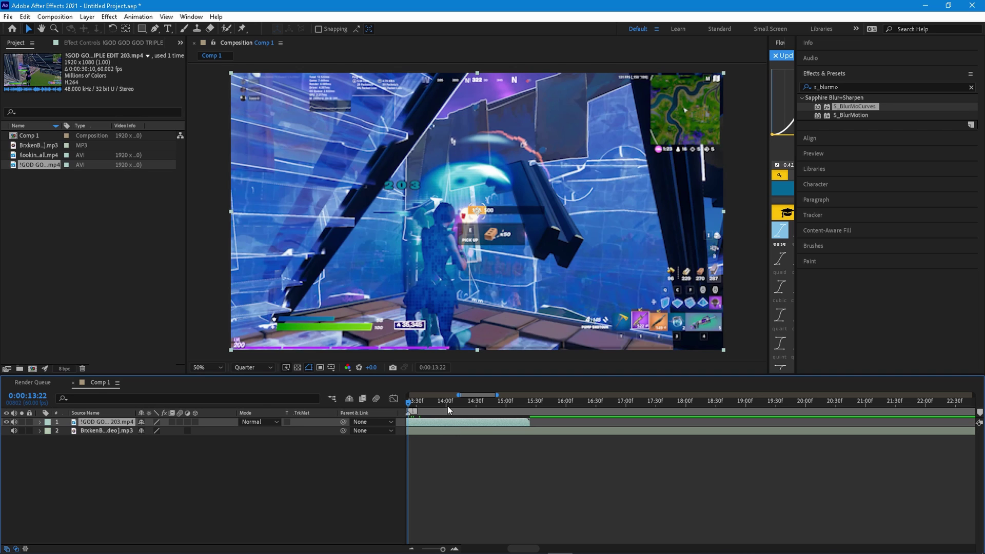
# Step: Switch the composition's preview resolution to Full and back to Quarter
pyautogui.click(254, 368)
pyautogui.click(249, 392)
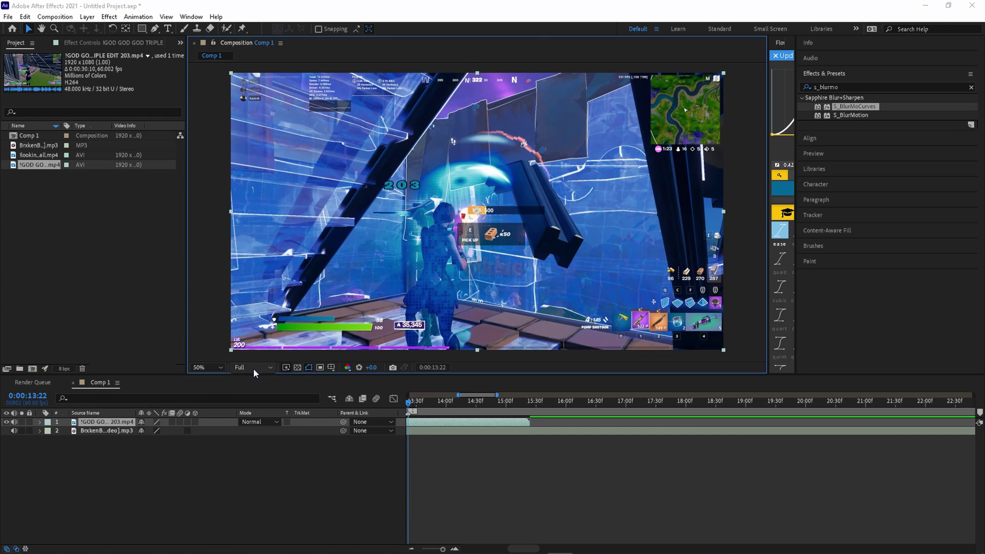
pyautogui.click(253, 368)
pyautogui.click(253, 425)
# Step: Preview the clip with the music from 0:00:12:35 and return the playhead to the marker at 0:00:13:22
pyautogui.press('-')
pyautogui.press('-')
pyautogui.press('-')
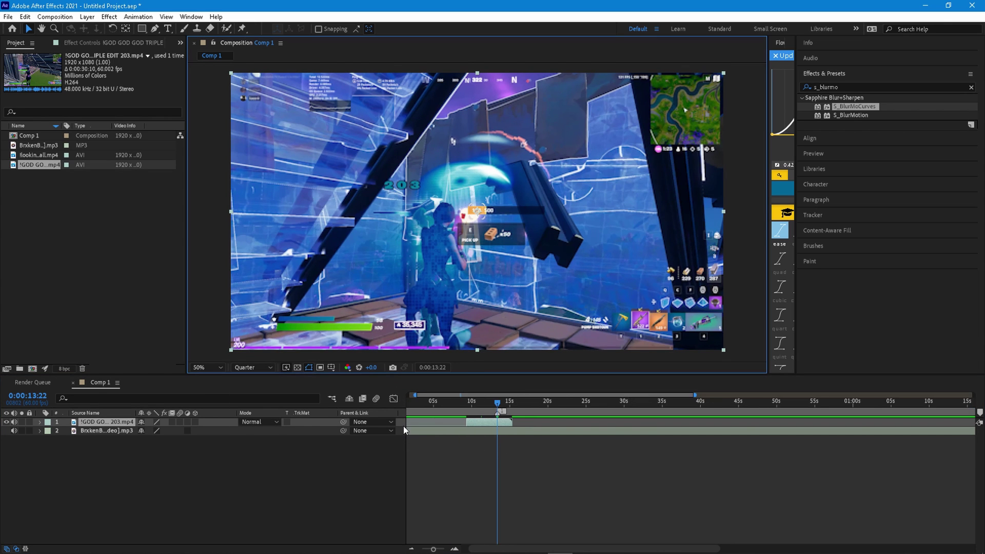
pyautogui.press('=')
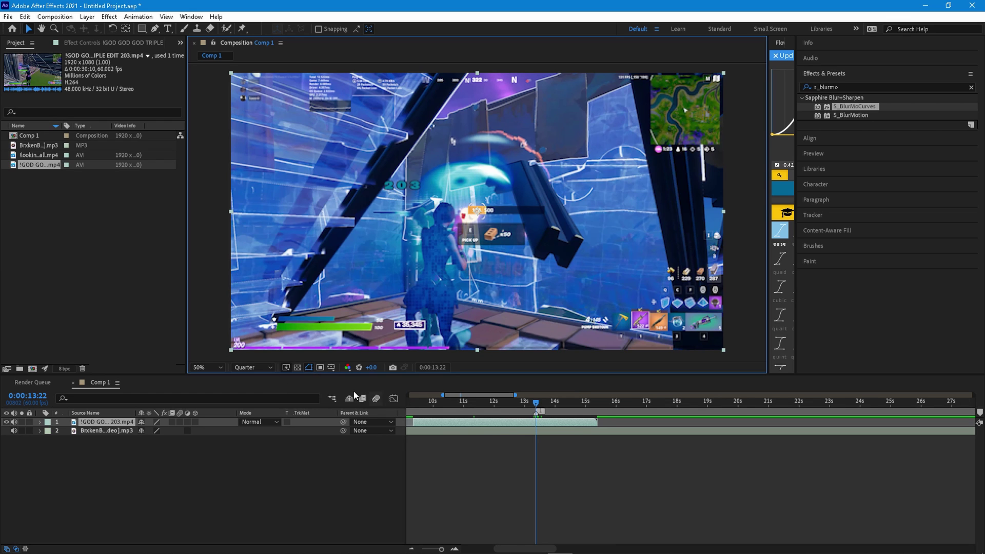
pyautogui.click(282, 368)
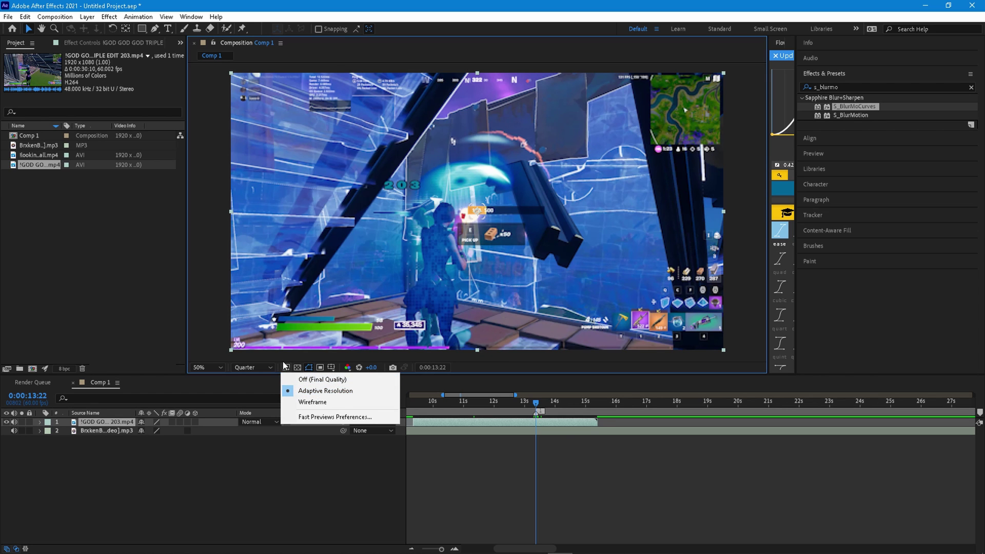
pyautogui.click(575, 412)
pyautogui.scroll(-2, 583, 415)
pyautogui.click(552, 407)
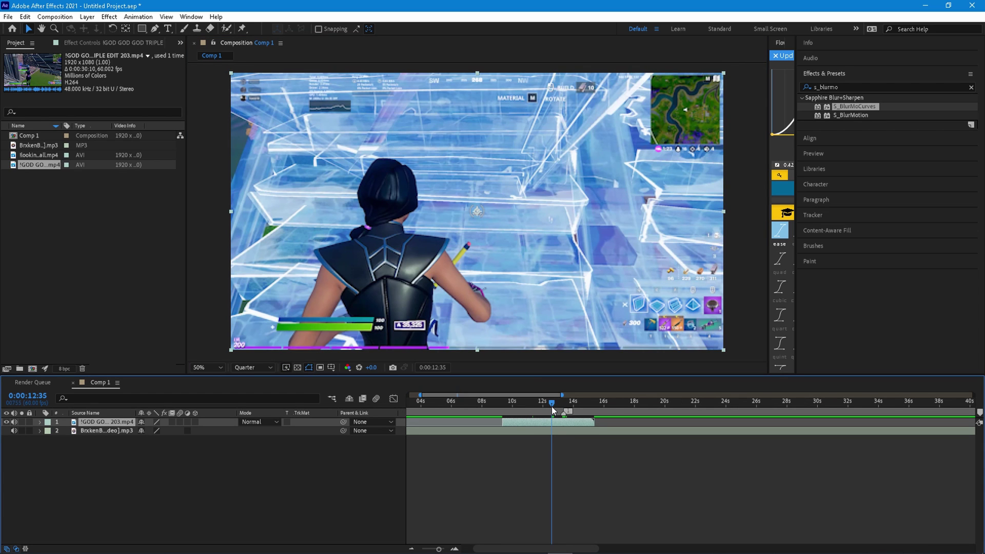
pyautogui.moveTo(569, 398); pyautogui.dragTo(571, 421)
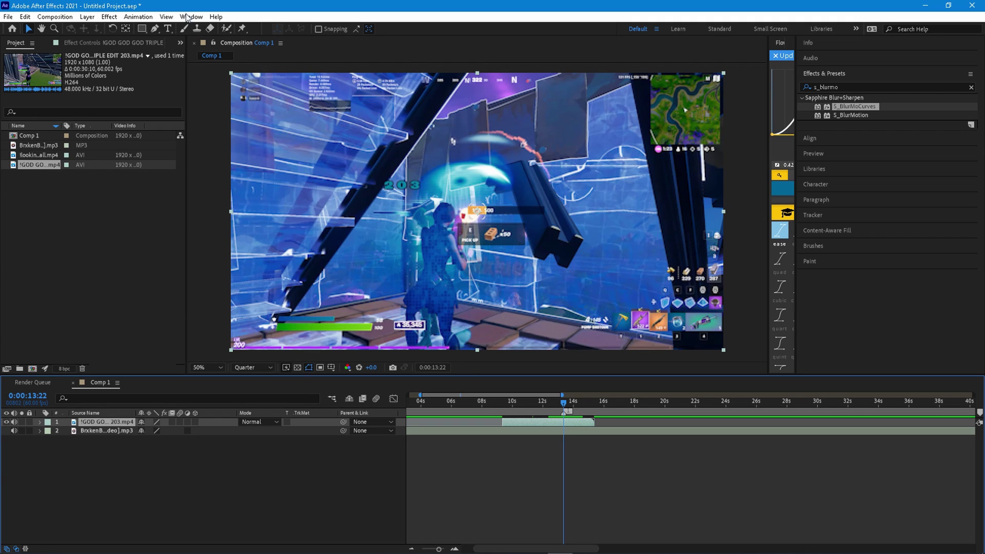
# Step: Apply the DavezVelo animation preset to the gameplay clip at 0:00:13:22
pyautogui.click(138, 17)
pyautogui.click(150, 40)
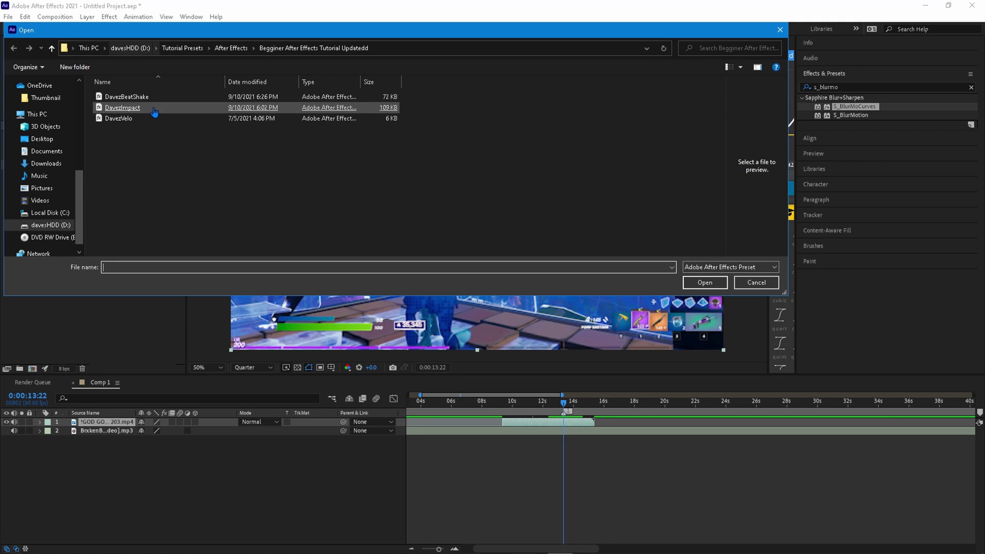
pyautogui.click(180, 97)
pyautogui.click(179, 107)
pyautogui.doubleClick(180, 119)
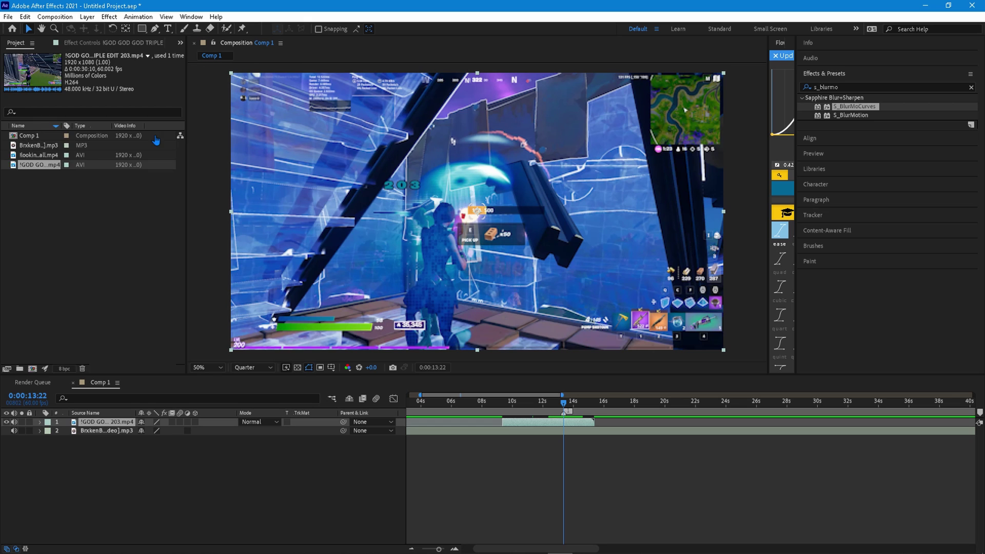
# Step: Reveal the clip's Timewarp Speed keyframes and shift them earlier so the second-to-last one sits on the marker at 0:00:13:22
pyautogui.click(40, 423)
pyautogui.click(40, 422)
pyautogui.click(41, 425)
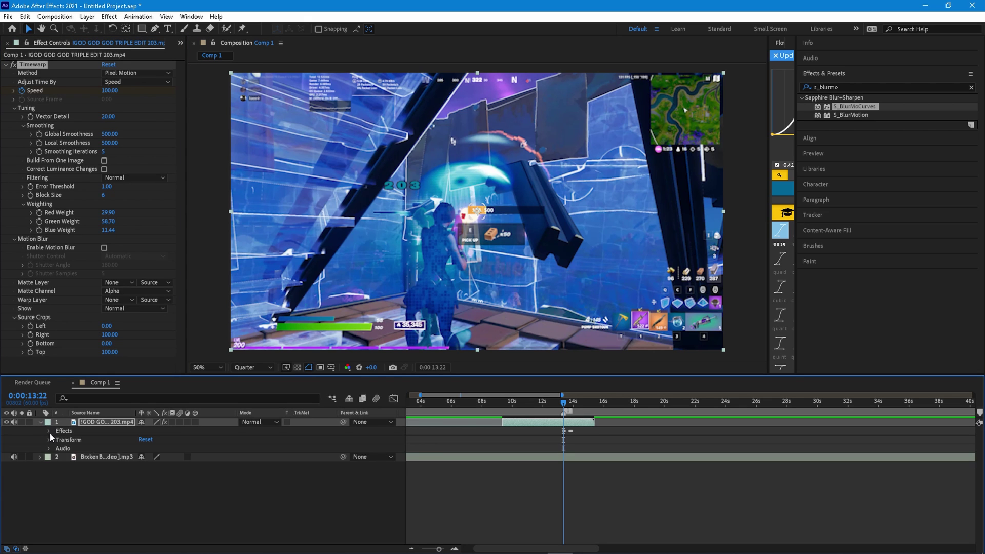
pyautogui.click(50, 431)
pyautogui.click(59, 439)
pyautogui.scroll(2, 534, 456)
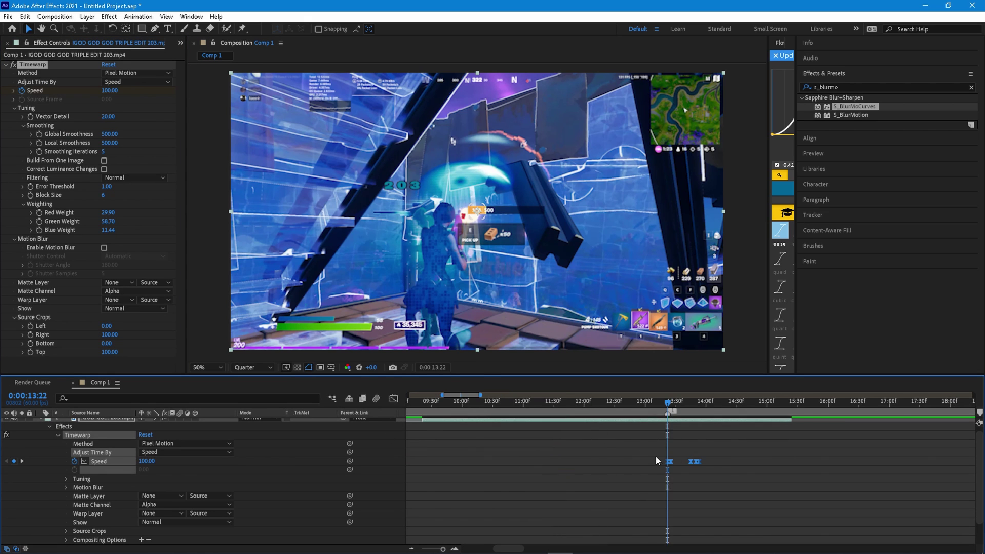
pyautogui.scroll(1, 676, 458)
pyautogui.moveTo(716, 461); pyautogui.dragTo(666, 457)
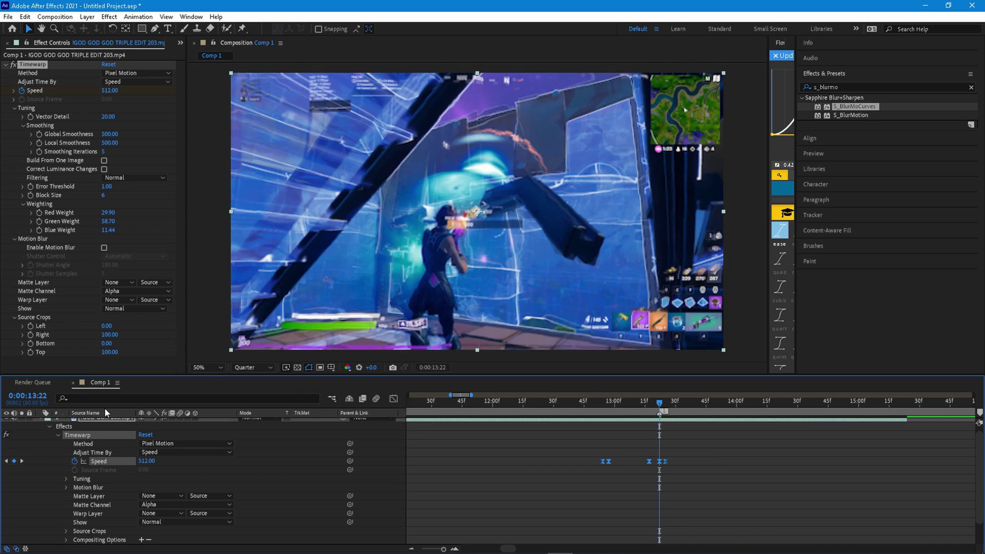
pyautogui.scroll(1, 56, 434)
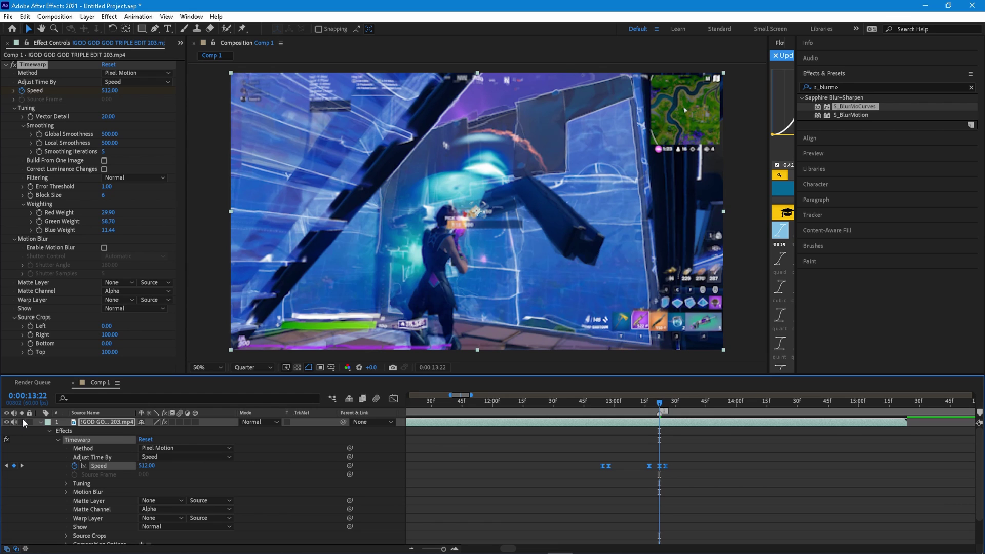
# Step: Set the clip's Timewarp Speed keyframe on the marker at 0:00:13:22 to 650
pyautogui.click(750, 470)
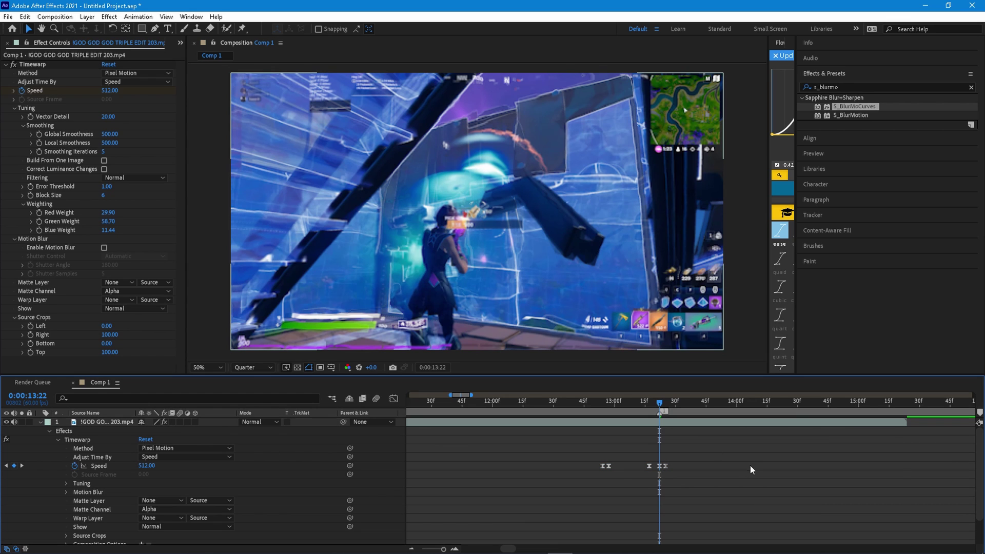
pyautogui.click(145, 467)
pyautogui.write('650')
pyautogui.press('Return')
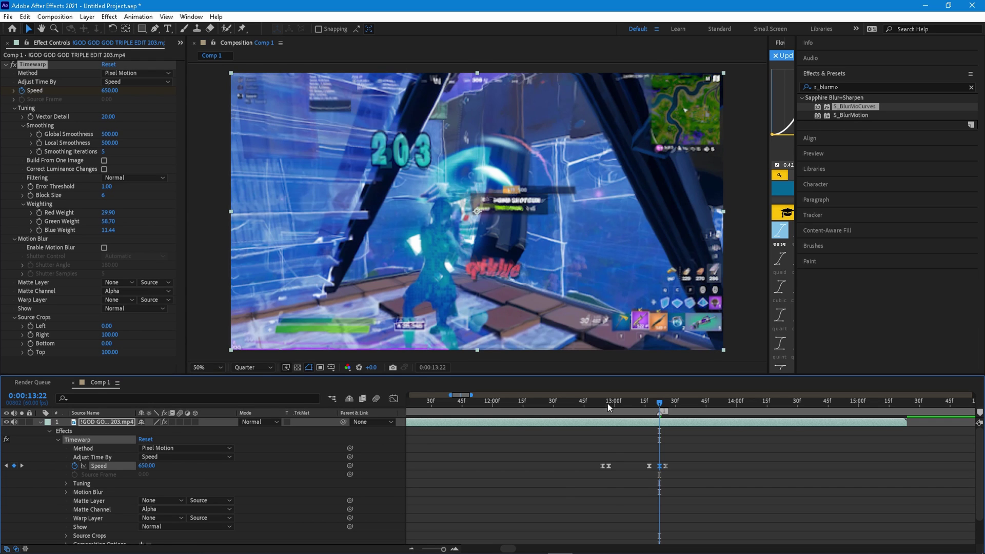
# Step: Set the Timewarp Speed keyframe at 0:00:12:57 to 30 and collapse the clip's properties
pyautogui.click(609, 403)
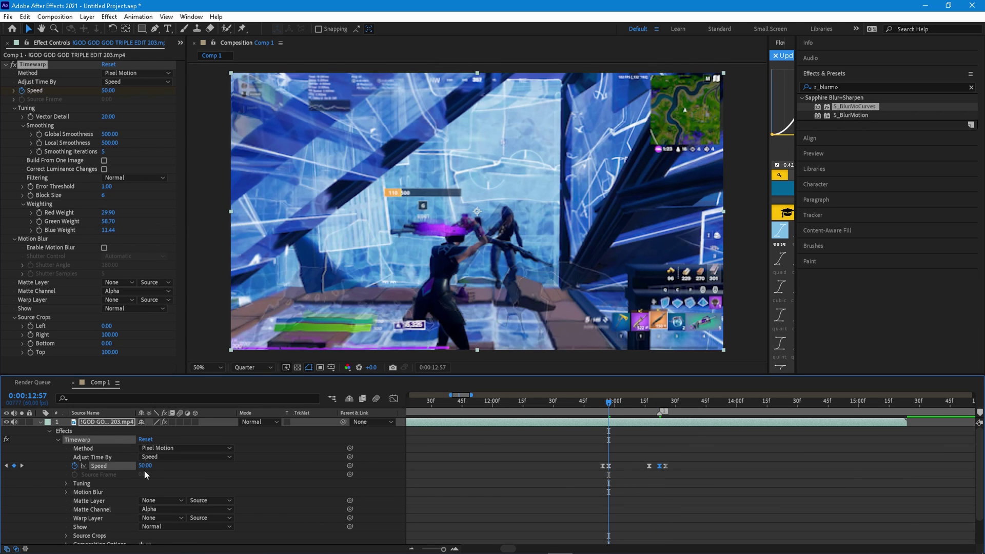
pyautogui.click(145, 467)
pyautogui.write('30')
pyautogui.press('Return')
pyautogui.click(39, 422)
# Step: Preview the retimed clip with the music from 0:00:12:57
pyautogui.press('space')
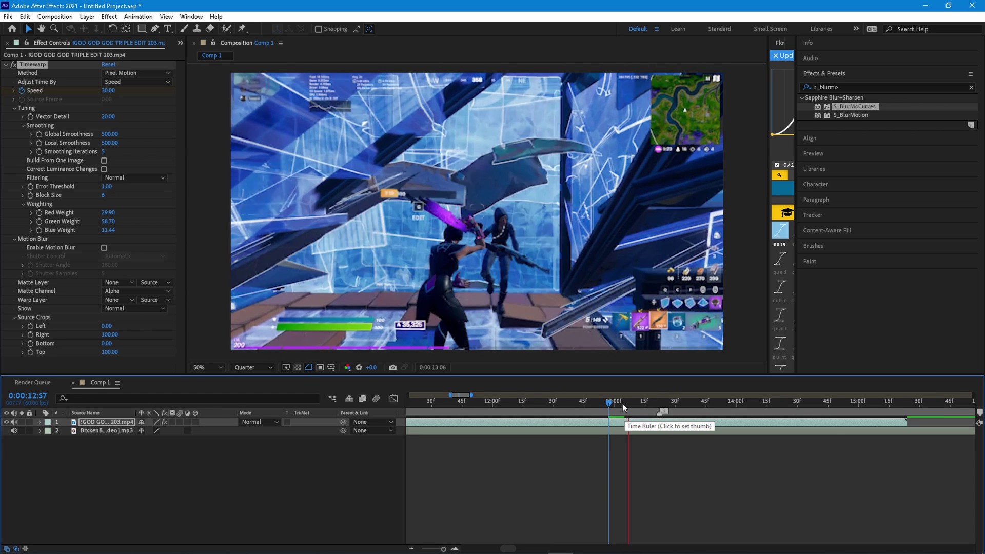
pyautogui.click(614, 403)
pyautogui.moveTo(613, 404)
pyautogui.mouseDown()
pyautogui.moveTo(670, 404)
pyautogui.moveTo(599, 401)
pyautogui.moveTo(609, 403)
pyautogui.mouseUp()
pyautogui.press('space')
pyautogui.press('space')
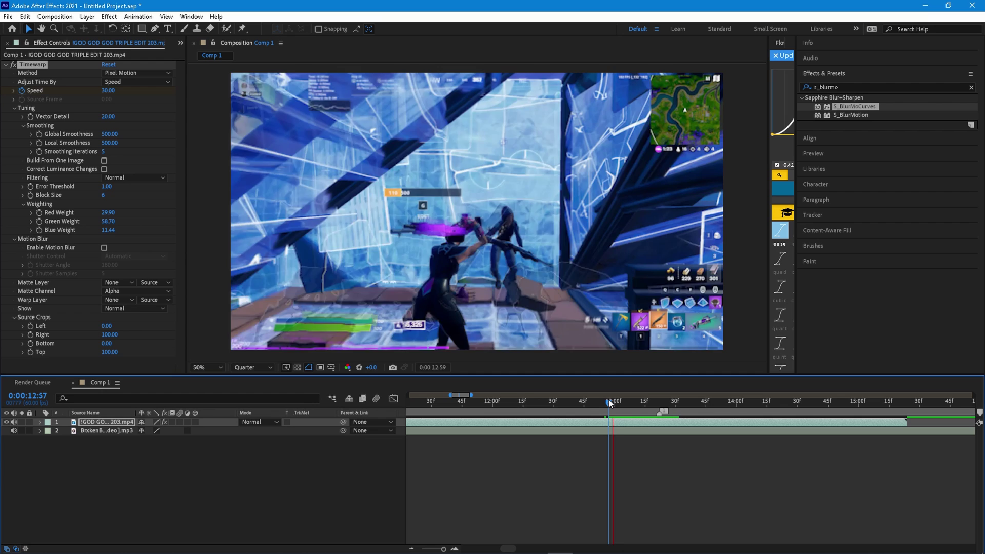
pyautogui.press('space')
# Step: Add a new adjustment layer above the gameplay clip
pyautogui.rightClick(326, 425)
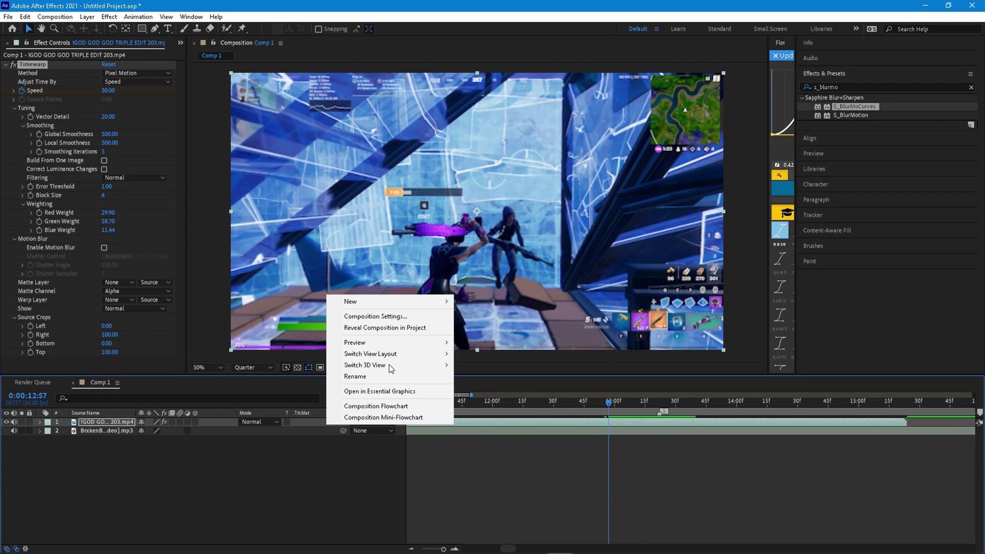
pyautogui.rightClick(213, 491)
pyautogui.rightClick(157, 475)
pyautogui.click(75, 510)
pyautogui.rightClick(75, 511)
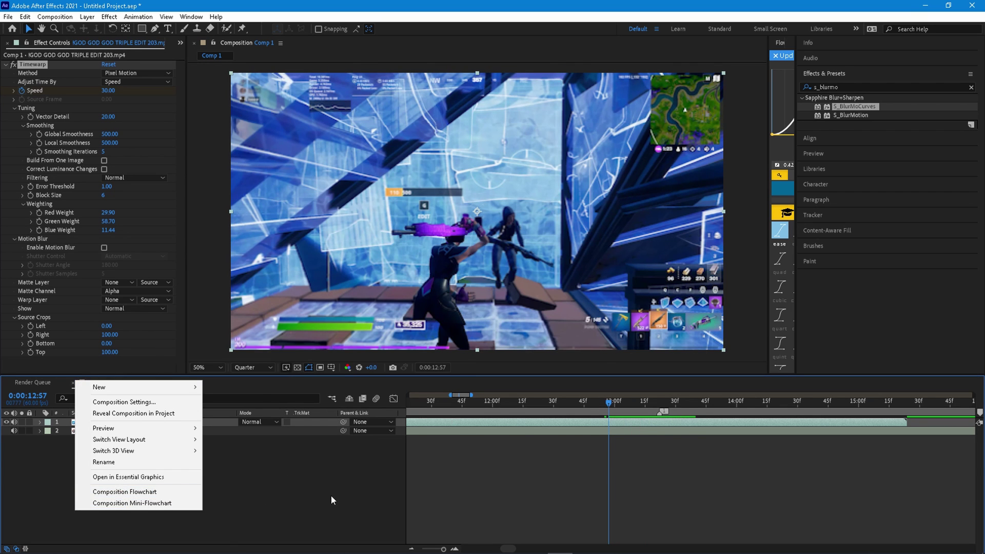
pyautogui.click(309, 479)
pyautogui.rightClick(312, 478)
pyautogui.rightClick(134, 490)
pyautogui.moveTo(215, 364)
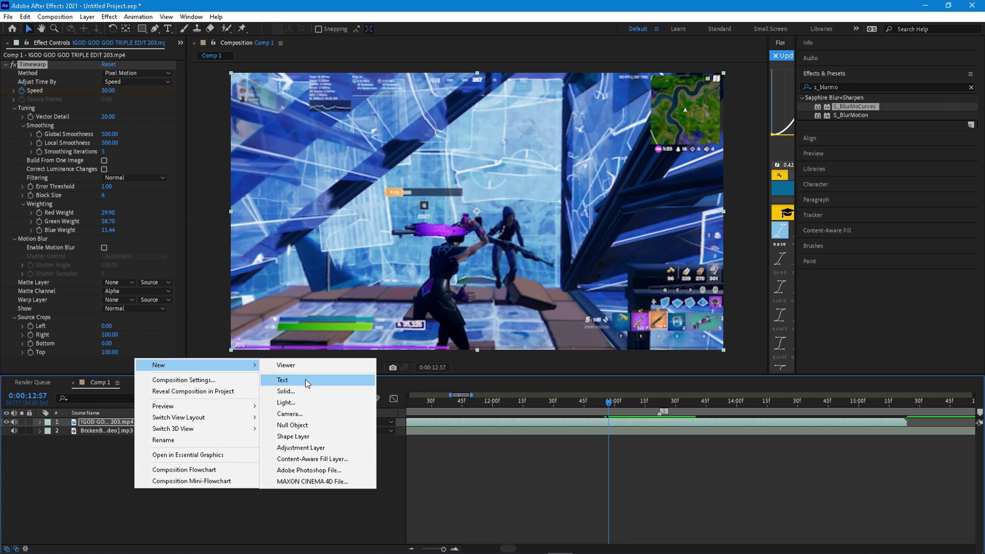
pyautogui.click(323, 448)
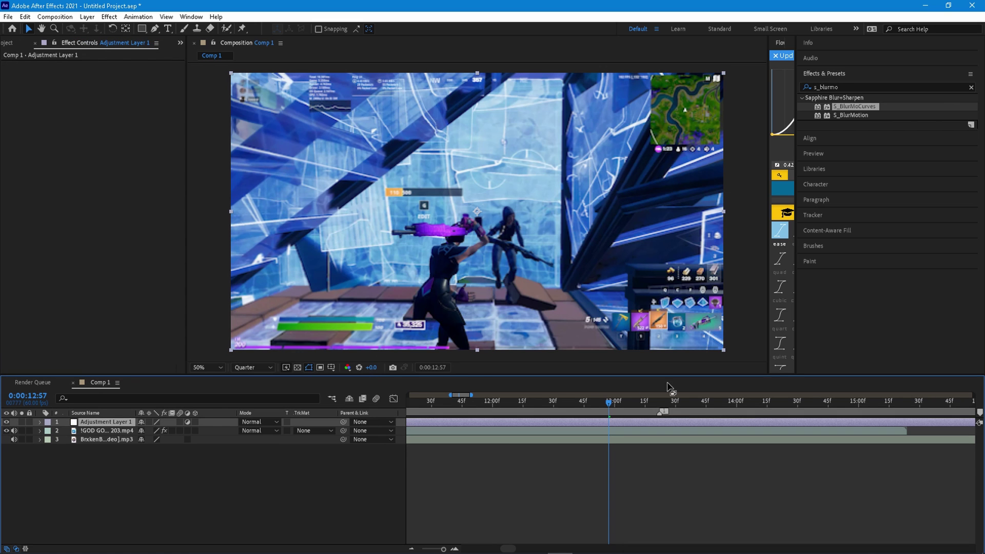
# Step: Split the adjustment layer at the marker at 0:00:13:22 and delete the part before it
pyautogui.moveTo(632, 401); pyautogui.dragTo(664, 406)
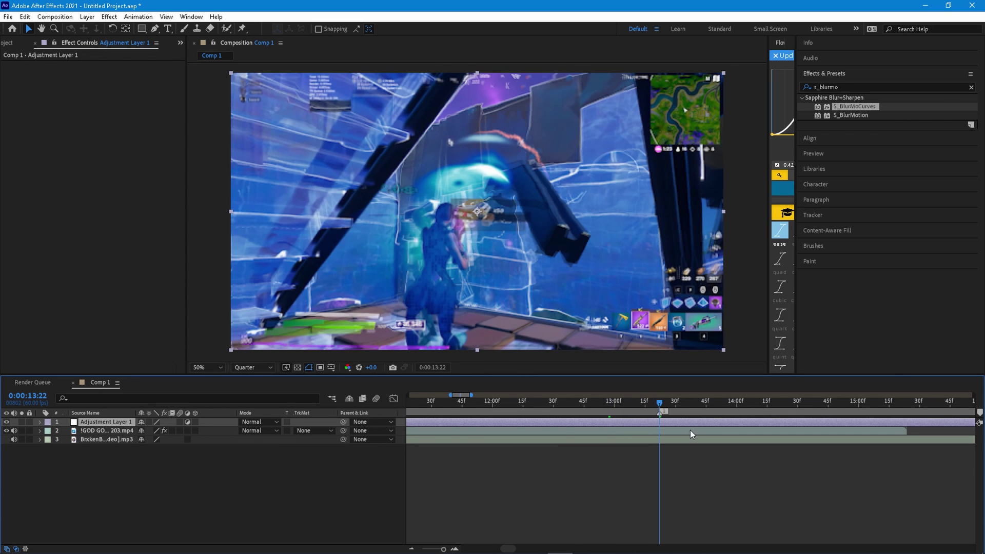
pyautogui.scroll(-8, 688, 433)
pyautogui.scroll(3, 480, 432)
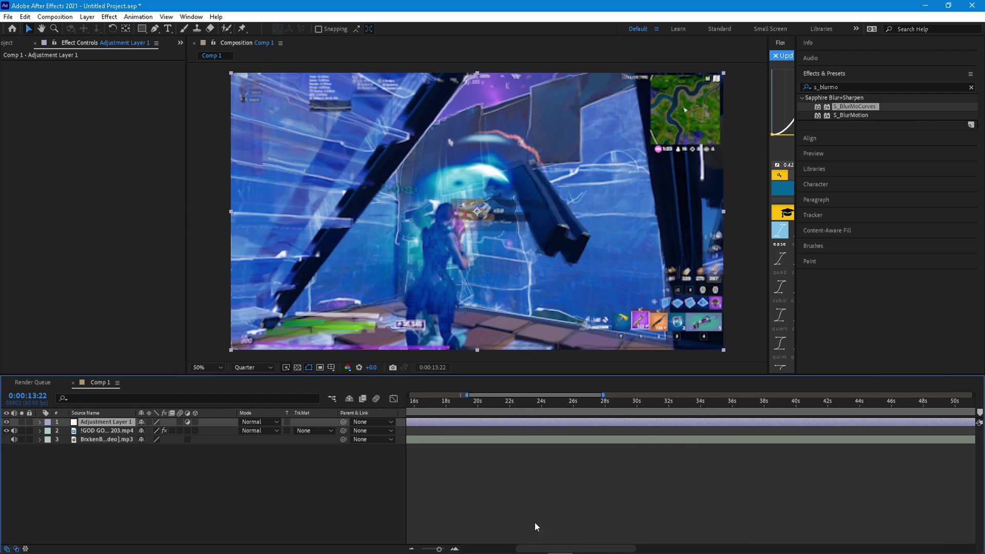
pyautogui.moveTo(559, 546); pyautogui.dragTo(504, 546)
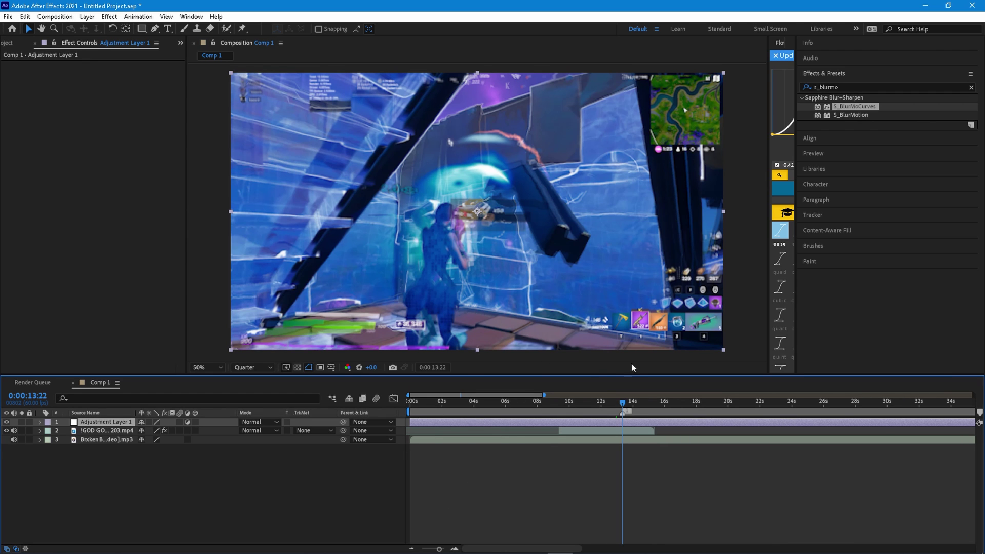
pyautogui.hotkey('ctrl', 'shift', 'd')
pyautogui.click(568, 429)
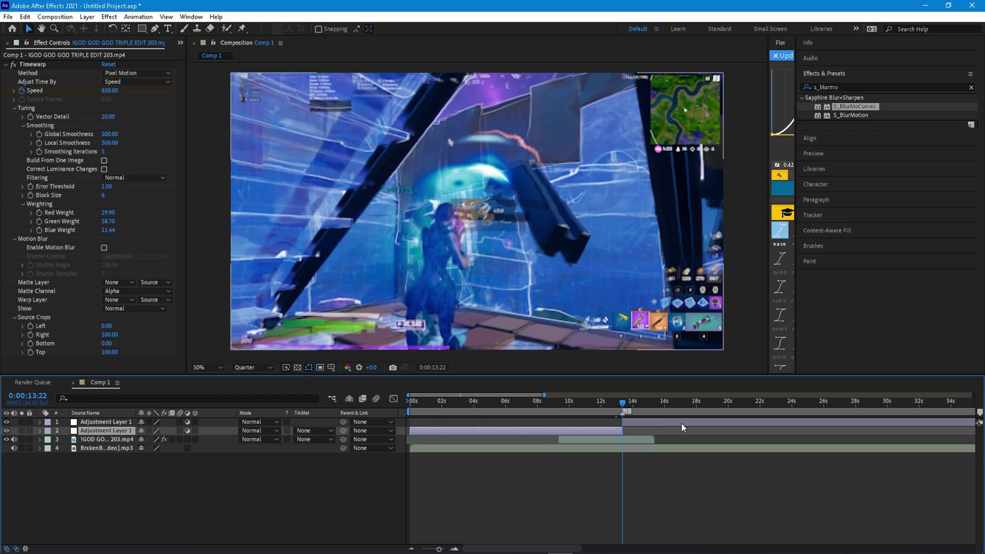
pyautogui.press('Delete')
# Step: Apply the DavezImpact animation preset to the adjustment layer at 0:00:13:22
pyautogui.click(151, 19)
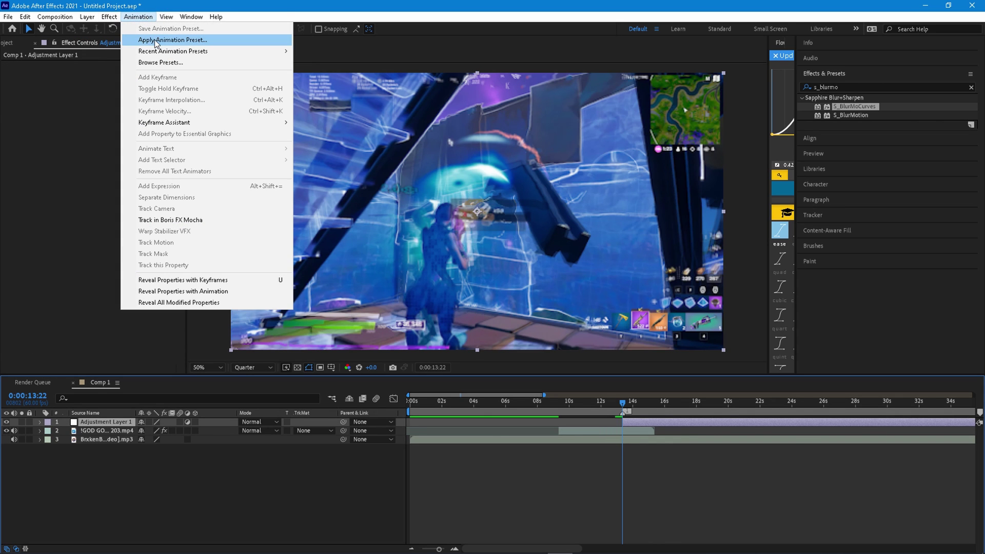
pyautogui.click(156, 38)
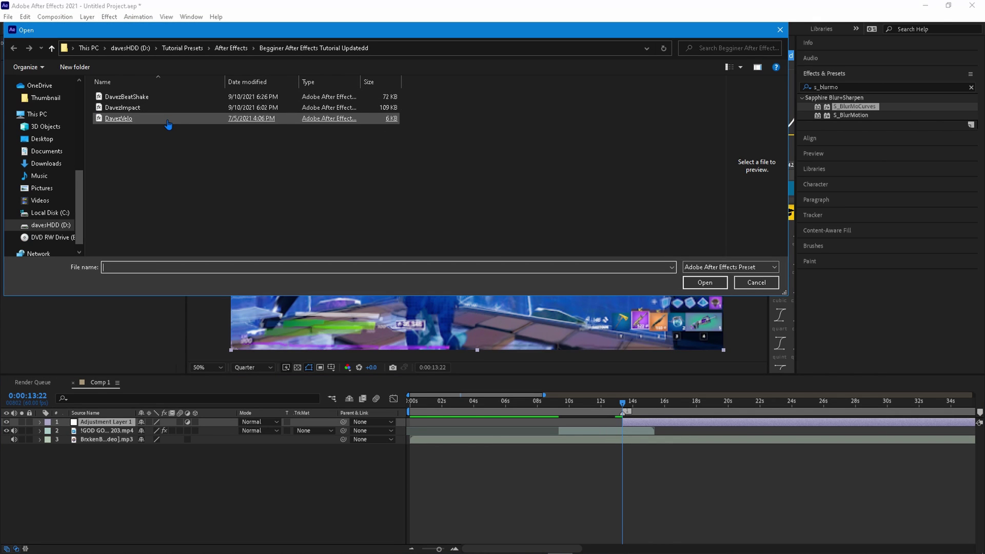
pyautogui.doubleClick(163, 108)
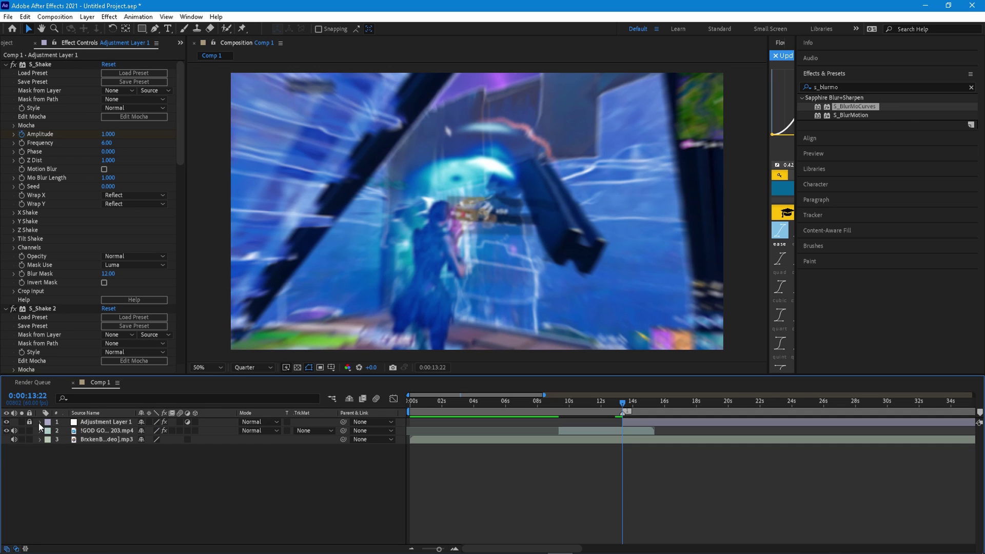
# Step: Reveal the adjustment layer's effects, split the layer at the last S_Shake keyframe at 0:00:14:12 and delete the part after it
pyautogui.click(38, 422)
pyautogui.click(49, 431)
pyautogui.scroll(2, 651, 436)
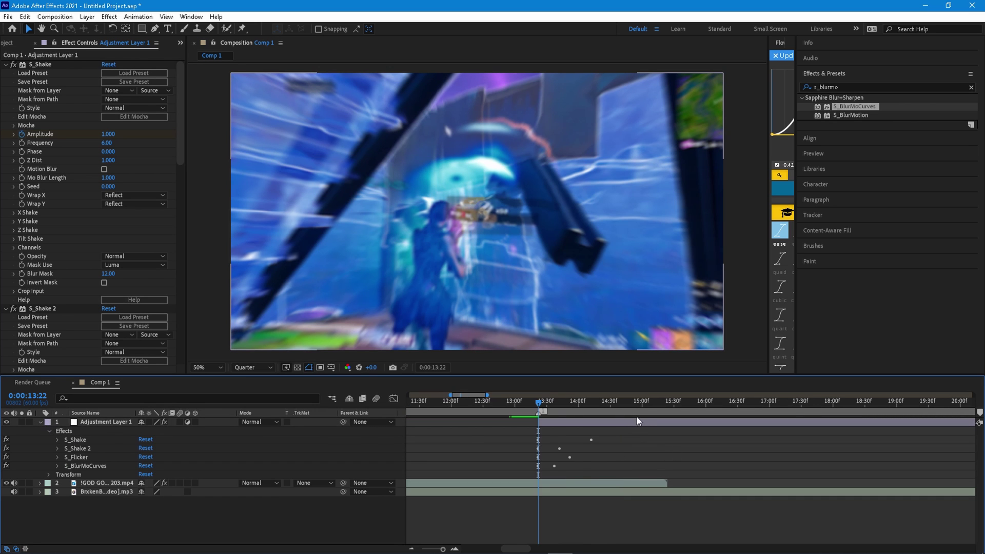
pyautogui.moveTo(593, 412); pyautogui.dragTo(591, 410)
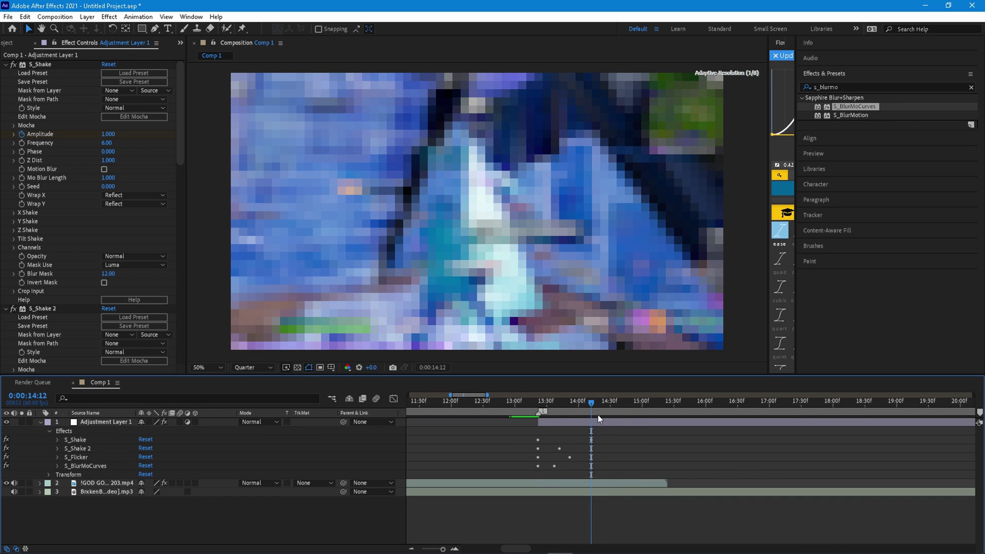
pyautogui.hotkey('ctrl', 'shift', 'd')
pyautogui.hotkey('ctrl', 'z')
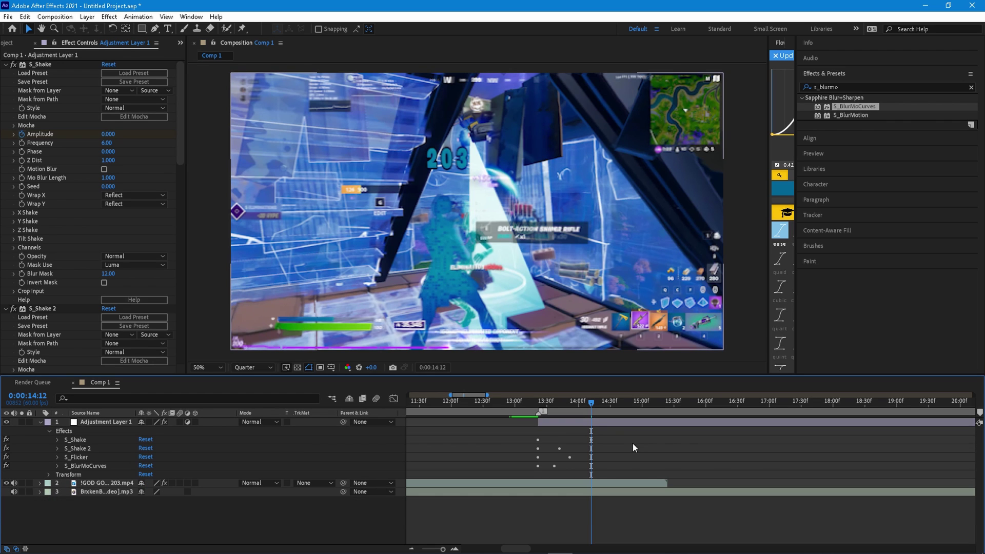
pyautogui.click(612, 424)
pyautogui.hotkey('ctrl', 'shift', 'd')
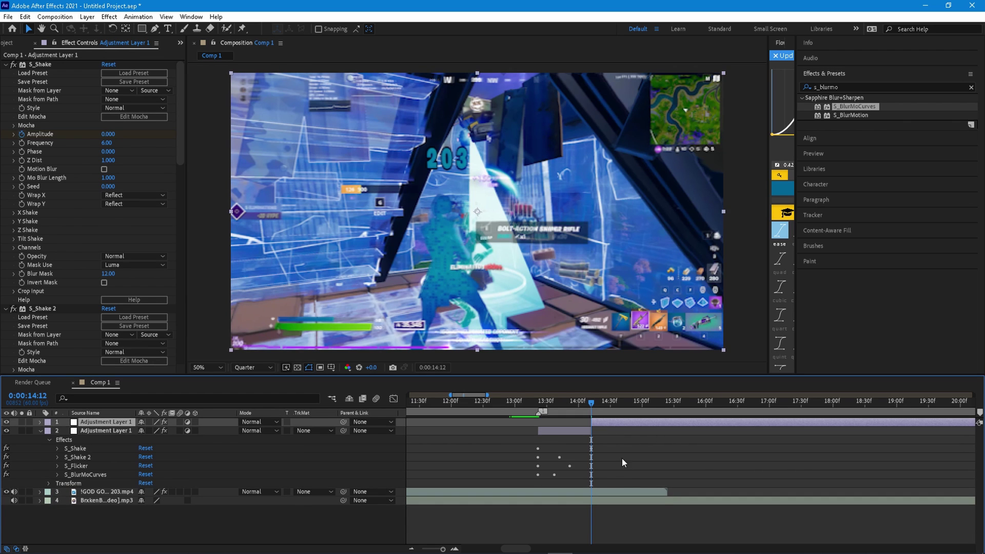
pyautogui.press('Delete')
# Step: Split the gameplay clip at 0:00:14:12 and delete its remaining part
pyautogui.click(624, 479)
pyautogui.hotkey('ctrl', 'shift', 'd')
pyautogui.press('Delete')
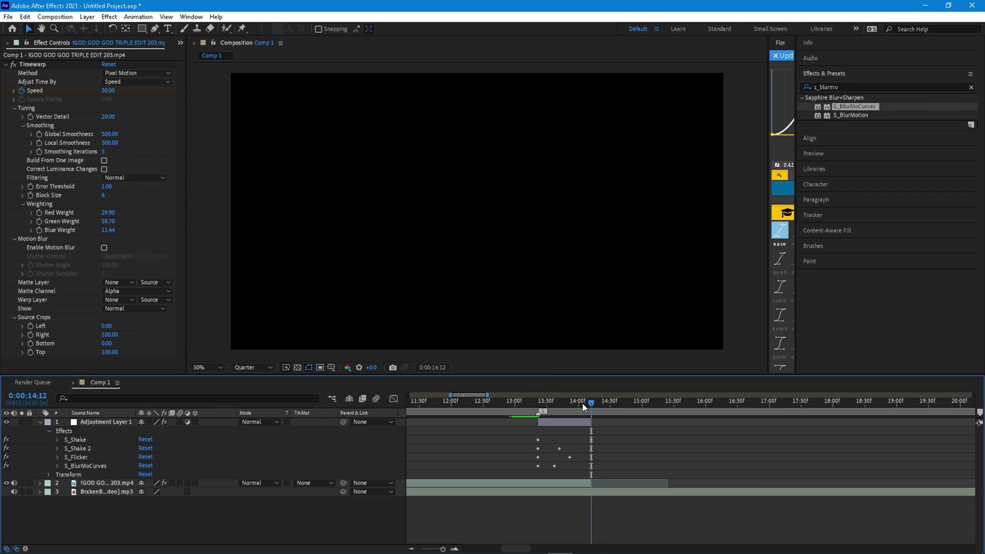
# Step: Show the song's waveform and add a composition marker at 0:00:14:12, where the first clip ends
pyautogui.press('=')
pyautogui.press('=')
pyautogui.click(39, 491)
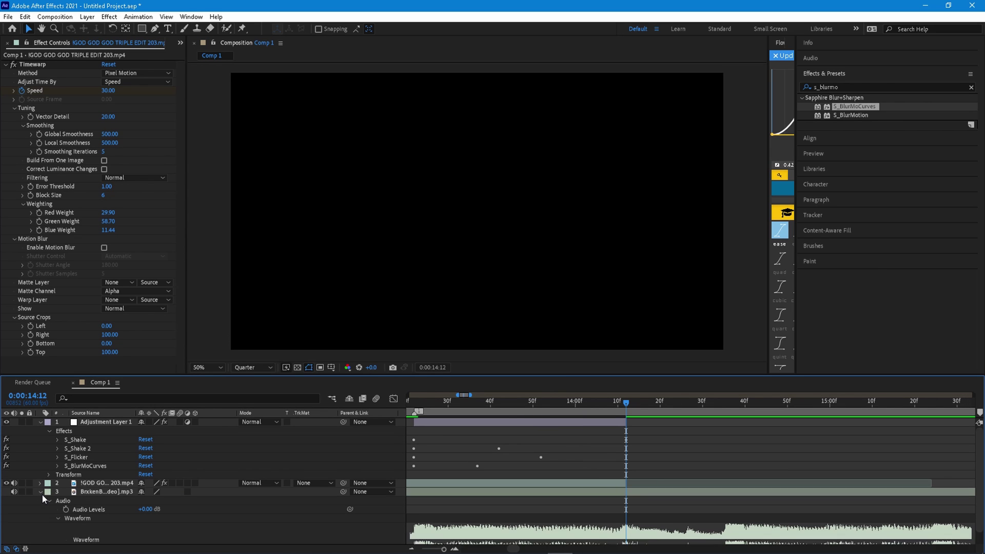
pyautogui.scroll(1, 655, 463)
pyautogui.scroll(1, 611, 422)
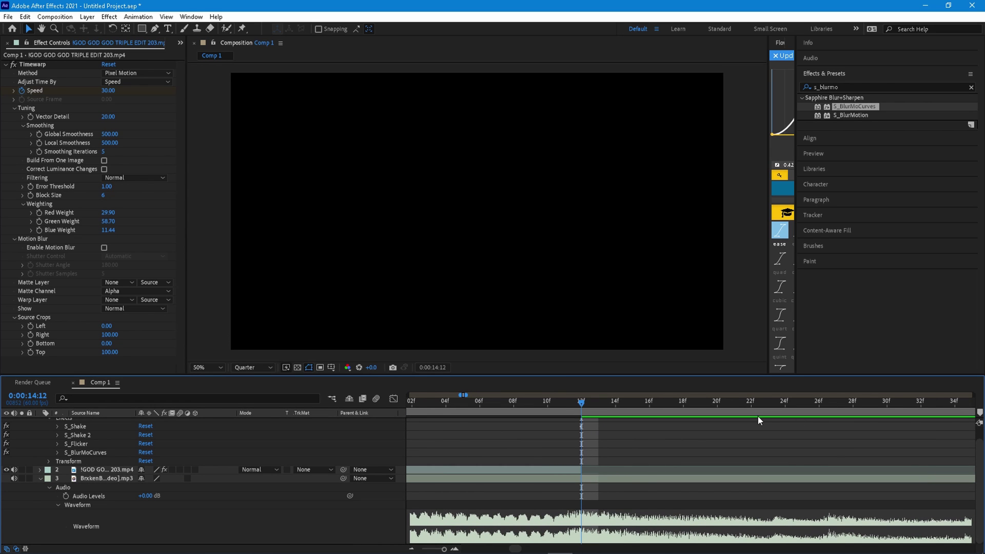
pyautogui.moveTo(975, 410); pyautogui.dragTo(983, 423)
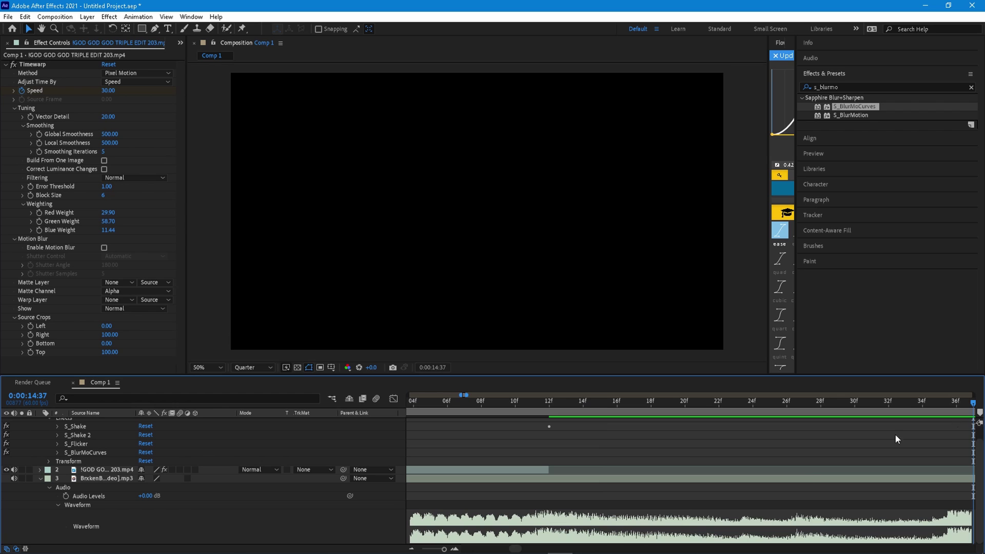
pyautogui.press('-')
pyautogui.click(685, 410)
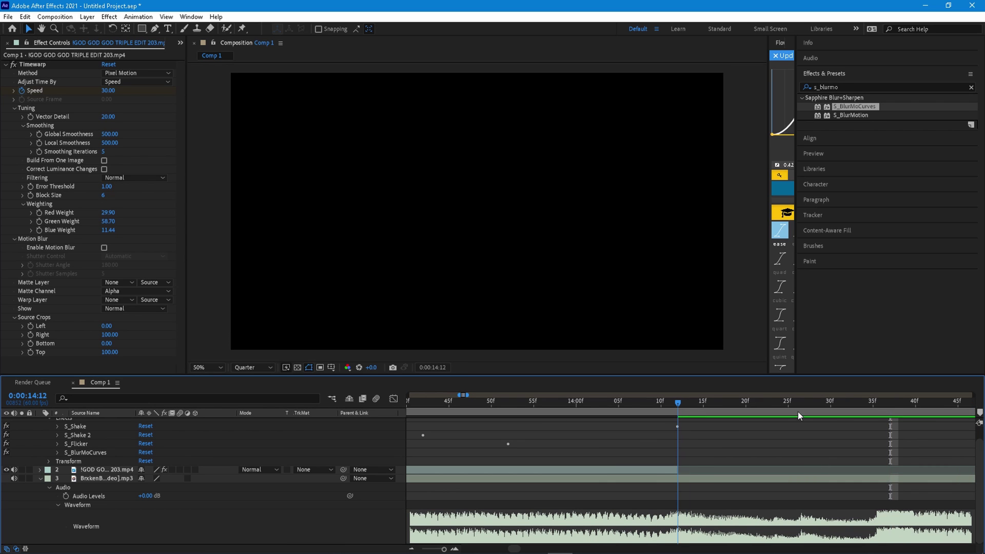
pyautogui.click(980, 412)
pyautogui.moveTo(977, 442); pyautogui.dragTo(943, 375)
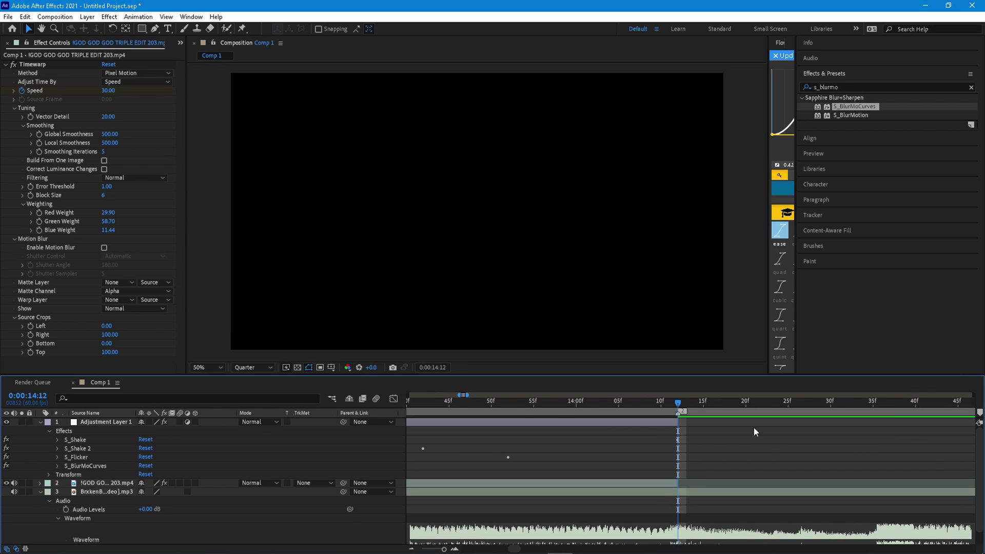
# Step: Place the second clip, !looking at the wall.mp4, in the composition above the first gameplay clip, after the first clip's end
pyautogui.scroll(-8, 605, 440)
pyautogui.click(8, 44)
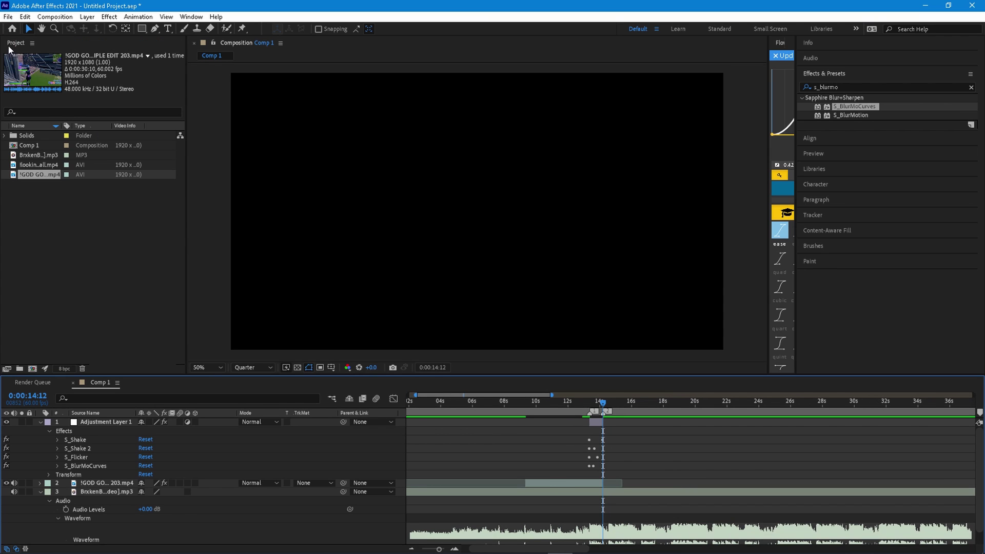
pyautogui.moveTo(41, 168); pyautogui.dragTo(639, 476)
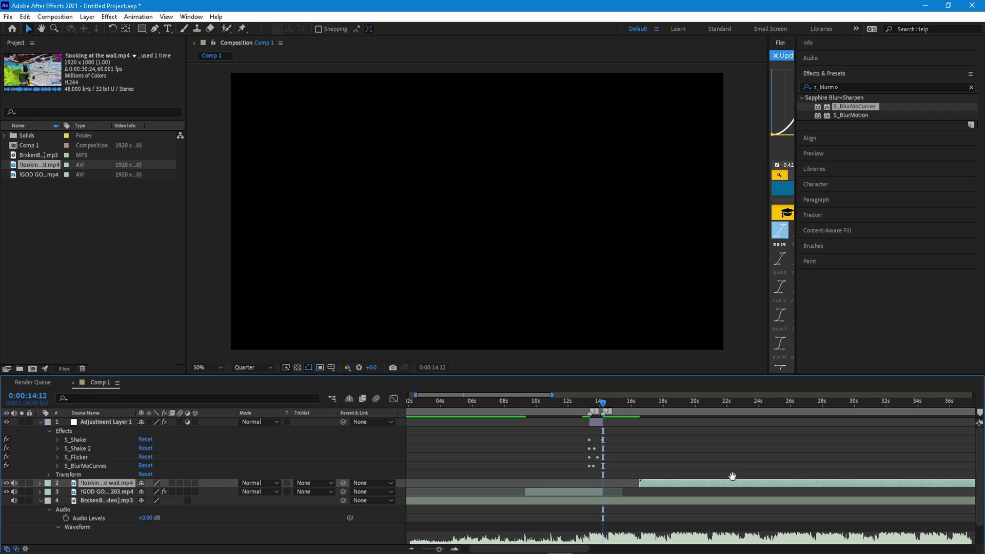
# Step: Add composition markers on the next two waveform beats, at about 0:00:14:35 and 0:00:16:38
pyautogui.moveTo(615, 406); pyautogui.dragTo(597, 406)
pyautogui.scroll(2, 612, 420)
pyautogui.scroll(5, 613, 417)
pyautogui.click(980, 413)
pyautogui.click(858, 405)
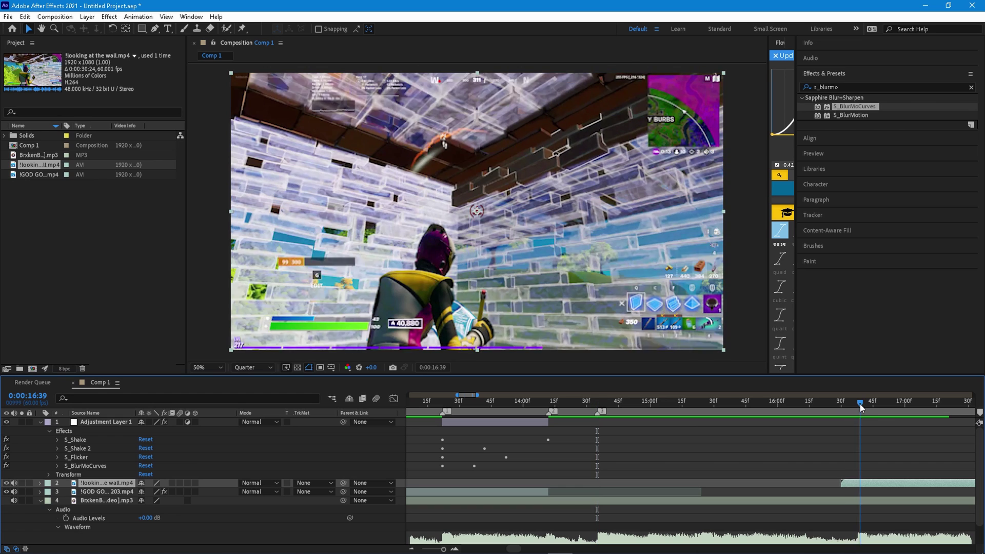
pyautogui.click(980, 413)
pyautogui.scroll(-3, 837, 424)
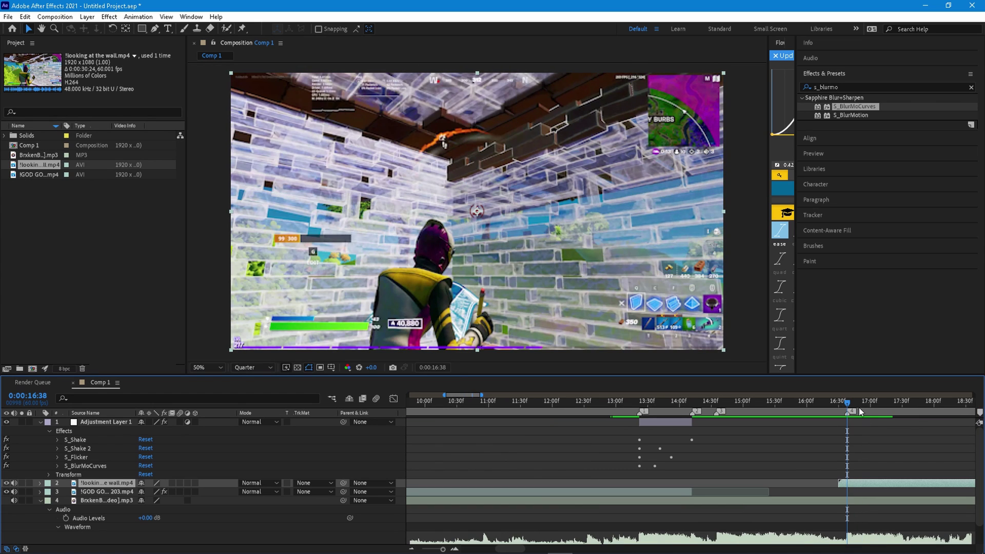
# Step: Slide the !looking at the wall.mp4 clip earlier to line up its shot with the beat marker at 0:00:16:37
pyautogui.moveTo(858, 407)
pyautogui.mouseDown()
pyautogui.moveTo(959, 409)
pyautogui.moveTo(812, 408)
pyautogui.mouseUp()
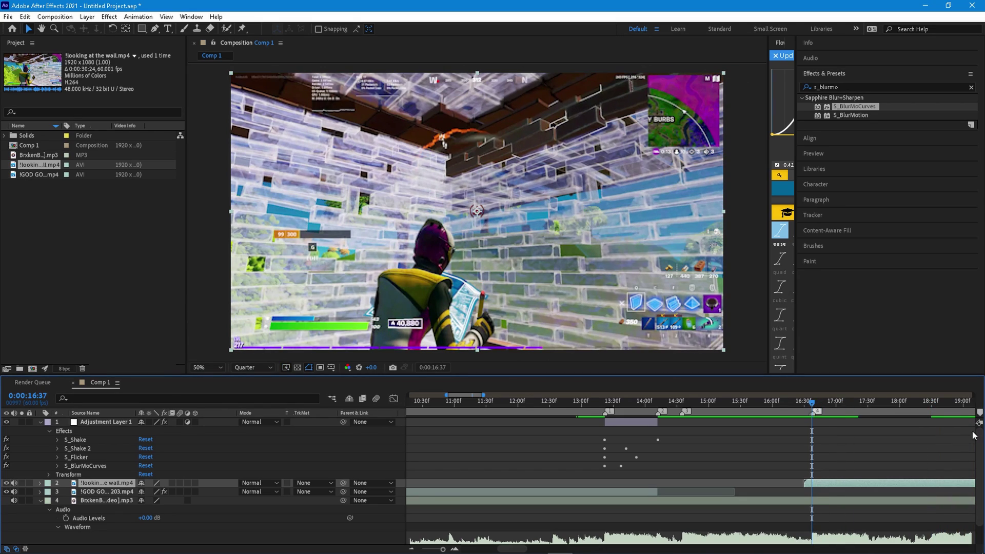
pyautogui.scroll(-3, 879, 471)
pyautogui.moveTo(797, 482); pyautogui.dragTo(722, 483)
pyautogui.moveTo(920, 483); pyautogui.dragTo(742, 482)
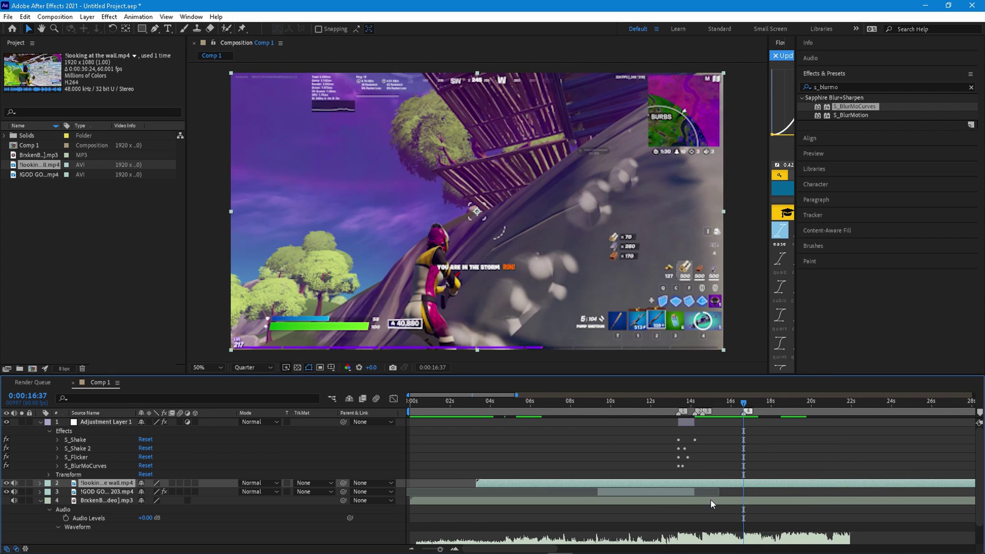
pyautogui.scroll(-3, 494, 478)
# Step: Trim the start of the !looking at the wall.mp4 clip to the first clip's end and collapse the adjustment layer's properties
pyautogui.moveTo(436, 486); pyautogui.dragTo(540, 484)
pyautogui.scroll(3, 546, 491)
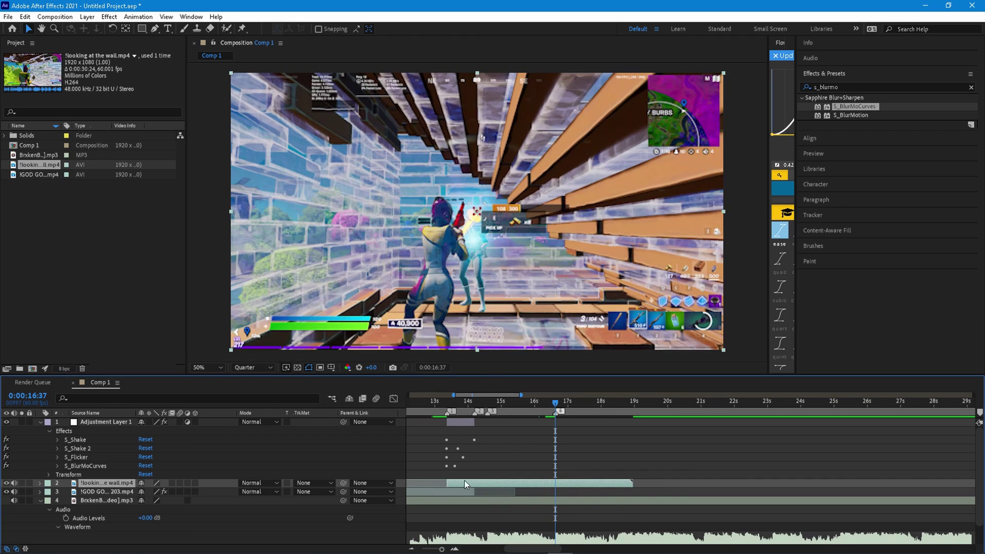
pyautogui.moveTo(451, 482); pyautogui.dragTo(479, 480)
pyautogui.click(473, 403)
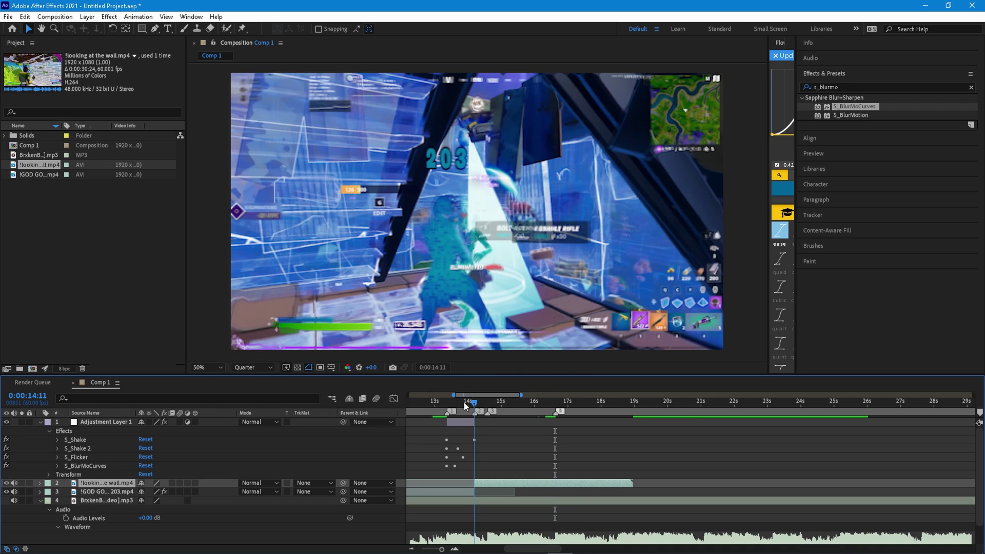
pyautogui.click(41, 421)
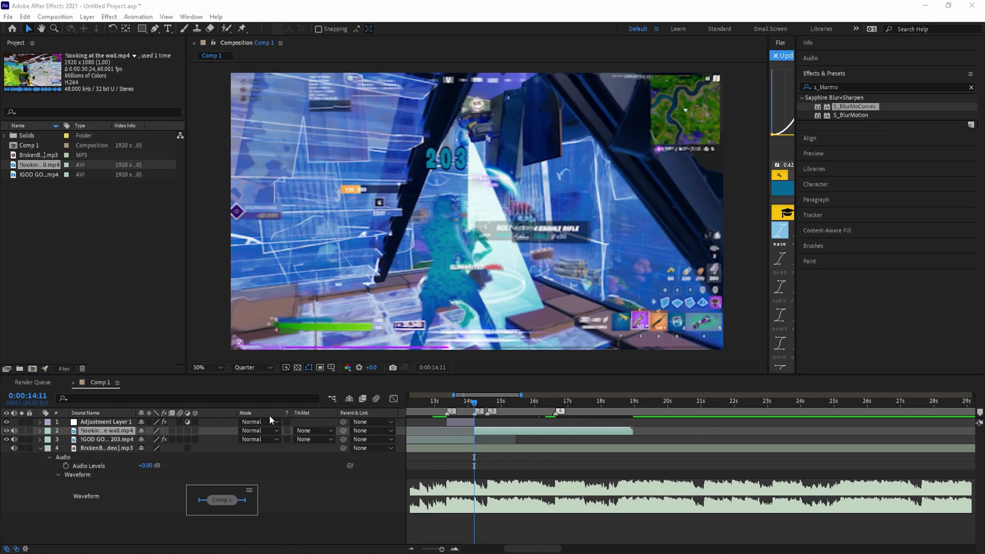
# Step: Create a new adjustment layer above the !looking at the wall.mp4 clip
pyautogui.rightClick(290, 536)
pyautogui.moveTo(334, 412)
pyautogui.click(480, 494)
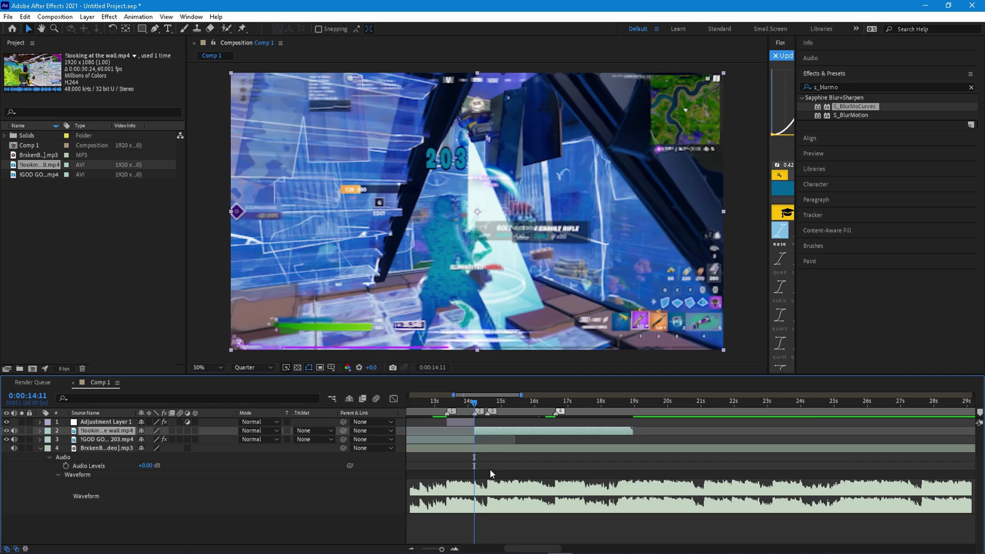
pyautogui.scroll(3, 461, 419)
pyautogui.hotkey('ctrl', 'shift', 'd')
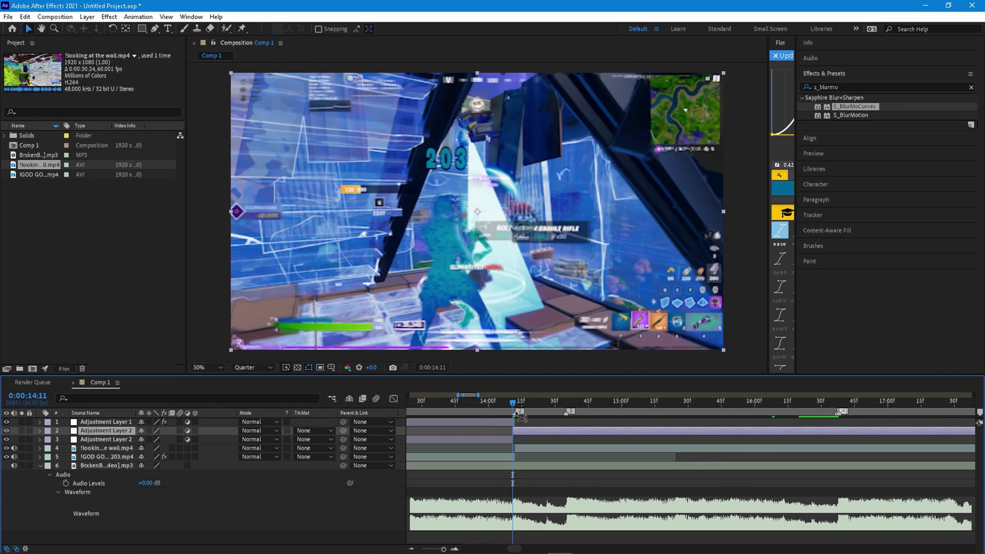
pyautogui.hotkey('ctrl', 'z')
# Step: Split the new adjustment layer at 0:00:13:56, 16 frames before the cut between the two clips
pyautogui.scroll(1, 517, 415)
pyautogui.click(517, 406)
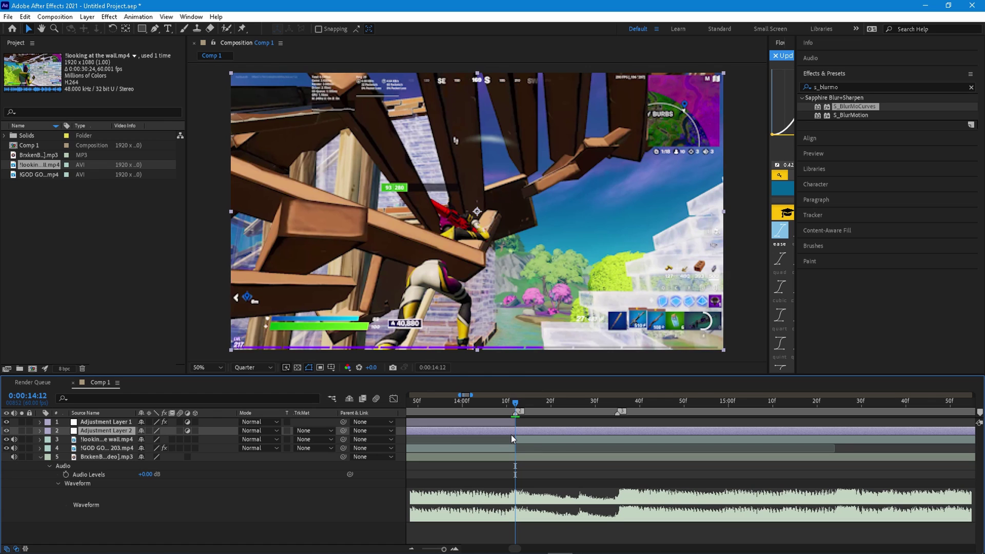
pyautogui.press('pageup')
pyautogui.press('pageup')
pyautogui.press('pageup')
pyautogui.press('pageup')
pyautogui.press('pageup')
pyautogui.press('pageup')
pyautogui.press('pageup')
pyautogui.press('pageup')
pyautogui.press('pageup')
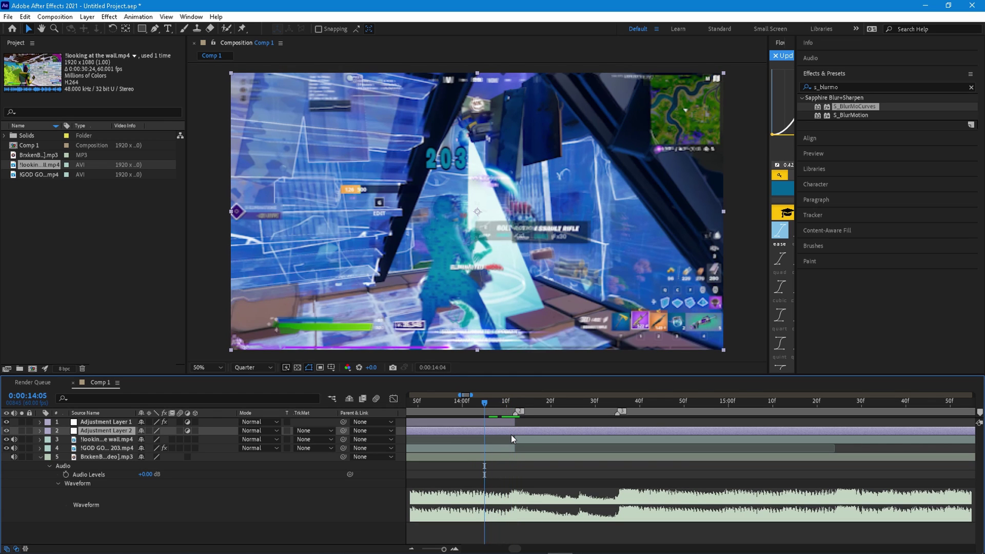
pyautogui.press('pageup')
pyautogui.press('pageup')
pyautogui.press('pageup')
pyautogui.press('pageup')
pyautogui.press('pageup')
pyautogui.press('pageup')
pyautogui.press('pageup')
pyautogui.hotkey('ctrl', 'shift', 'd')
# Step: Trim the end of the adjustment layer over the cut to 0:00:14:27 and delete the split-off piece before it
pyautogui.moveTo(484, 399); pyautogui.dragTo(516, 400)
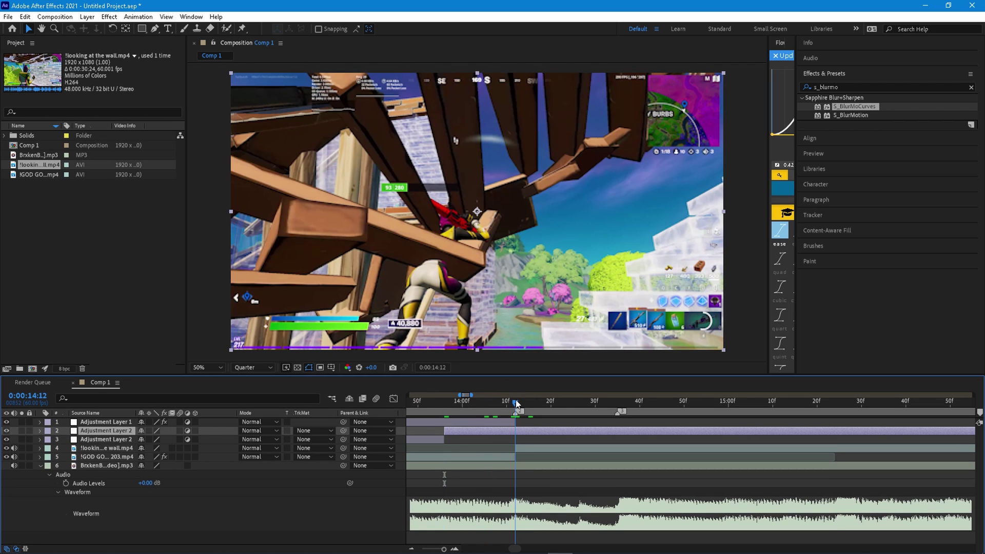
pyautogui.press('pagedown')
pyautogui.press('pagedown')
pyautogui.press('pagedown')
pyautogui.press('pagedown')
pyautogui.press('pagedown')
pyautogui.press('pagedown')
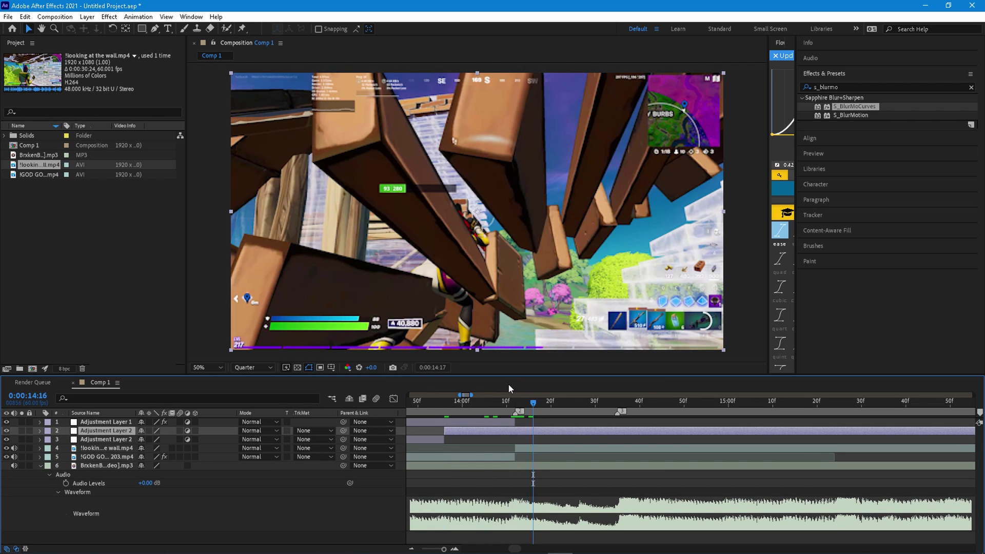
pyautogui.press('pagedown')
pyautogui.press('pagedown')
pyautogui.press('pagedown')
pyautogui.press('pagedown')
pyautogui.press('pagedown')
pyautogui.press('pagedown')
pyautogui.press('pagedown')
pyautogui.press('pagedown')
pyautogui.press('pagedown')
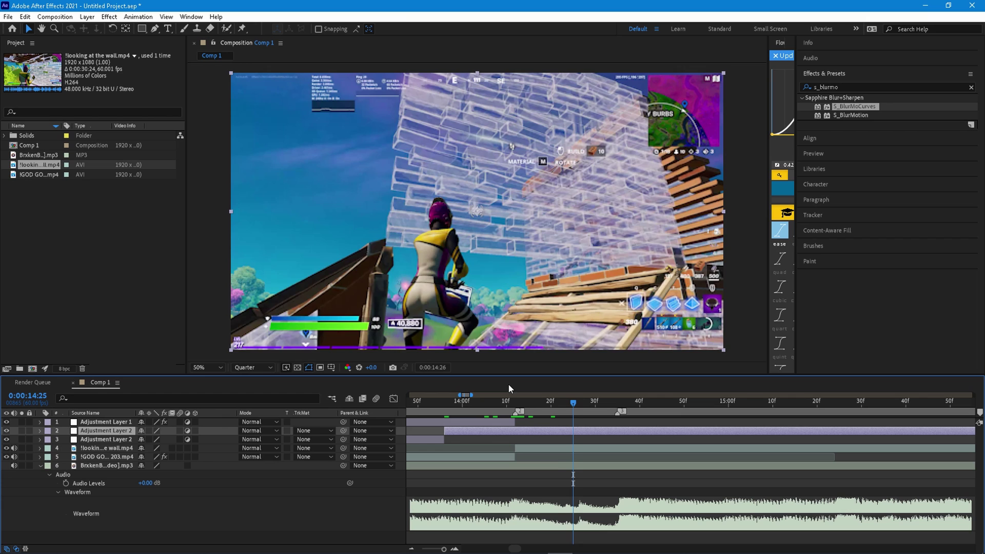
pyautogui.press('.')
pyautogui.hotkey('alt', ']')
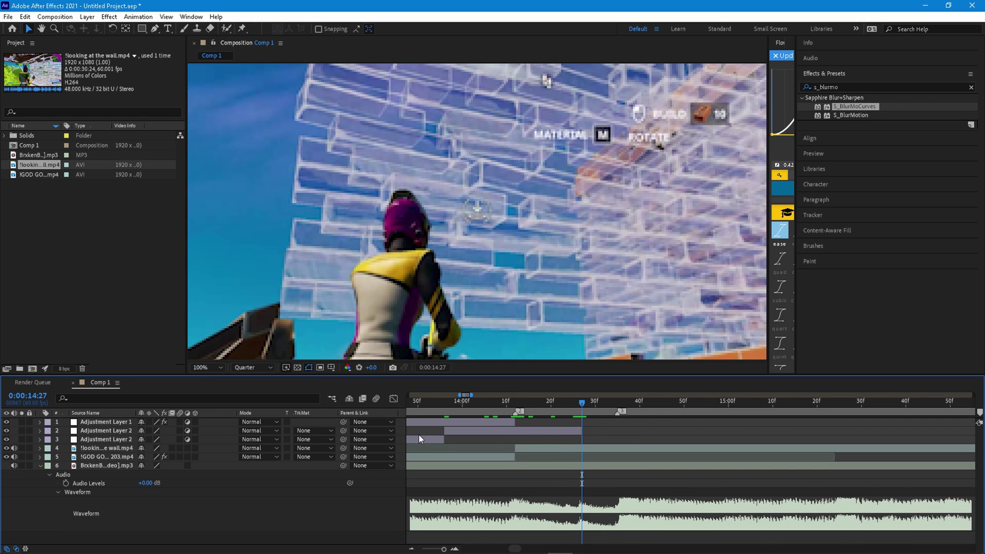
pyautogui.click(425, 439)
pyautogui.press('Delete')
# Step: Apply S_BlurMoCurves to the short adjustment layer over the cut and expand the effect's properties in the timeline
pyautogui.click(487, 404)
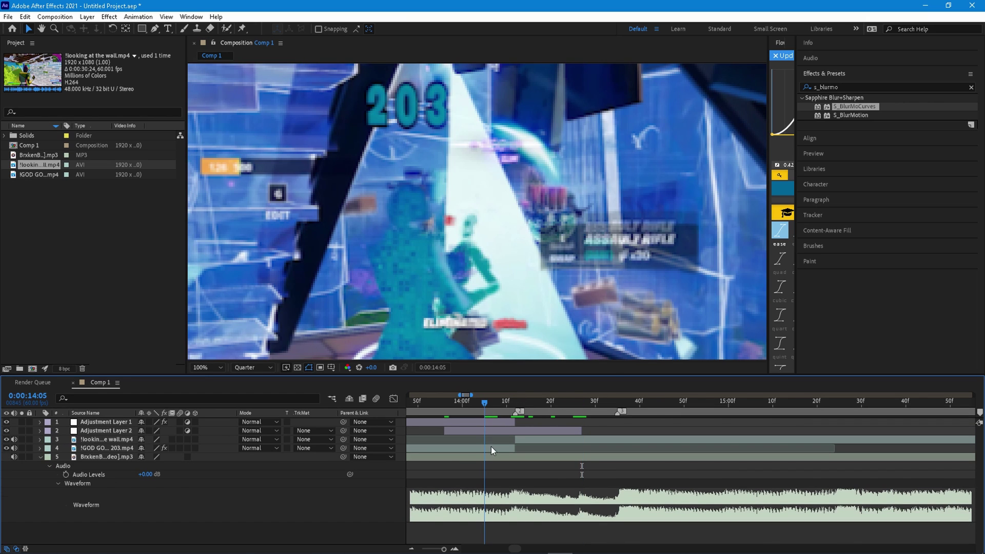
pyautogui.click(490, 430)
pyautogui.moveTo(845, 108); pyautogui.dragTo(545, 433)
pyautogui.click(40, 431)
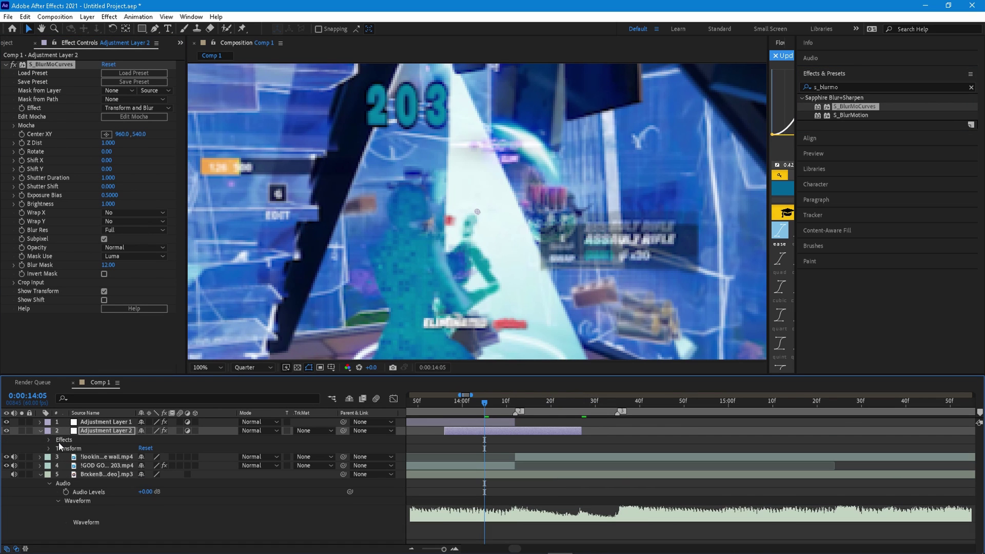
pyautogui.click(49, 439)
pyautogui.click(54, 449)
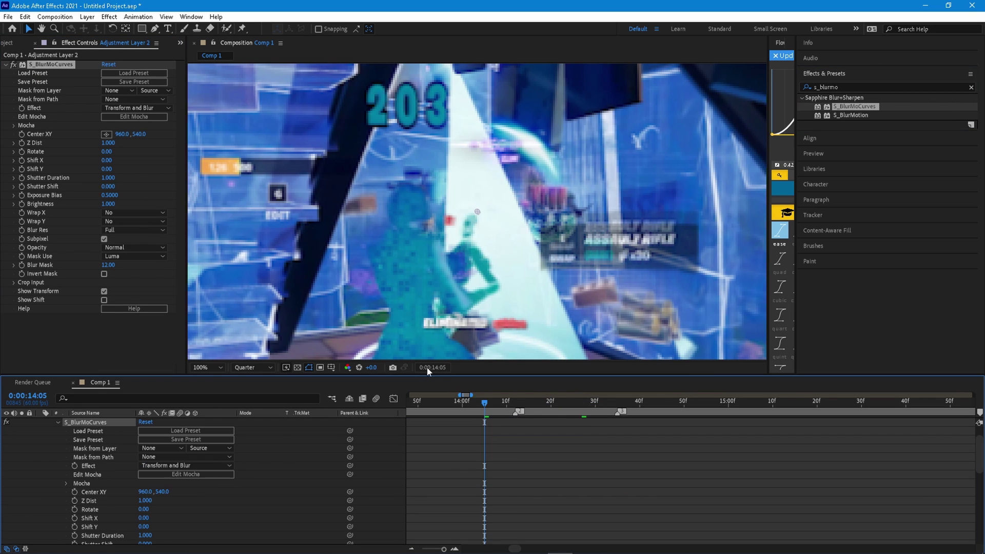
# Step: Add Z Dist keyframes on both sides of the clip cut, at 0:00:14:12 and 0:00:14:11
pyautogui.click(515, 408)
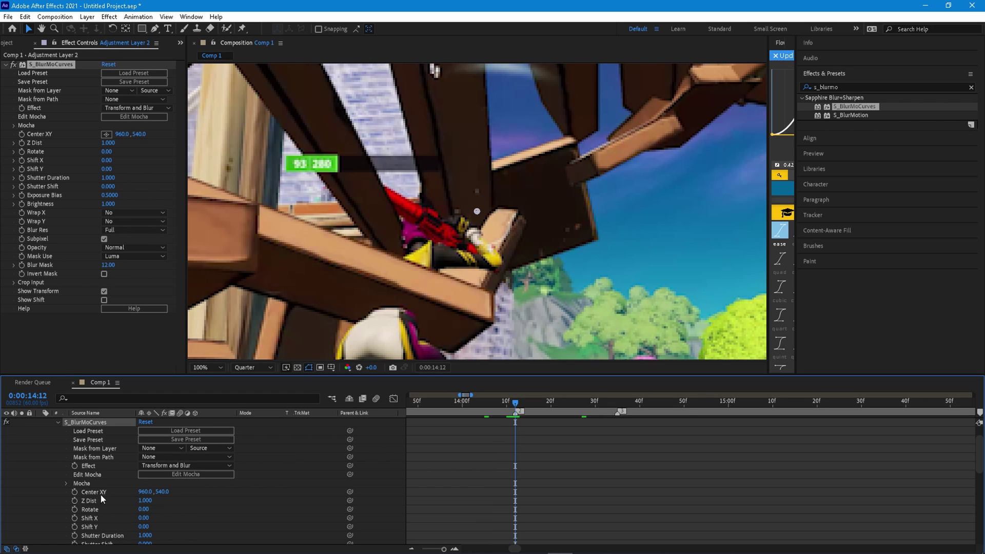
pyautogui.scroll(-2, 372, 264)
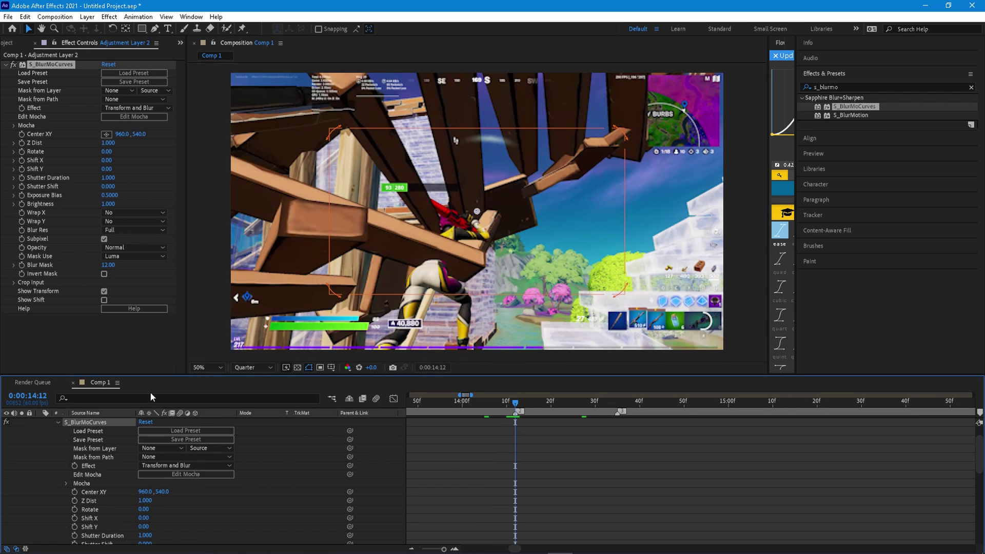
pyautogui.scroll(2, 982, 439)
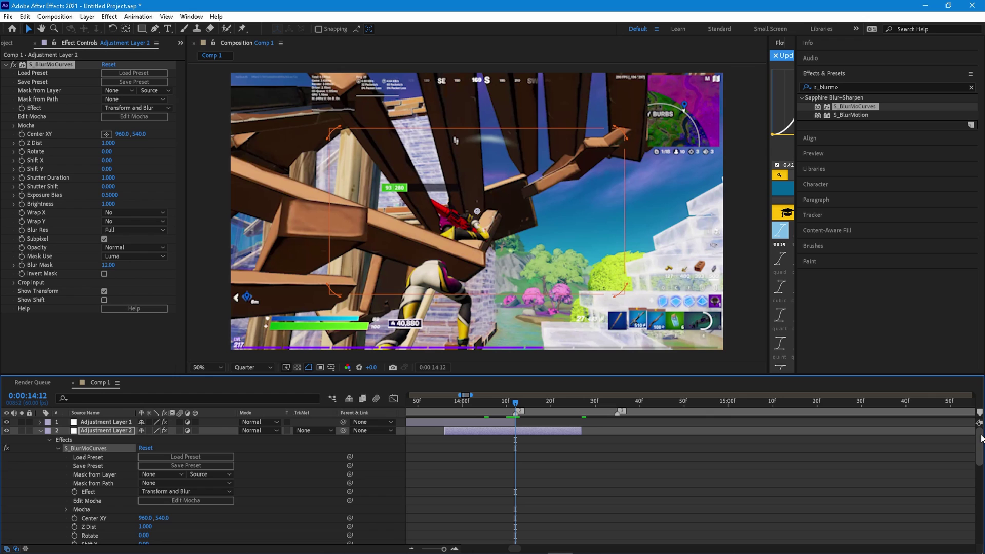
pyautogui.click(75, 527)
pyautogui.scroll(3, 511, 426)
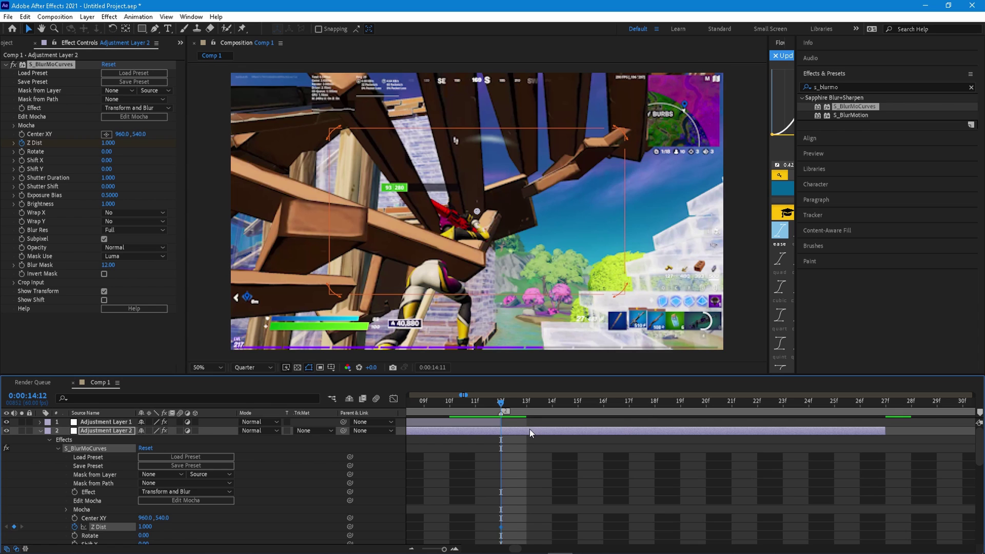
pyautogui.press('pageup')
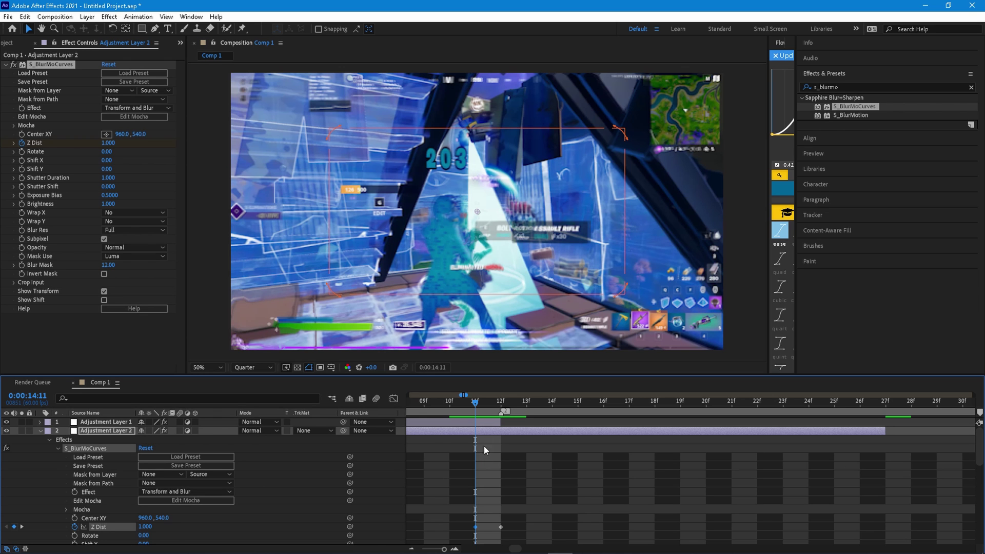
# Step: Add a Z Dist keyframe at the start of the adjustment layer, at 0:00:13:56
pyautogui.press('pageup')
pyautogui.press('pageup')
pyautogui.press('pageup')
pyautogui.press('pageup')
pyautogui.press('pageup')
pyautogui.press('pageup')
pyautogui.press('pageup')
pyautogui.press('pageup')
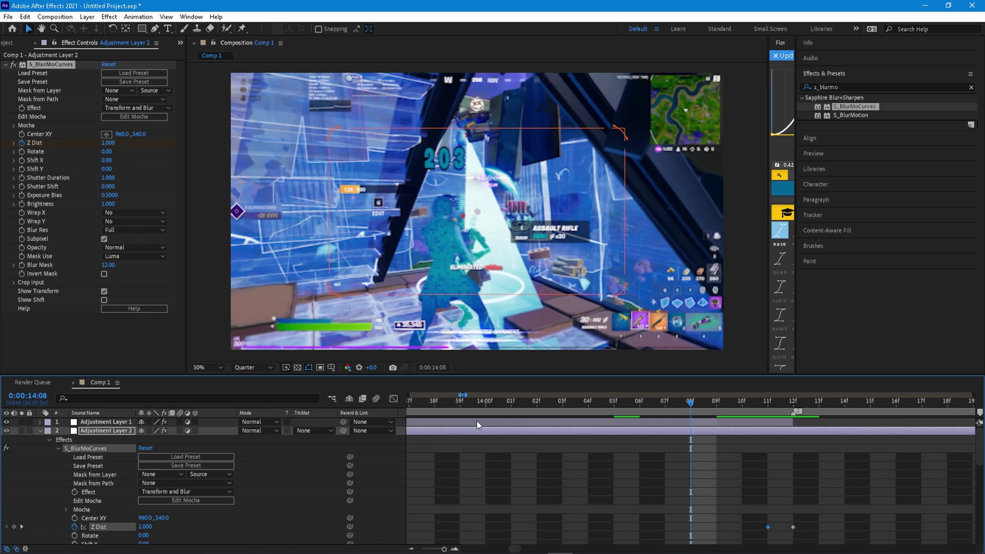
pyautogui.press('pageup')
pyautogui.press('pageup')
pyautogui.press('pageup')
pyautogui.press('pageup')
pyautogui.press('pageup')
pyautogui.press('pageup')
pyautogui.press('pageup')
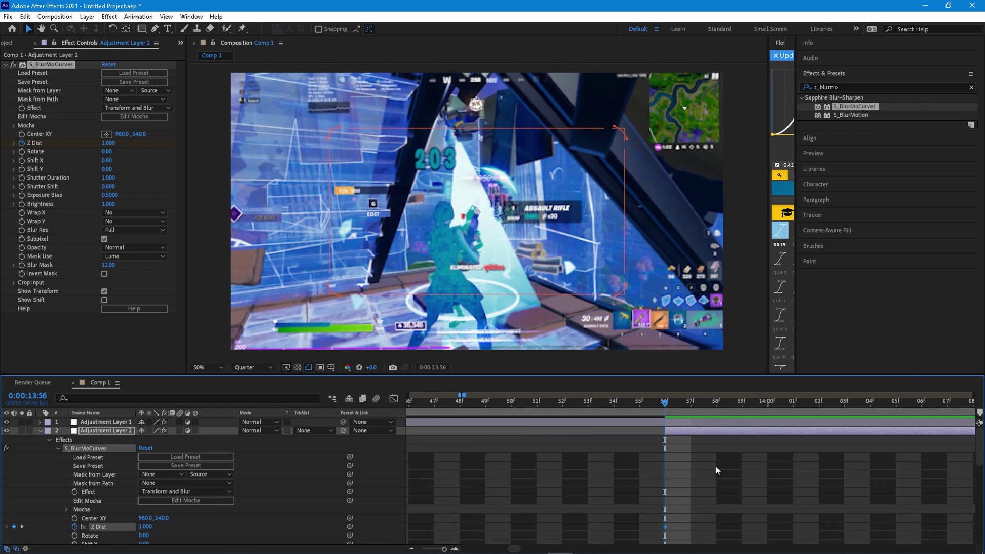
# Step: Add a Z Dist keyframe at 0:00:14:28 and extend the end of the adjustment layer to it
pyautogui.scroll(-3, 717, 466)
pyautogui.click(767, 402)
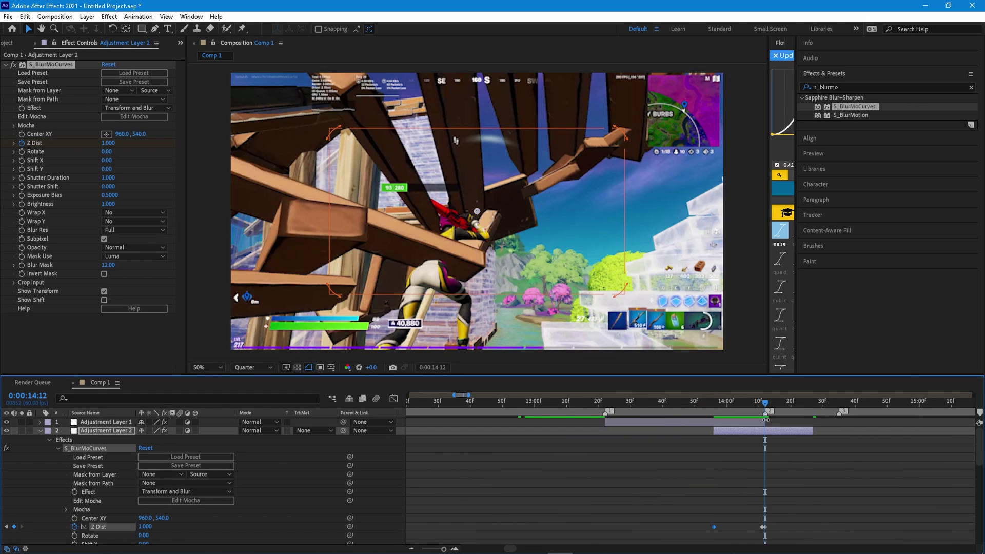
pyautogui.scroll(5, 764, 529)
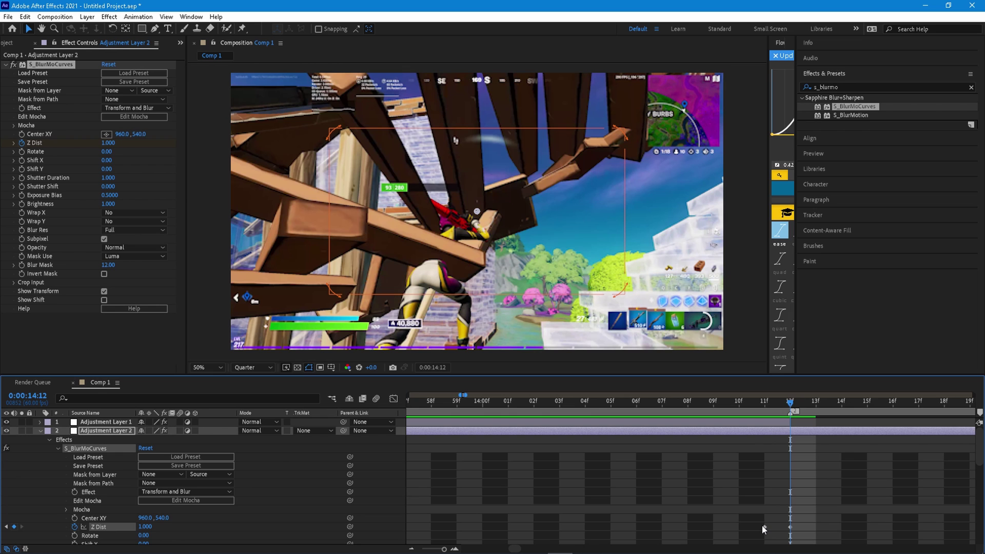
pyautogui.press('pagedown')
pyautogui.press('pagedown')
pyautogui.press('pagedown')
pyautogui.press('pagedown')
pyautogui.press('pagedown')
pyautogui.press('pagedown')
pyautogui.press('pagedown')
pyautogui.press('pagedown')
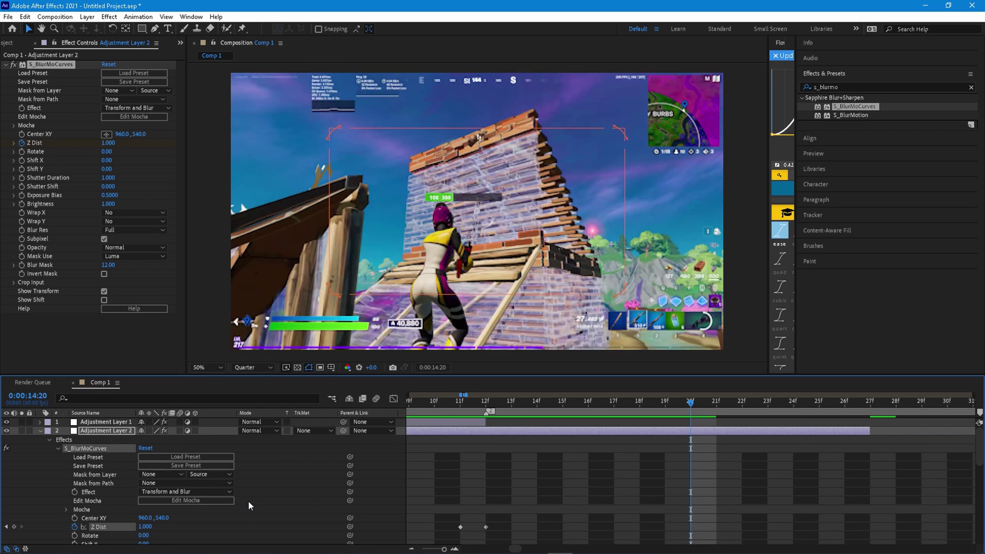
pyautogui.press('pagedown')
pyautogui.press('pagedown')
pyautogui.press('pagedown')
pyautogui.press('pagedown')
pyautogui.press('pagedown')
pyautogui.press('pagedown')
pyautogui.press('pagedown')
pyautogui.press('pagedown')
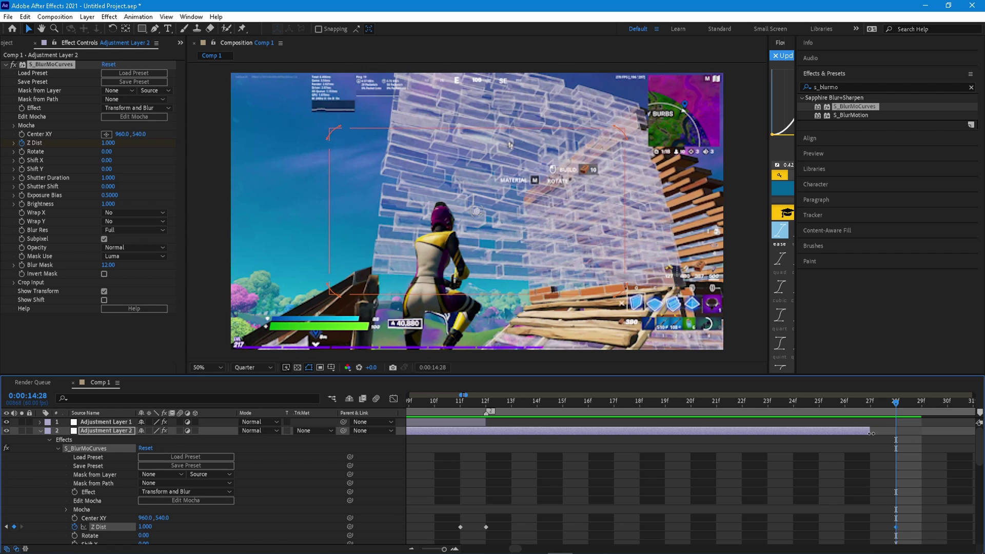
pyautogui.moveTo(871, 433); pyautogui.dragTo(896, 434)
# Step: Set Z Dist to 0.65 at the 0:00:14:11 keyframe, the last frame of the first clip
pyautogui.scroll(-3, 599, 412)
pyautogui.moveTo(696, 412); pyautogui.dragTo(705, 413)
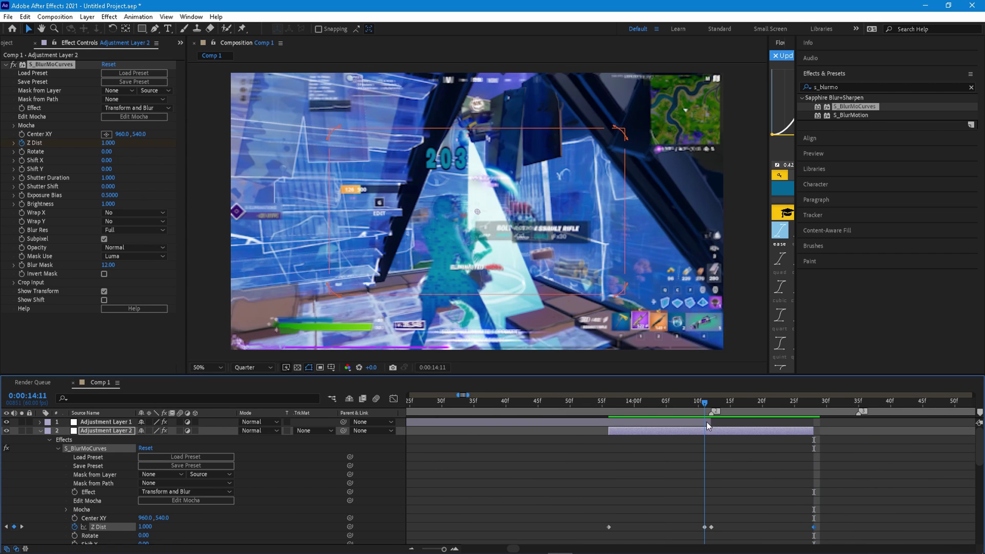
pyautogui.moveTo(857, 521)
pyautogui.mouseDown()
pyautogui.moveTo(750, 538)
pyautogui.moveTo(608, 534)
pyautogui.mouseUp()
pyautogui.click(667, 478)
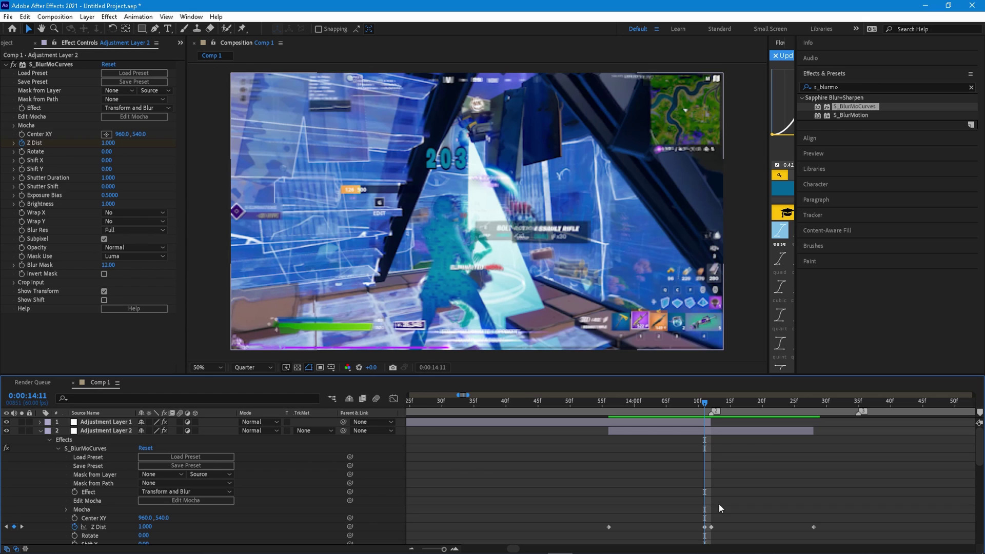
pyautogui.click(145, 527)
pyautogui.click(146, 528)
pyautogui.write('.65')
pyautogui.press('Return')
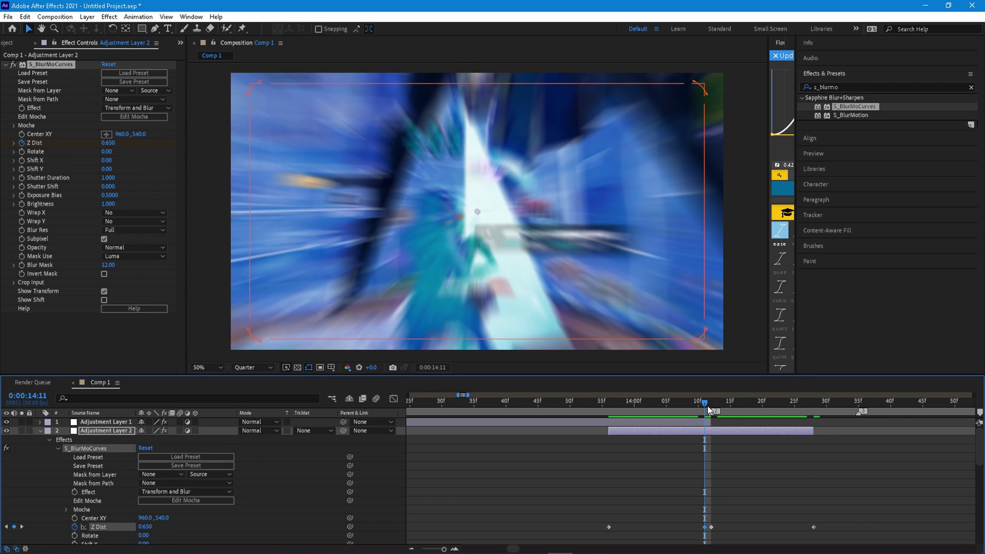
# Step: Set both Wrap X and Wrap Y of S_BlurMoCurves to Reflect
pyautogui.click(713, 403)
pyautogui.click(747, 471)
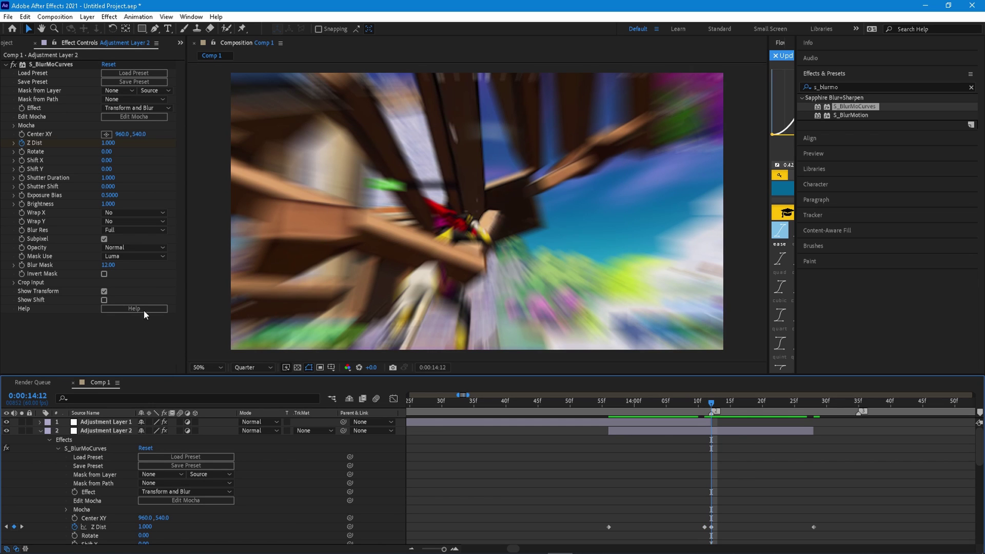
pyautogui.click(132, 213)
pyautogui.click(127, 246)
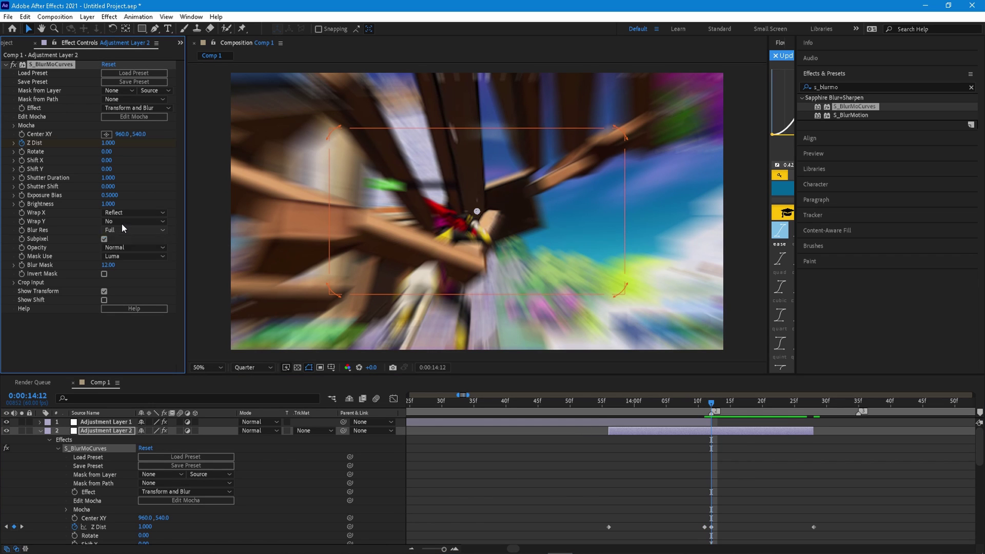
pyautogui.click(121, 223)
pyautogui.click(129, 256)
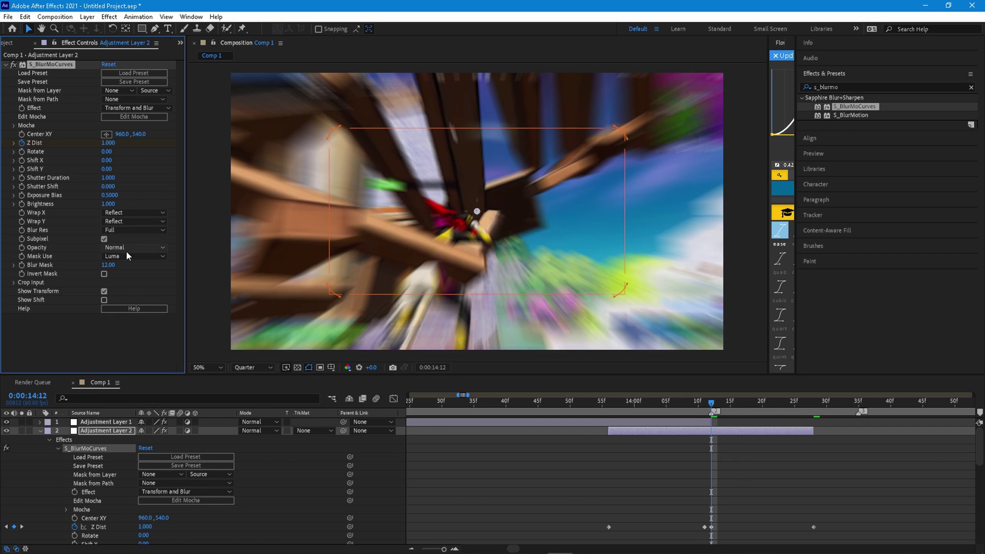
# Step: Set Z Dist to 1.15 at the 0:00:14:12 keyframe and preview the transition from 0:00:13:56
pyautogui.click(146, 527)
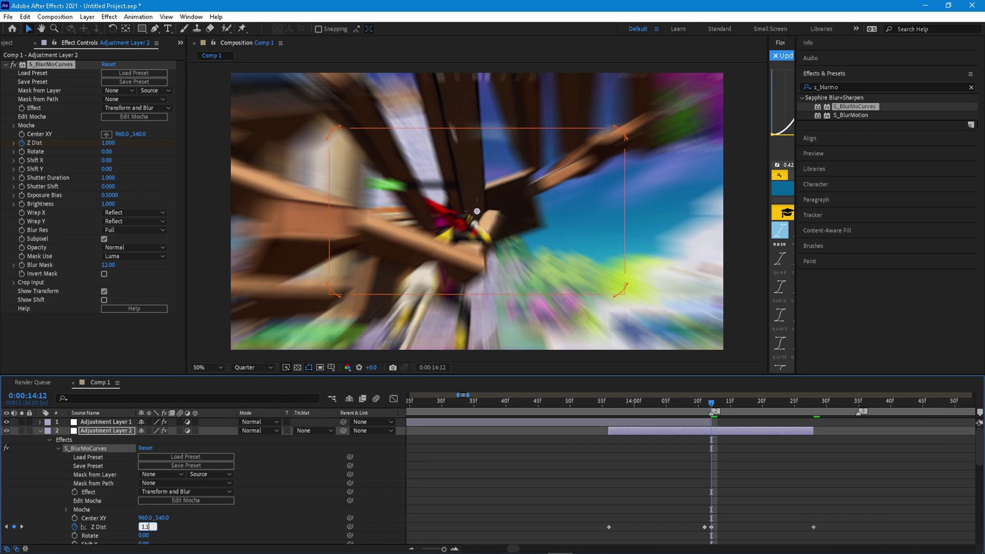
pyautogui.press('Return')
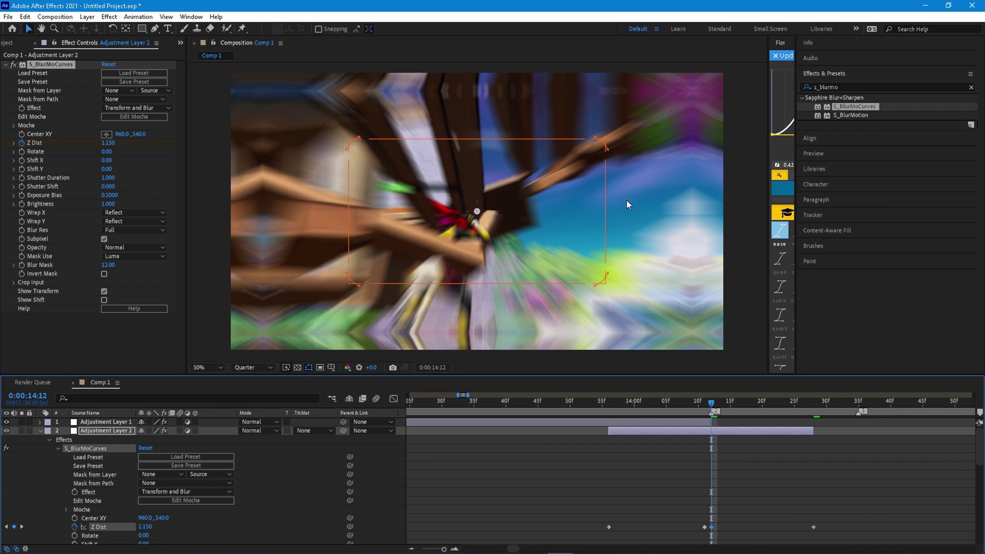
pyautogui.moveTo(708, 409); pyautogui.dragTo(611, 408)
pyautogui.press('space')
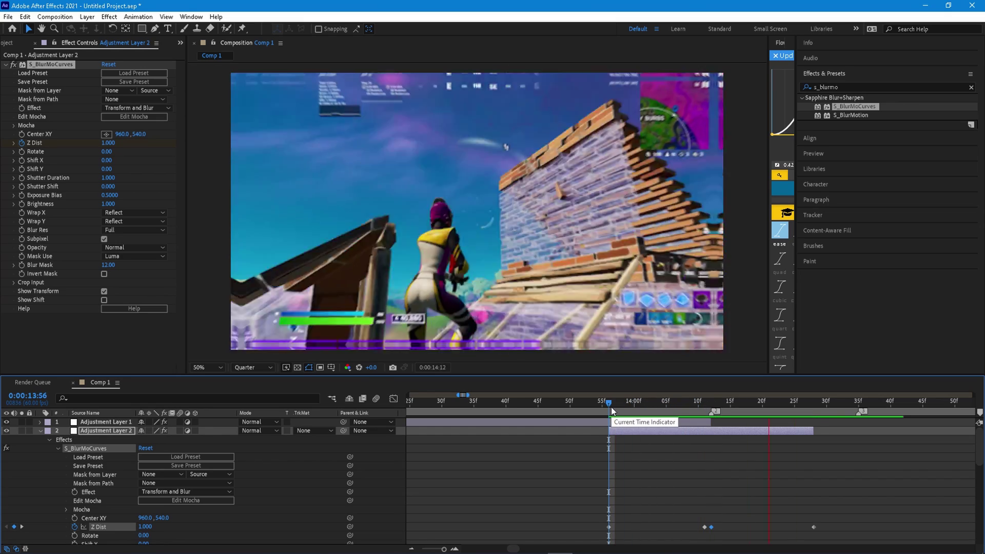
pyautogui.press('space')
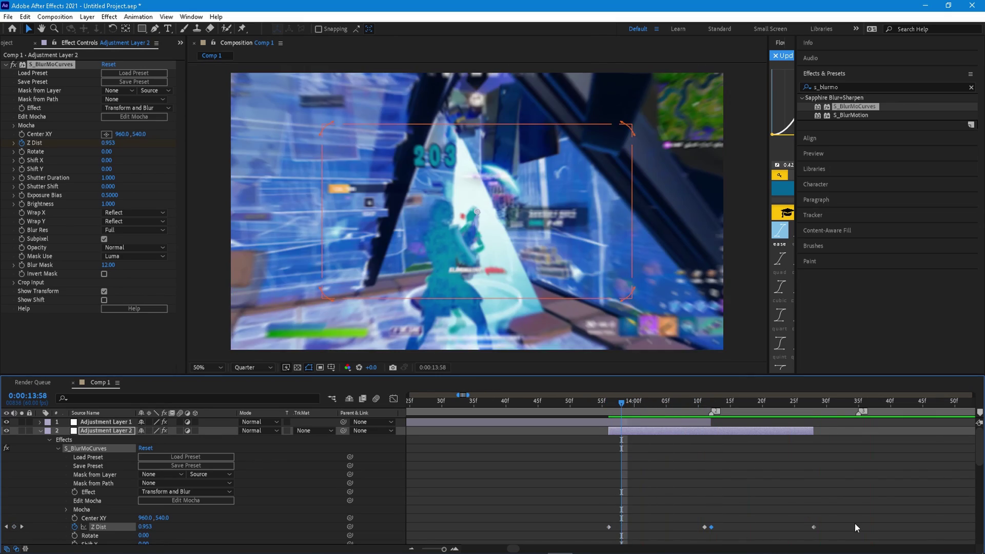
# Step: Apply Easy Ease to all four Z Dist keyframes and display the Z Dist curve in the Graph Editor
pyautogui.moveTo(854, 522); pyautogui.dragTo(555, 529)
pyautogui.press('F9')
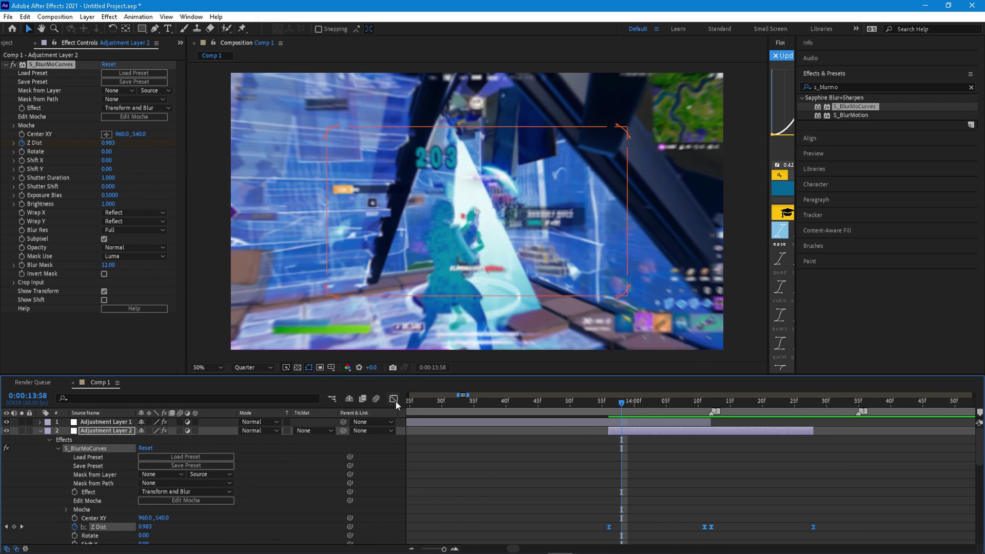
pyautogui.click(396, 492)
pyautogui.click(111, 528)
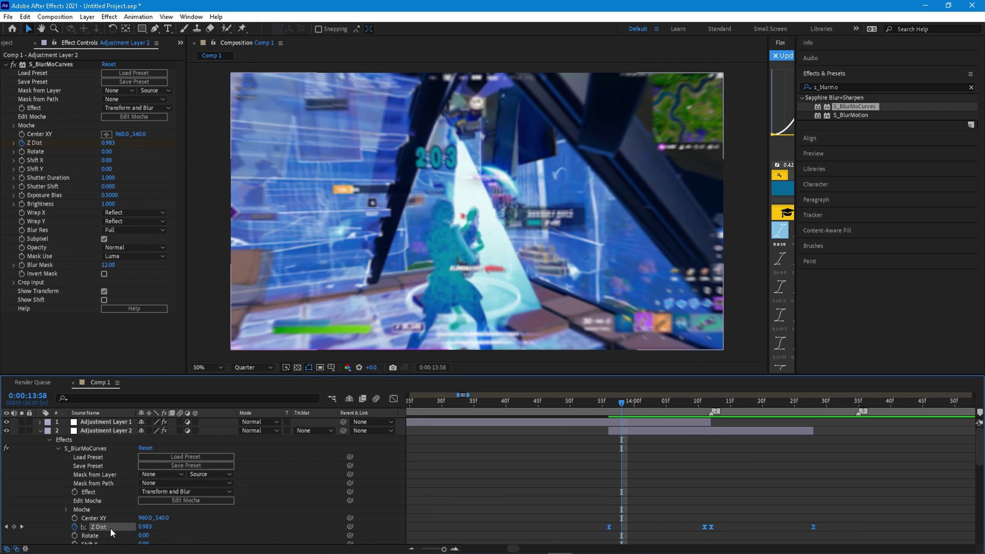
pyautogui.click(394, 399)
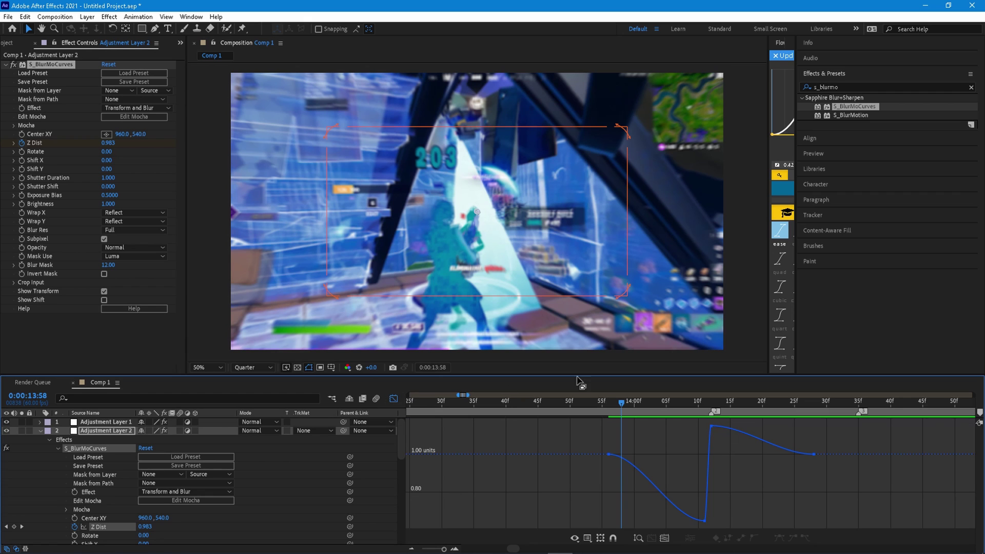
# Step: Reshape the Z Dist curve before the 0:00:14:11 keyframe to stay nearly flat and then drop steeply, and preview it
pyautogui.click(609, 454)
pyautogui.moveTo(674, 523); pyautogui.dragTo(701, 455)
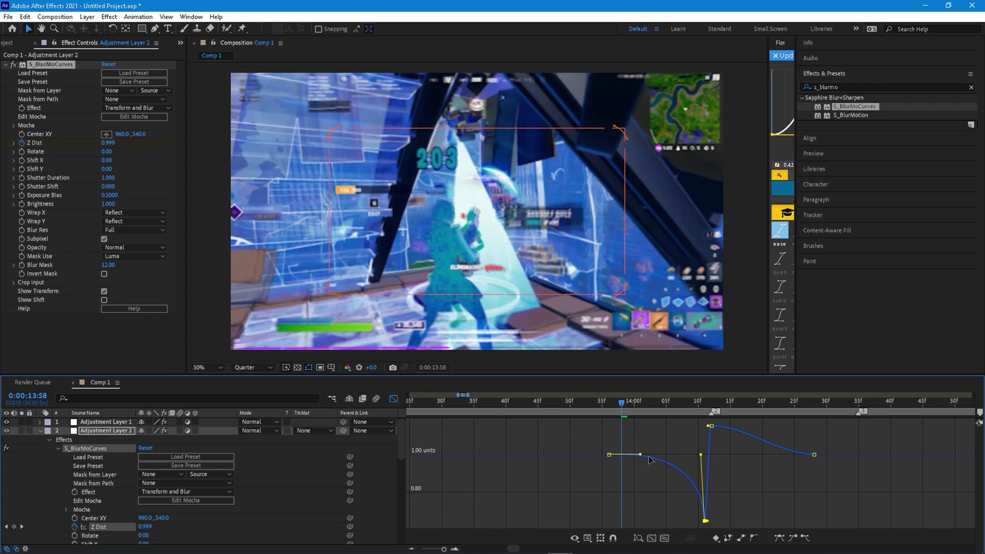
pyautogui.moveTo(640, 455); pyautogui.dragTo(700, 456)
pyautogui.press('space')
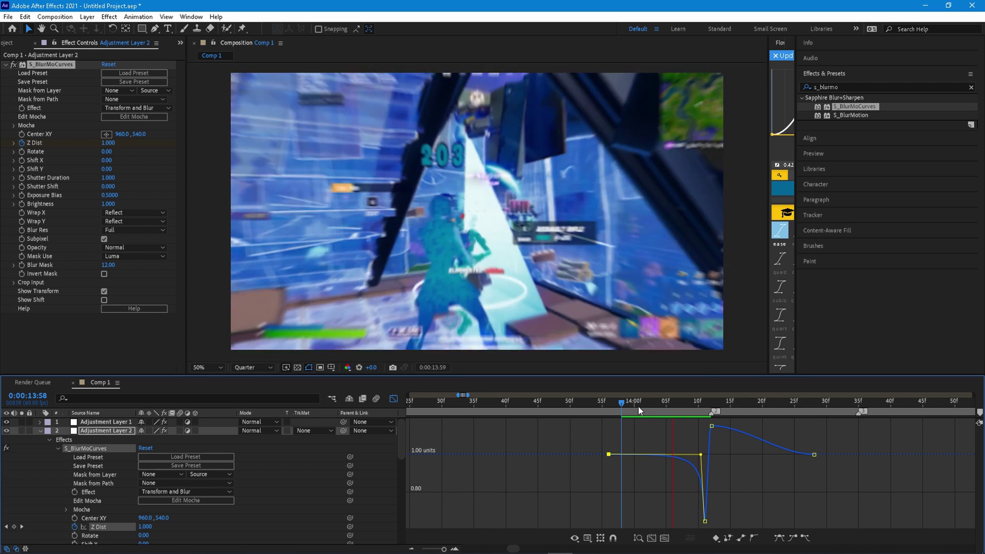
# Step: Reshape the Z Dist curve after the 0:00:14:12 keyframe to fall steeply and level off, and preview from 0:00:13:59
pyautogui.click(685, 403)
pyautogui.moveTo(691, 412); pyautogui.dragTo(714, 453)
pyautogui.click(711, 425)
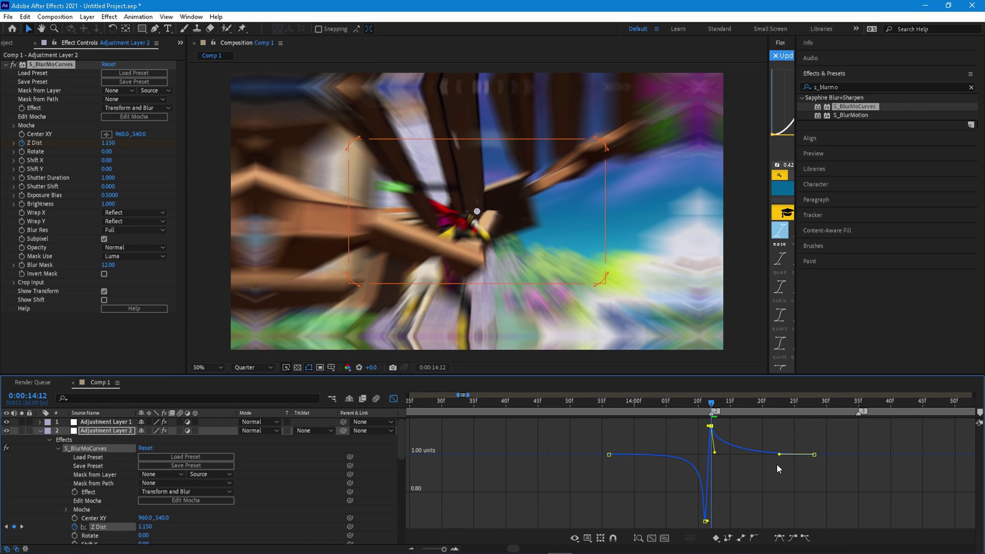
pyautogui.moveTo(780, 454); pyautogui.dragTo(716, 452)
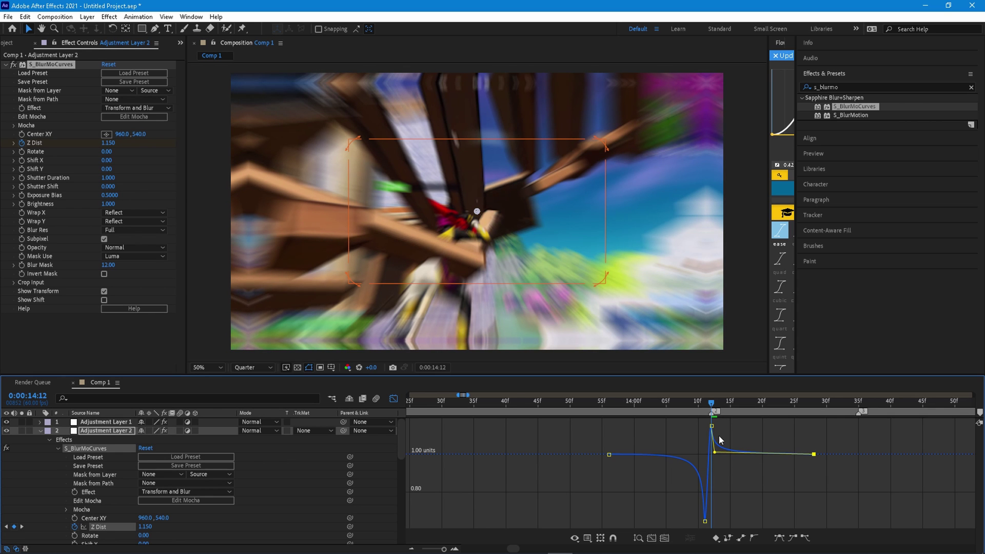
pyautogui.moveTo(715, 403); pyautogui.dragTo(624, 406)
pyautogui.press('space')
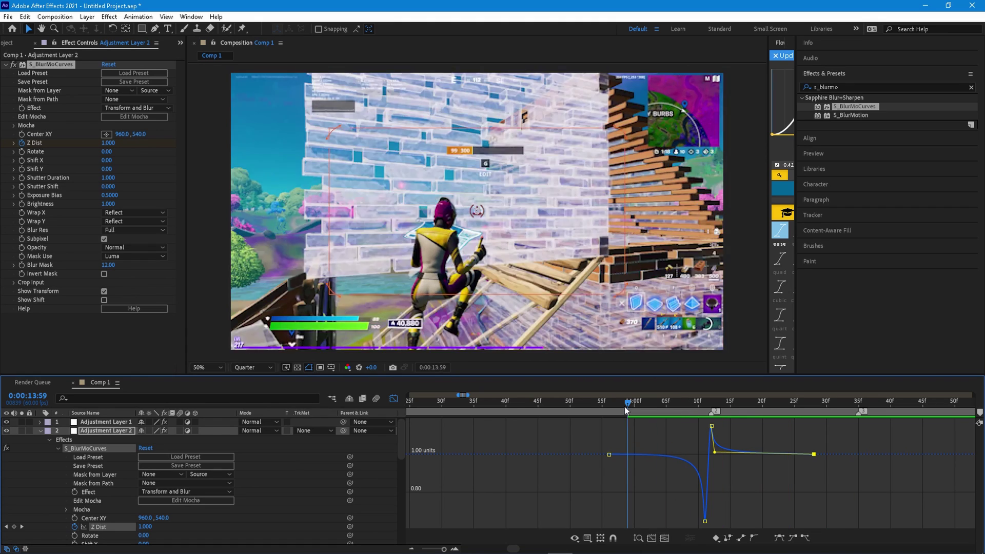
pyautogui.press('space')
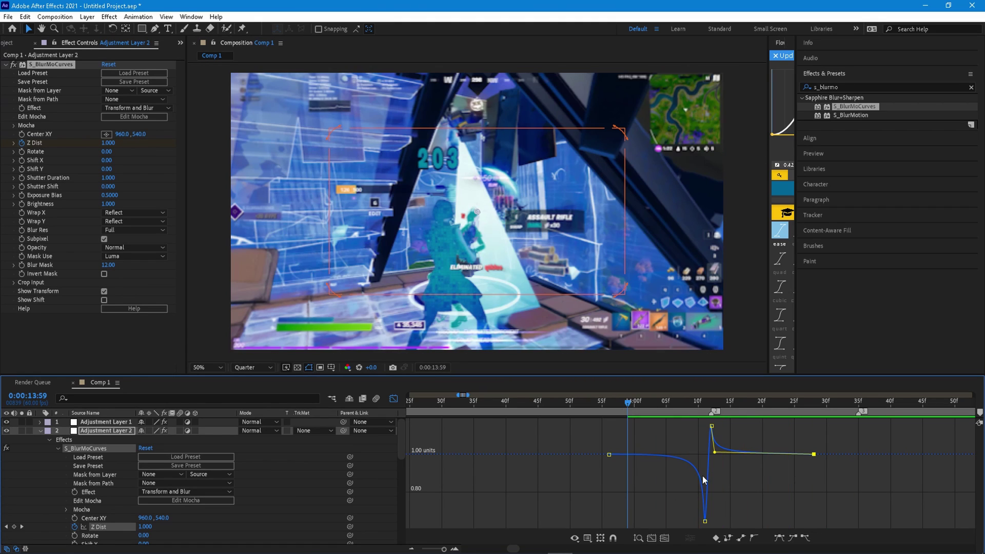
# Step: Soften the Z Dist easing slightly on both sides of the cut with the curve handles, and preview the transition
pyautogui.click(705, 522)
pyautogui.moveTo(702, 456); pyautogui.dragTo(693, 462)
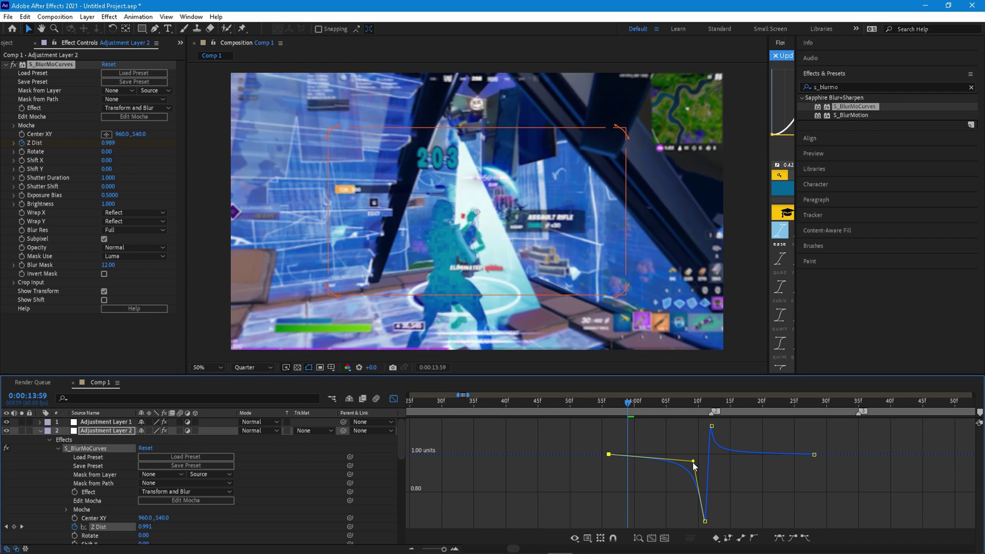
pyautogui.click(711, 426)
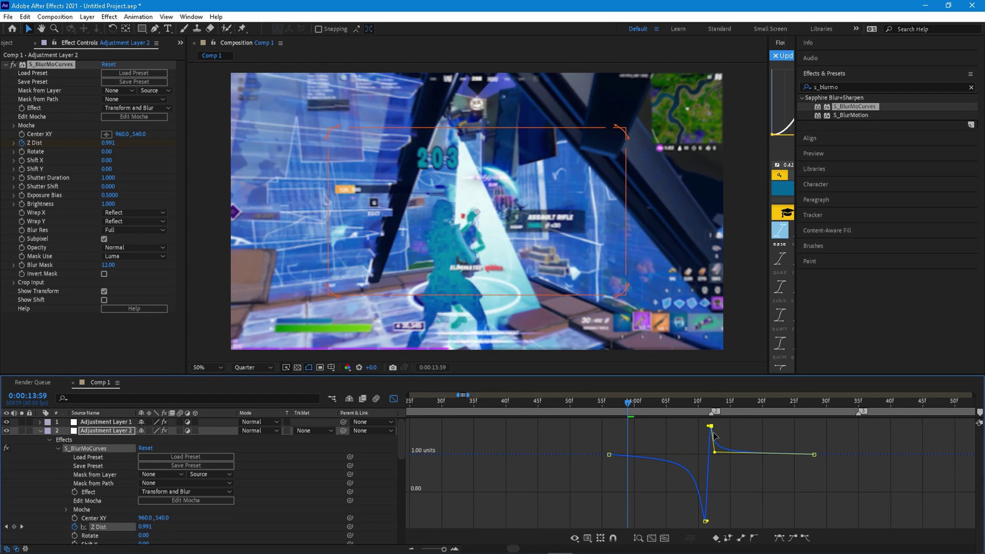
pyautogui.click(718, 451)
pyautogui.press('space')
pyautogui.click(636, 413)
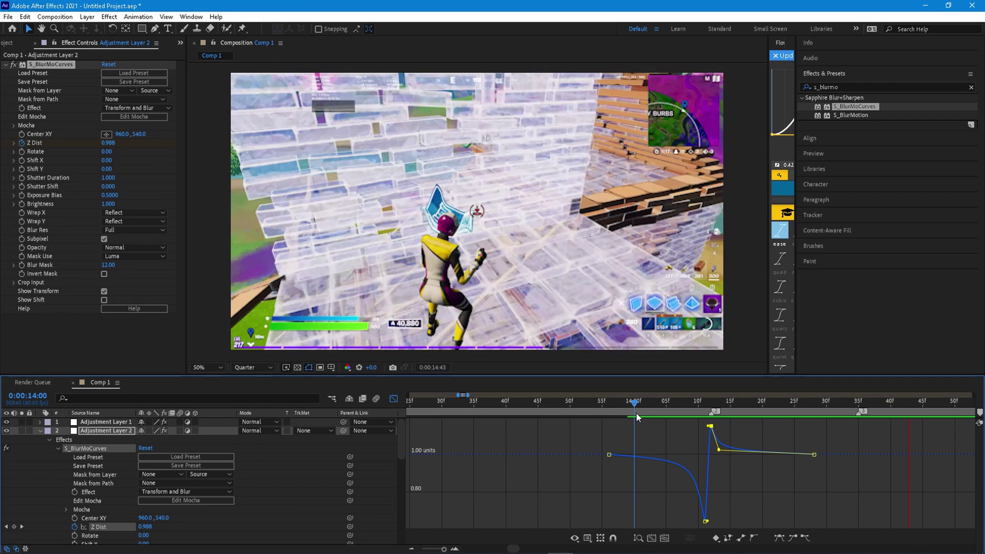
pyautogui.press('space')
# Step: Close the Graph Editor and collapse Adjustment Layer 2's effect properties to show all layers with the music waveform
pyautogui.click(394, 399)
pyautogui.press(';')
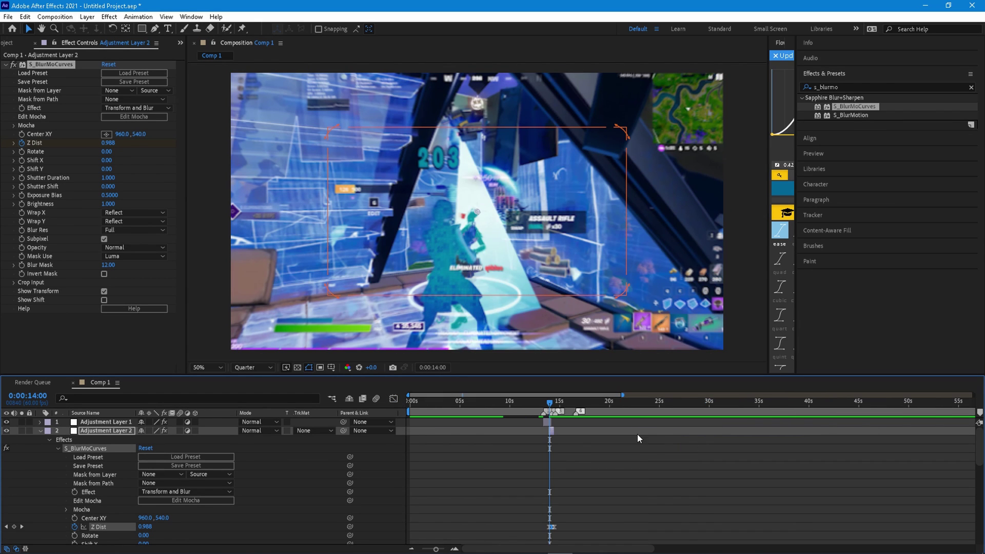
pyautogui.press('l')
pyautogui.press('l')
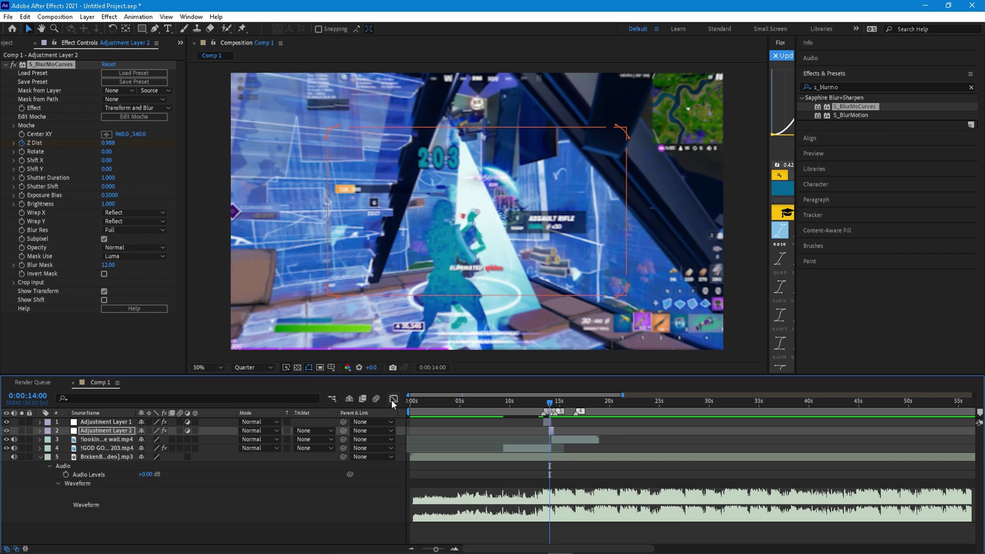
pyautogui.scroll(2, 537, 411)
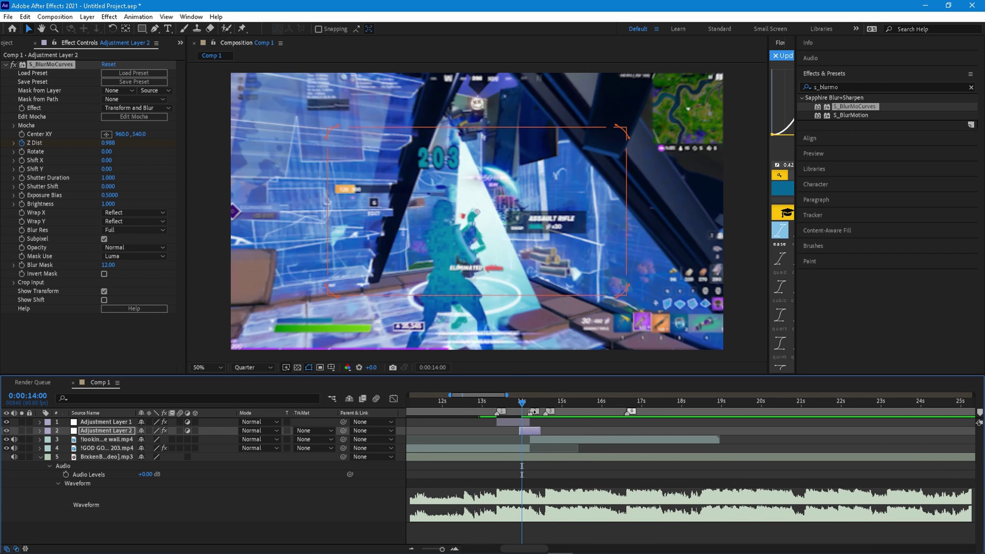
# Step: Copy Timewarp with its Speed keyframes from the GOD GOD GOD TRIPLE EDIT 203 clip to the looking at the wall clip at 0:00:16:37
pyautogui.moveTo(548, 405); pyautogui.dragTo(621, 395)
pyautogui.click(650, 441)
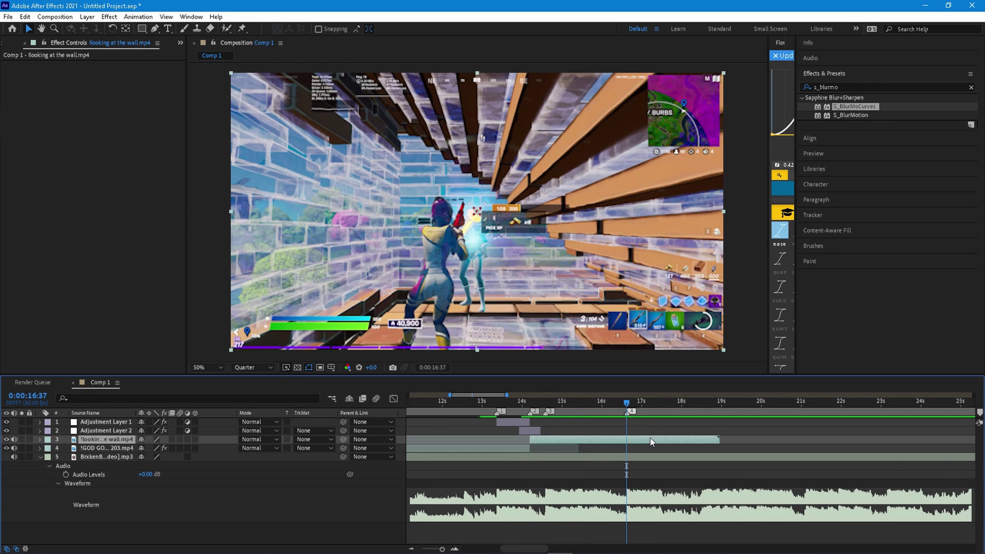
pyautogui.click(515, 447)
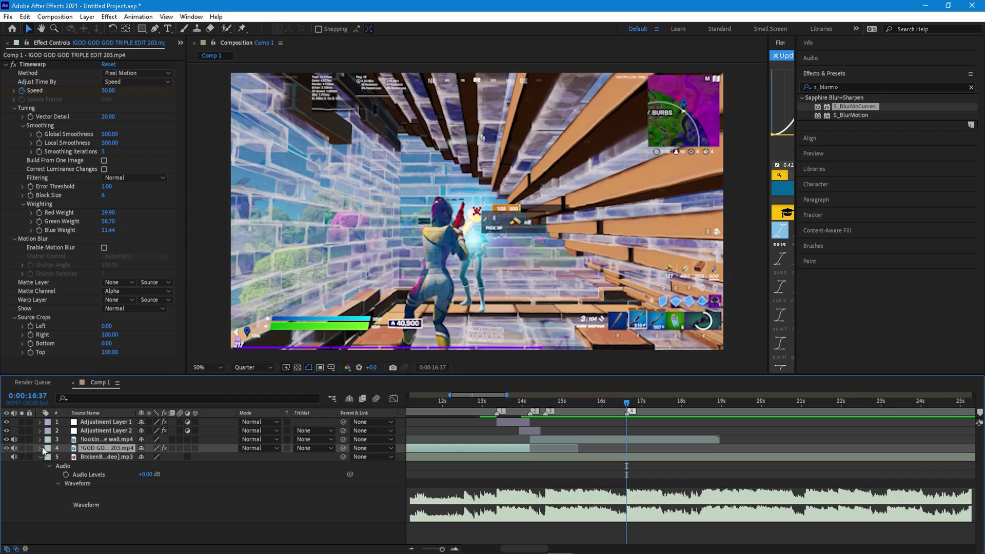
pyautogui.press('e')
pyautogui.moveTo(458, 457); pyautogui.dragTo(558, 493)
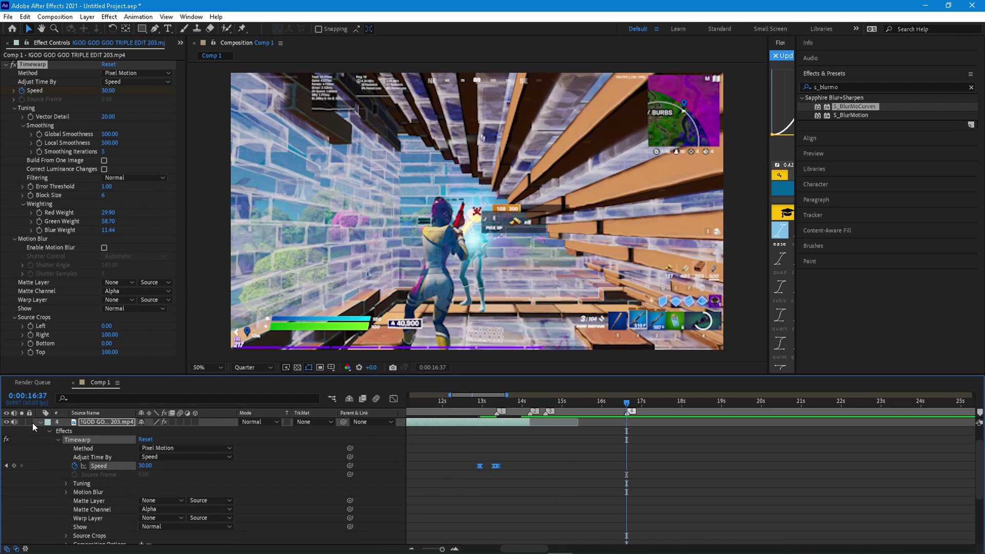
pyautogui.press('e')
pyautogui.click(621, 437)
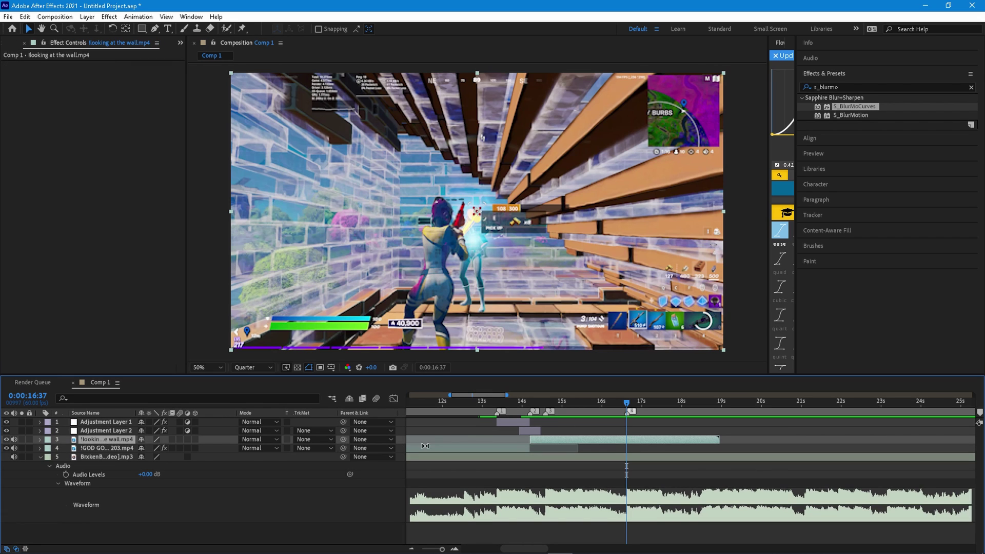
pyautogui.click(40, 439)
pyautogui.click(48, 448)
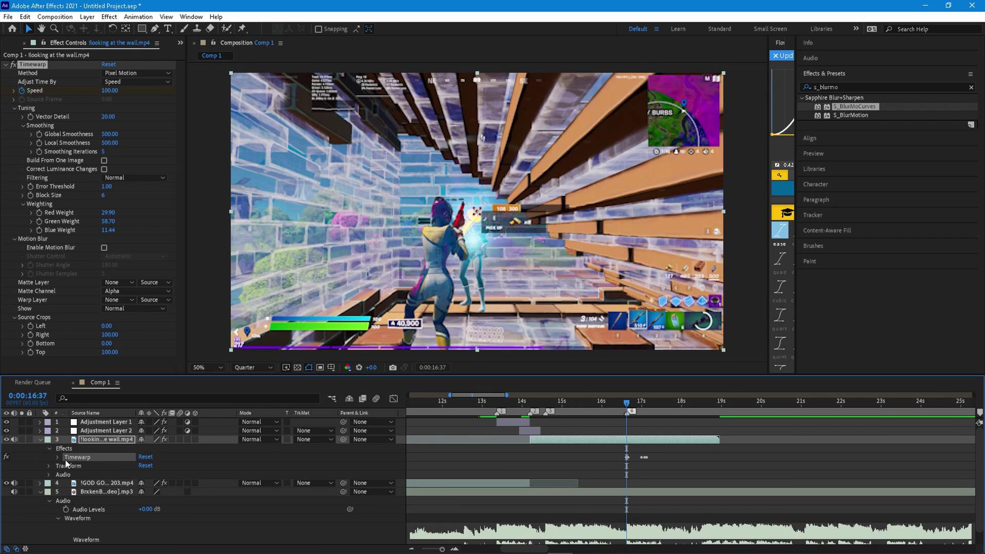
# Step: Shift the pasted Timewarp Speed keyframes earlier to bring their peak to 0:00:16:38
pyautogui.click(57, 457)
pyautogui.scroll(3, 595, 470)
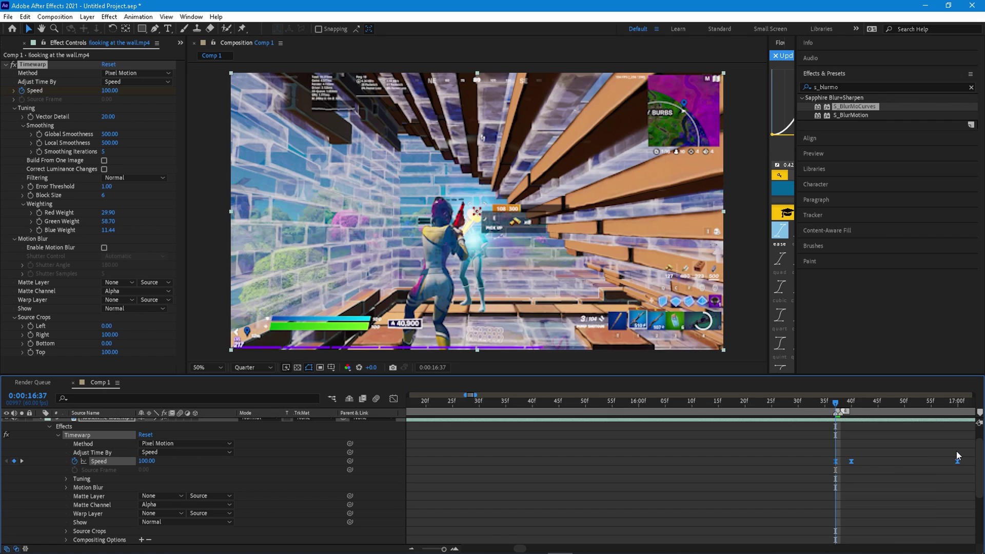
pyautogui.scroll(-5, 954, 459)
pyautogui.moveTo(953, 460); pyautogui.dragTo(936, 465)
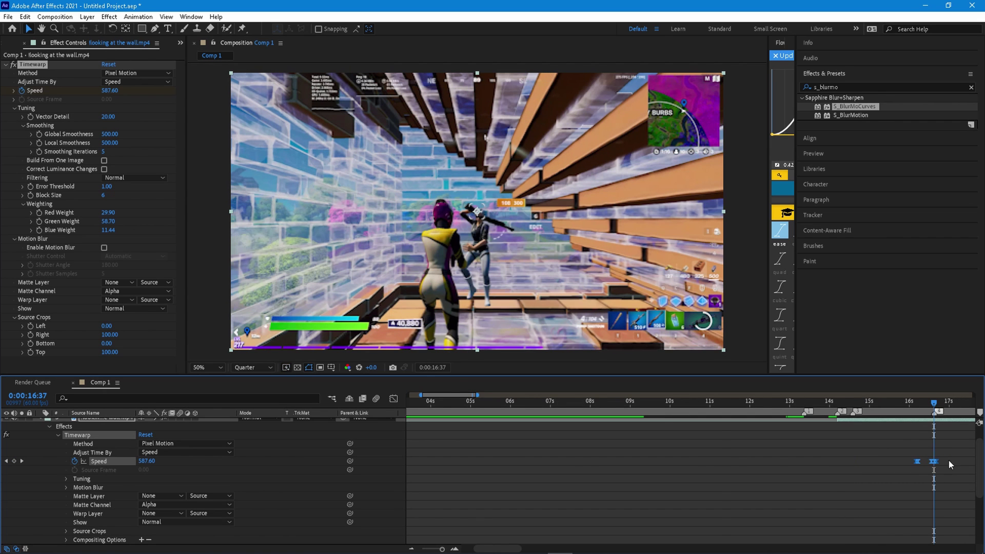
pyautogui.scroll(5, 949, 460)
pyautogui.scroll(3, 718, 416)
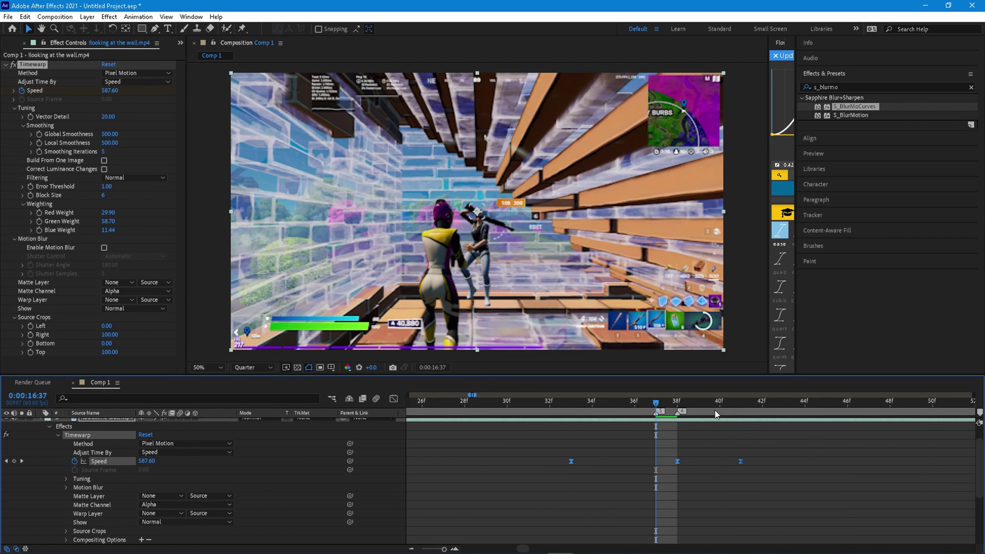
# Step: Delete the extra composition marker at 0:00:16:38 and align the 650 Speed keyframe with 0:00:16:37
pyautogui.click(675, 422)
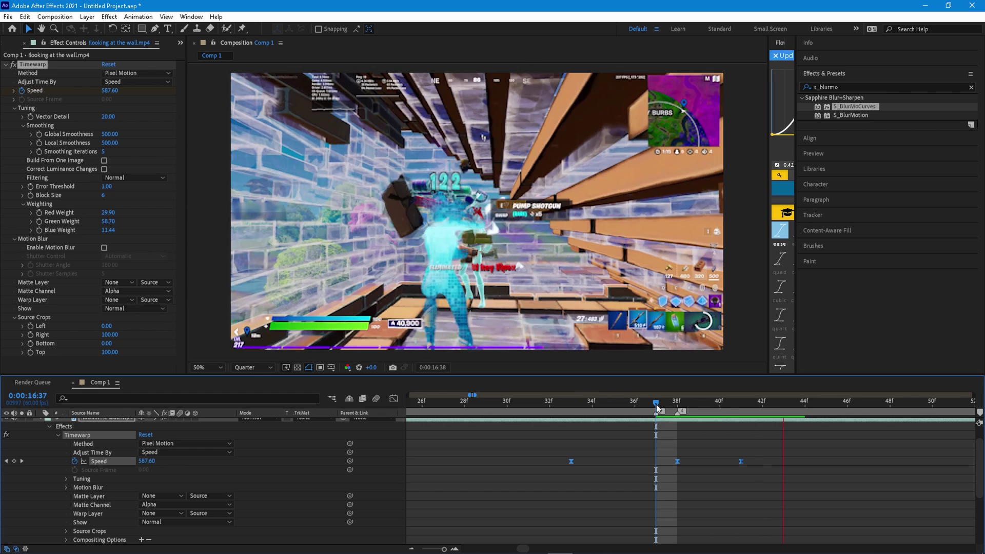
pyautogui.rightClick(681, 413)
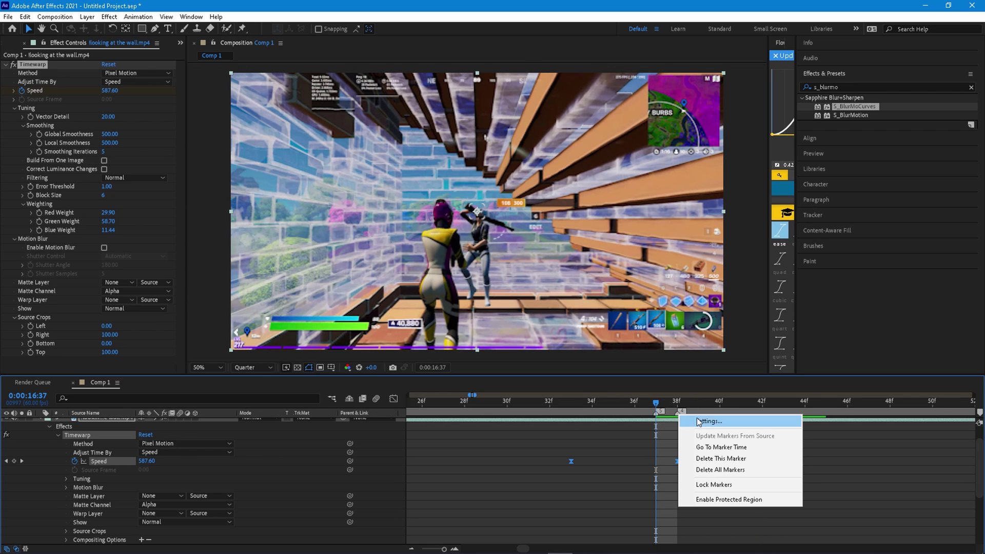
pyautogui.click(717, 461)
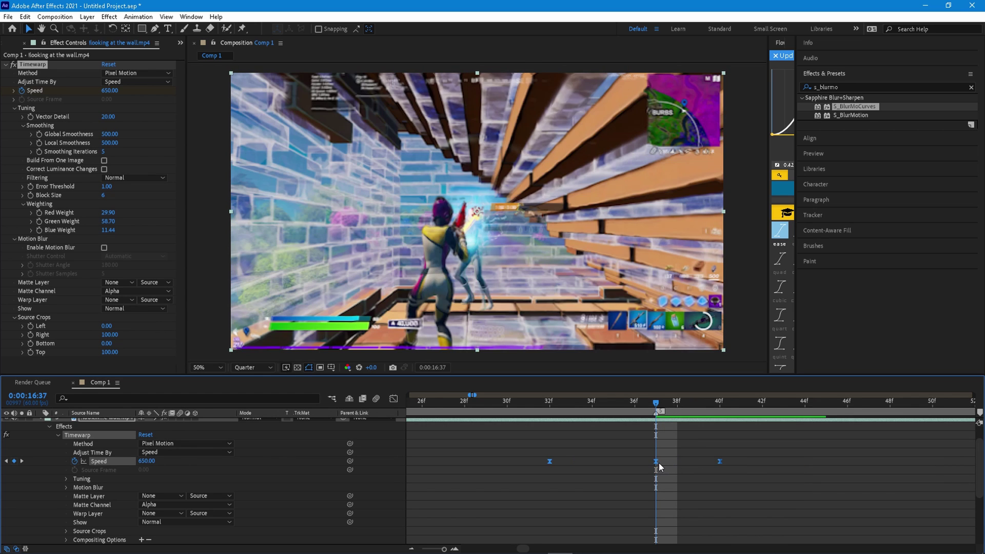
pyautogui.scroll(-5, 658, 463)
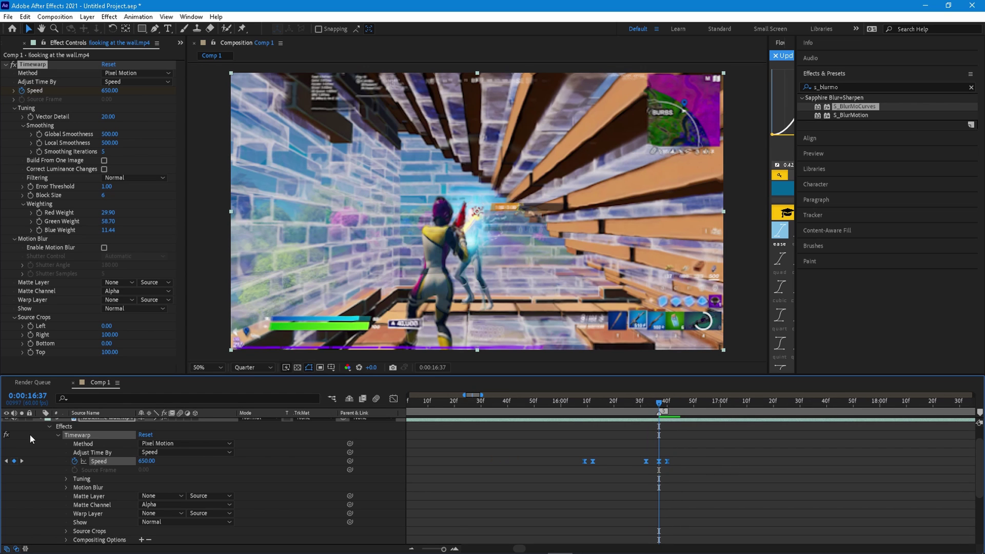
pyautogui.click(40, 420)
# Step: Preview the second clip's speed change against the music from 0:00:15:29
pyautogui.scroll(-5, 637, 416)
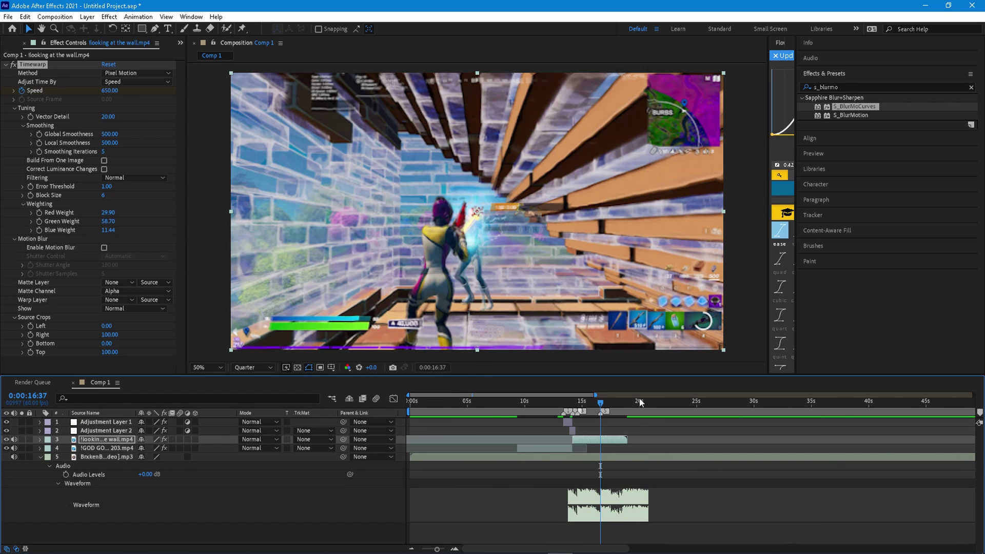
pyautogui.moveTo(583, 401); pyautogui.dragTo(587, 401)
pyautogui.press('space')
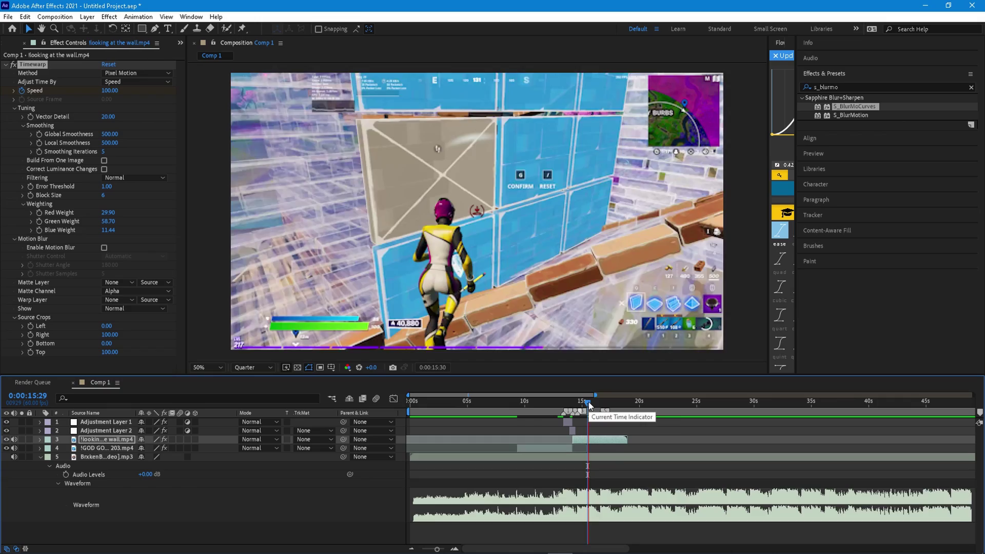
pyautogui.scroll(4, 593, 413)
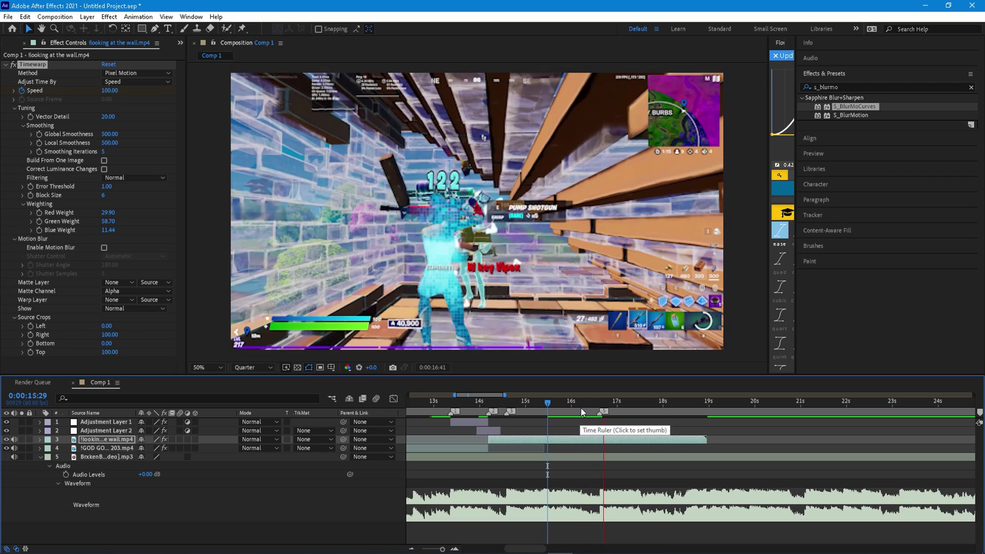
pyautogui.click(580, 408)
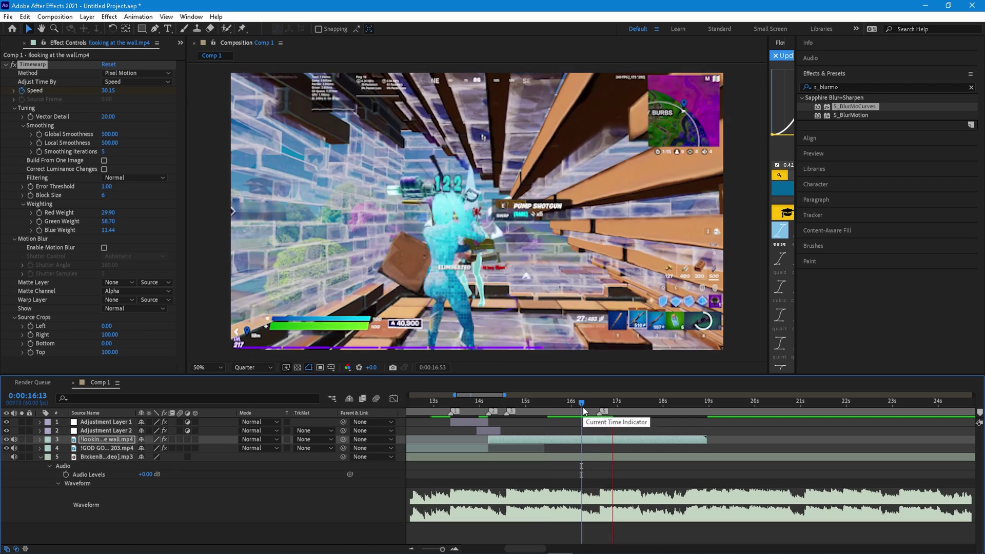
# Step: Duplicate the S_Shake adjustment layer, start the copy at 0:00:16:37, and preview the shake
pyautogui.click(600, 406)
pyautogui.click(459, 421)
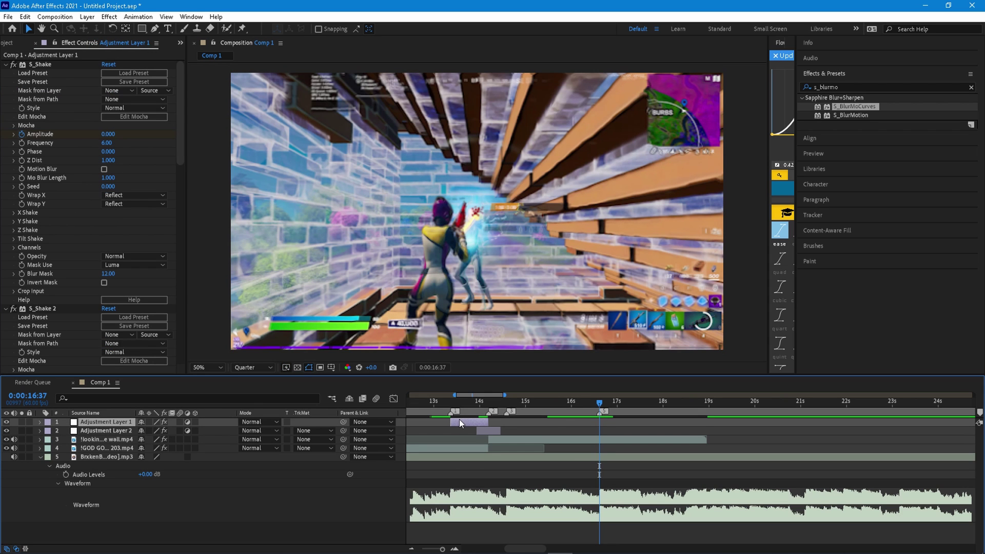
pyautogui.hotkey('ctrl', 'd')
pyautogui.moveTo(469, 421); pyautogui.dragTo(607, 421)
pyautogui.press('space')
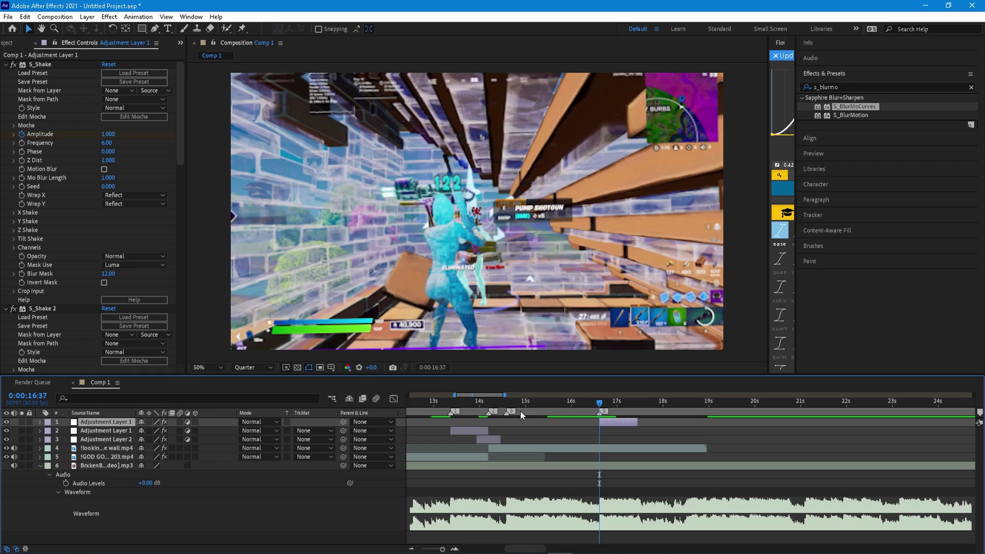
# Step: Create a new adjustment layer with the playhead at the clip cut, 0:00:14:11
pyautogui.click(488, 403)
pyautogui.rightClick(219, 422)
pyautogui.moveTo(241, 430)
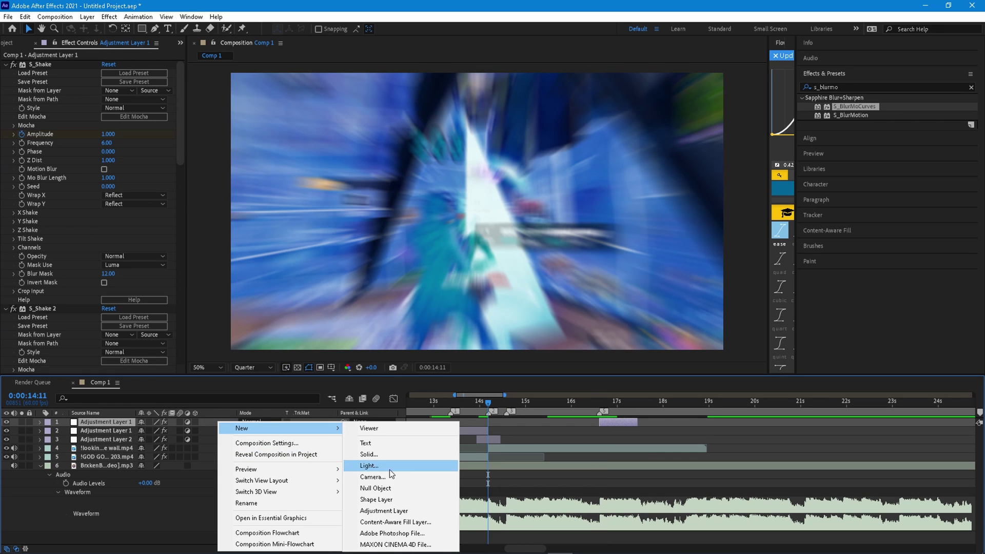
pyautogui.click(390, 510)
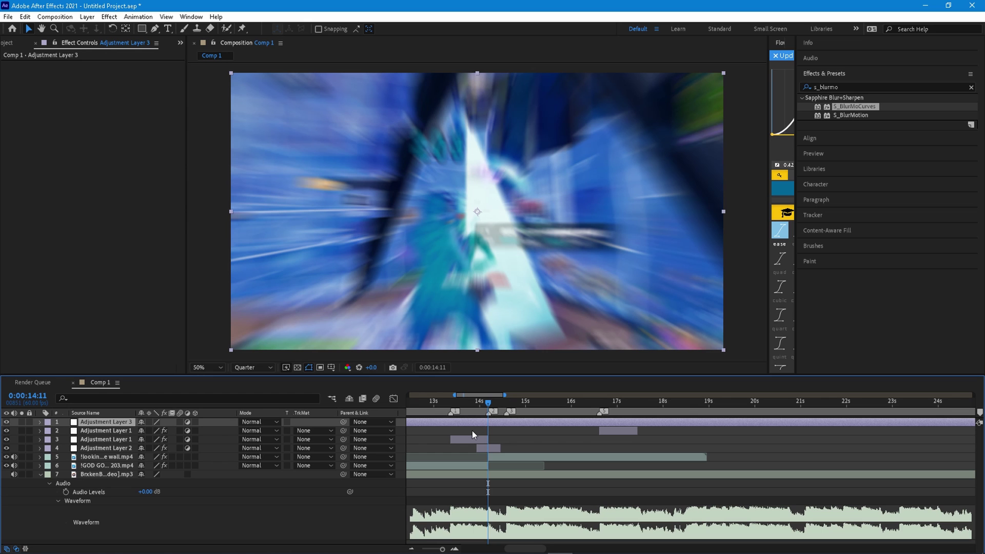
# Step: Split Adjustment Layer 3 at 0:00:14:11 and delete the part before the cut
pyautogui.hotkey('ctrl', 'shift', 'd')
pyautogui.press('Delete')
pyautogui.click(479, 425)
pyautogui.hotkey('ctrl', 'z')
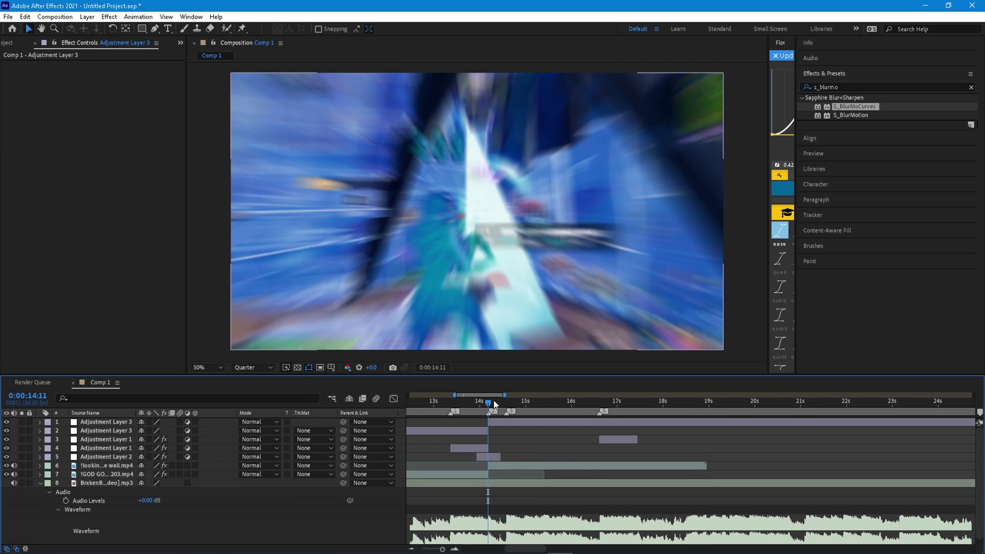
pyautogui.click(479, 429)
pyautogui.press('Delete')
# Step: Split Adjustment Layer 3 at the 0:00:14:35 beat marker and delete the part after it
pyautogui.moveTo(490, 402); pyautogui.dragTo(507, 403)
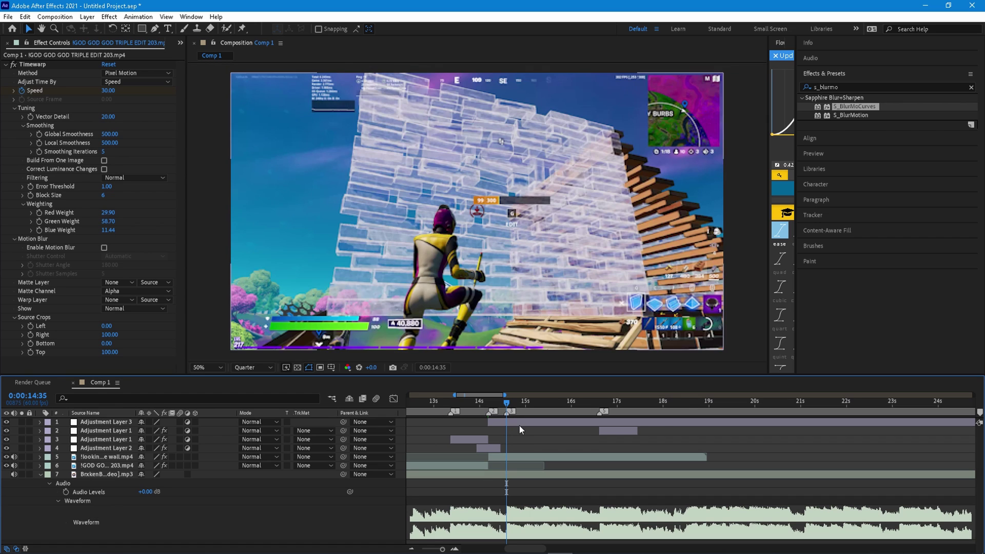
pyautogui.click(514, 422)
pyautogui.hotkey('ctrl', 'shift', 'd')
pyautogui.press('Delete')
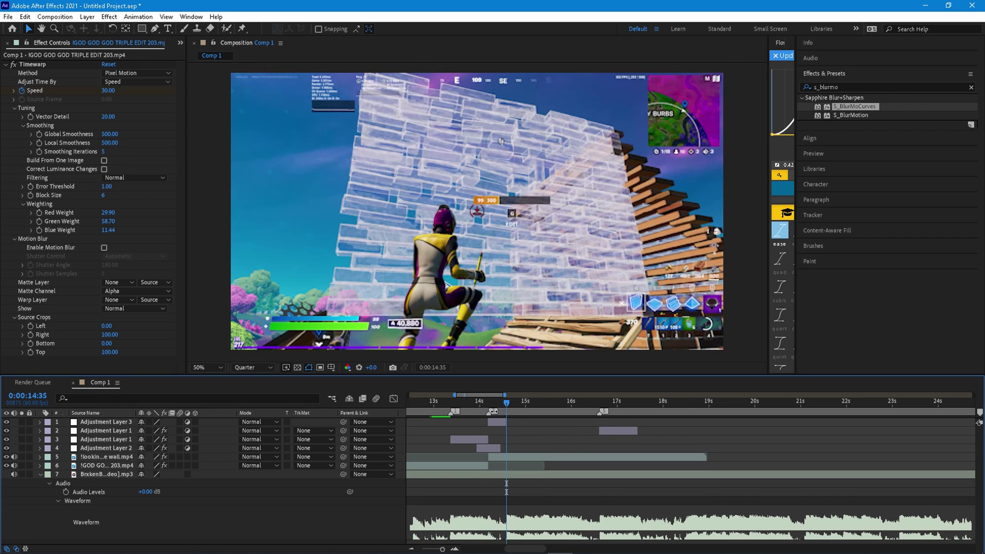
# Step: Apply the DavezImpact animation preset to Adjustment Layer 3 with the playhead at 0:00:14:11
pyautogui.moveTo(501, 403); pyautogui.dragTo(490, 405)
pyautogui.doubleClick(497, 422)
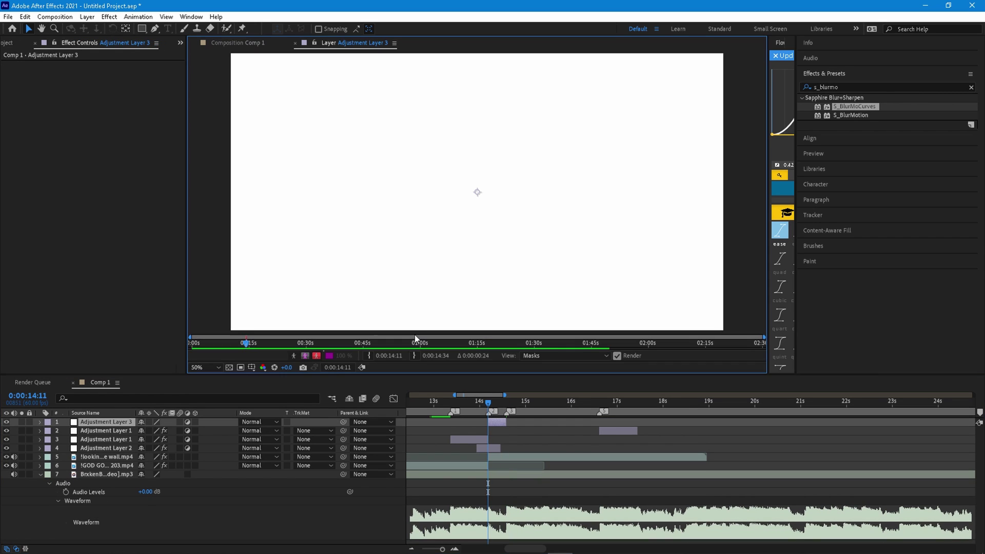
pyautogui.click(148, 17)
pyautogui.click(171, 38)
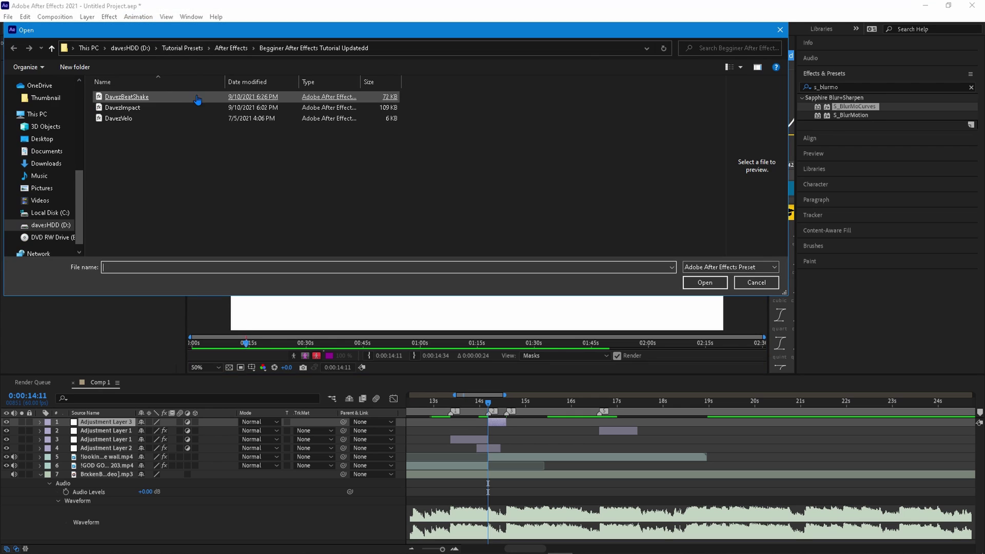
pyautogui.doubleClick(186, 114)
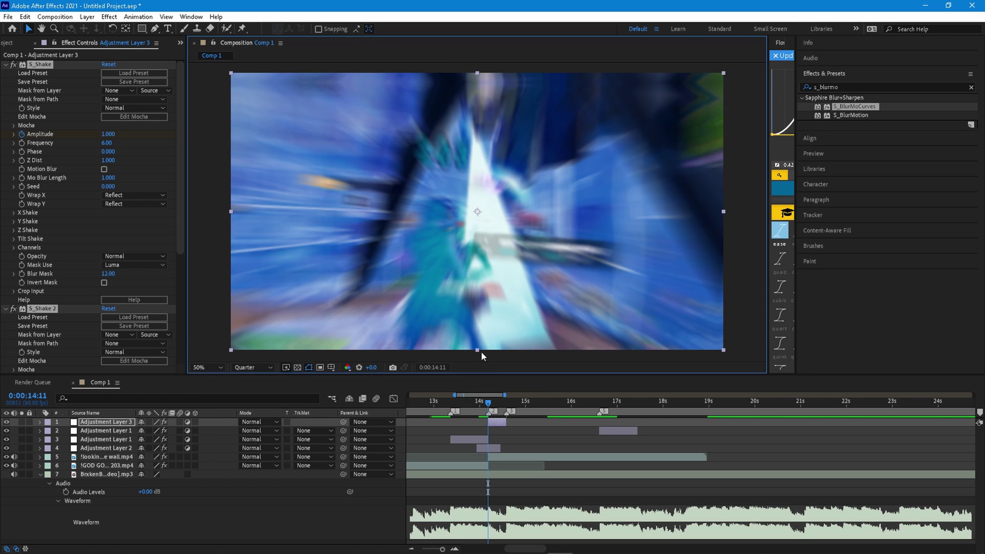
# Step: Preview the impact, then duplicate Adjustment Layer 3 and start the copy at the 0:00:14:35 beat marker
pyautogui.click(489, 403)
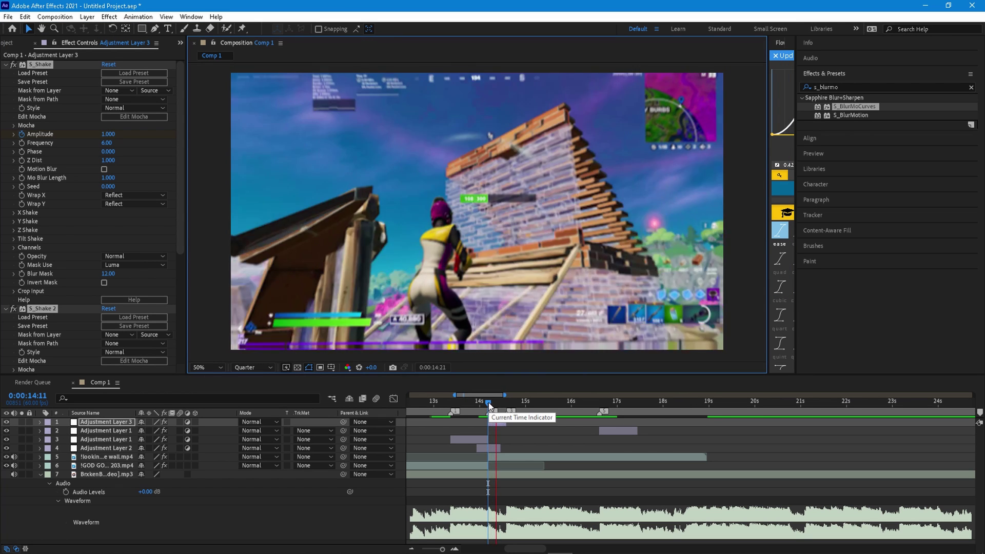
pyautogui.click(494, 402)
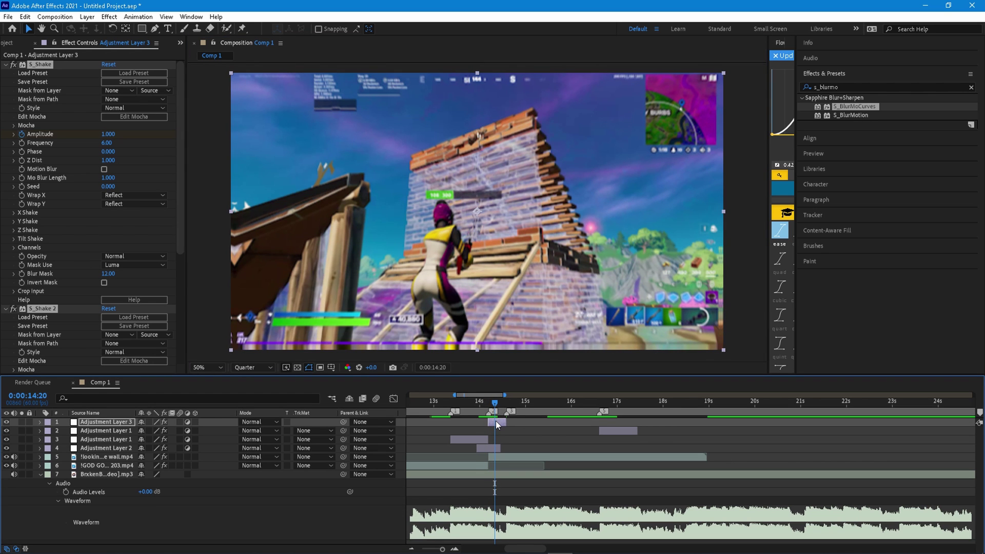
pyautogui.hotkey('ctrl', 'd')
pyautogui.moveTo(496, 422); pyautogui.dragTo(516, 421)
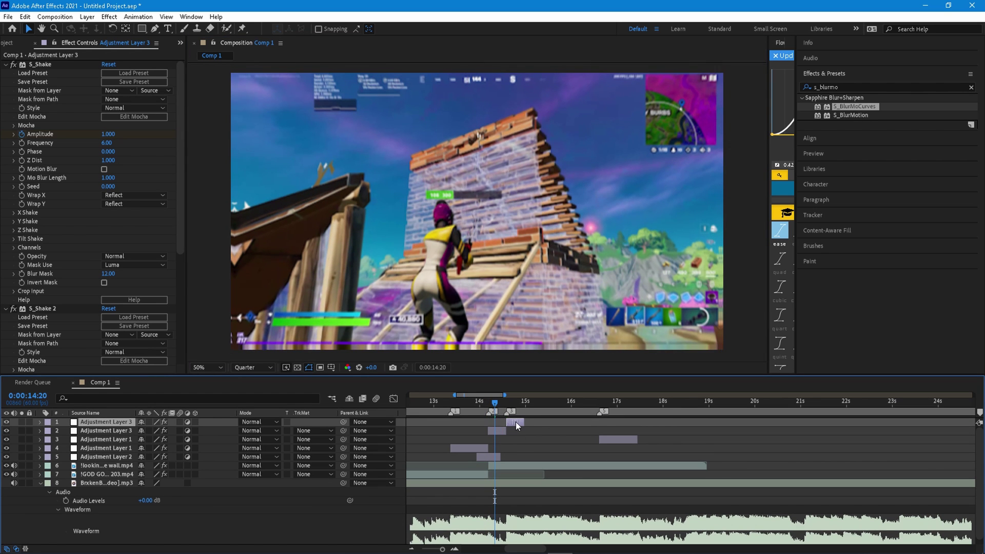
# Step: Preview the edit with both impact layers from 0:00:13:05 and again from 0:00:14:09
pyautogui.click(441, 404)
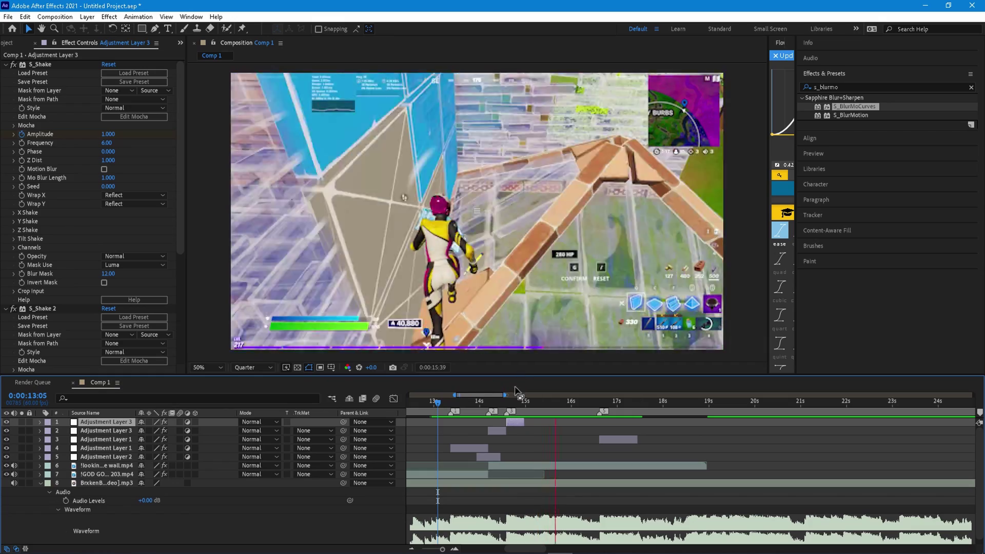
pyautogui.click(487, 402)
pyautogui.press('space')
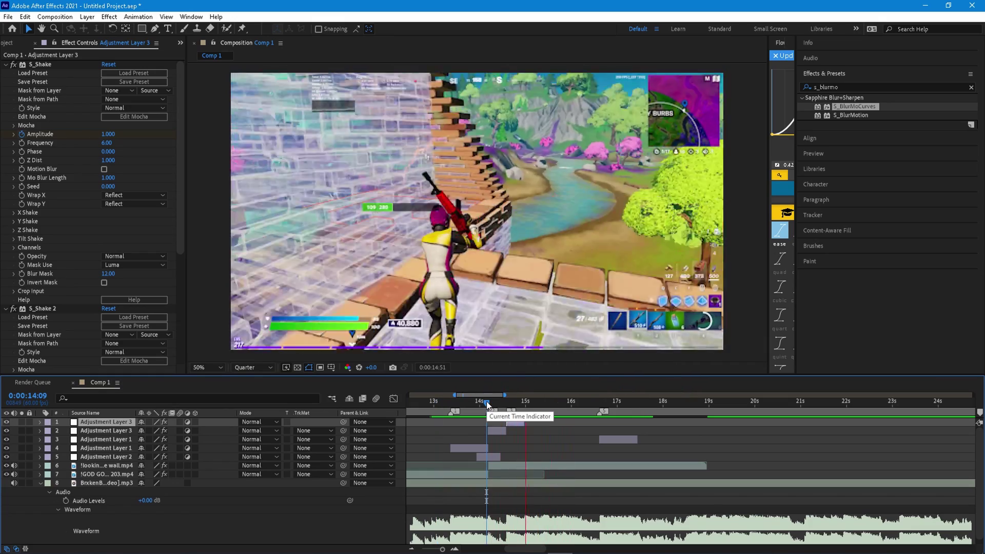
# Step: Move the impact layer from the clip cut to start at the 0:00:15:24 beat and place a composition marker there
pyautogui.moveTo(486, 401); pyautogui.dragTo(552, 430)
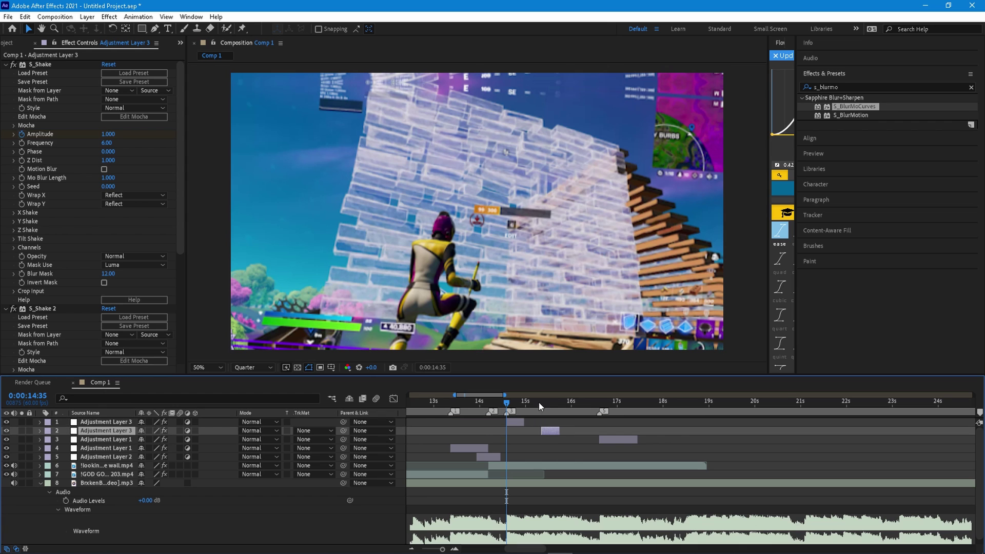
pyautogui.press('space')
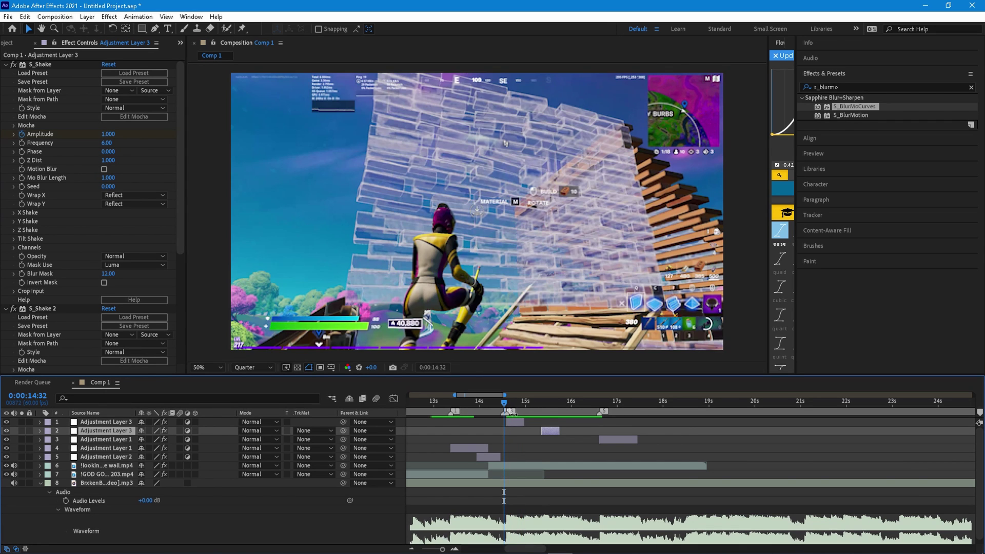
pyautogui.moveTo(541, 401); pyautogui.dragTo(544, 401)
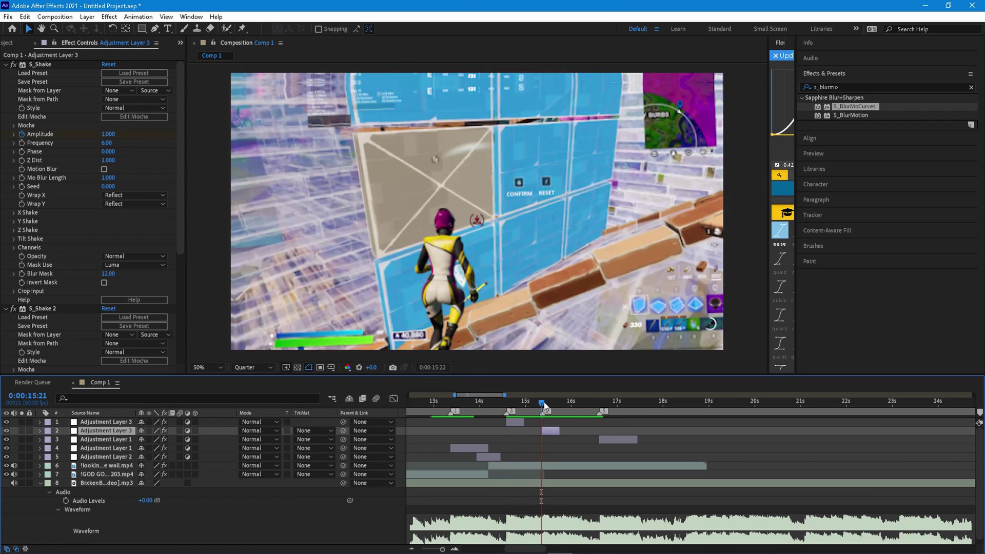
pyautogui.click(979, 412)
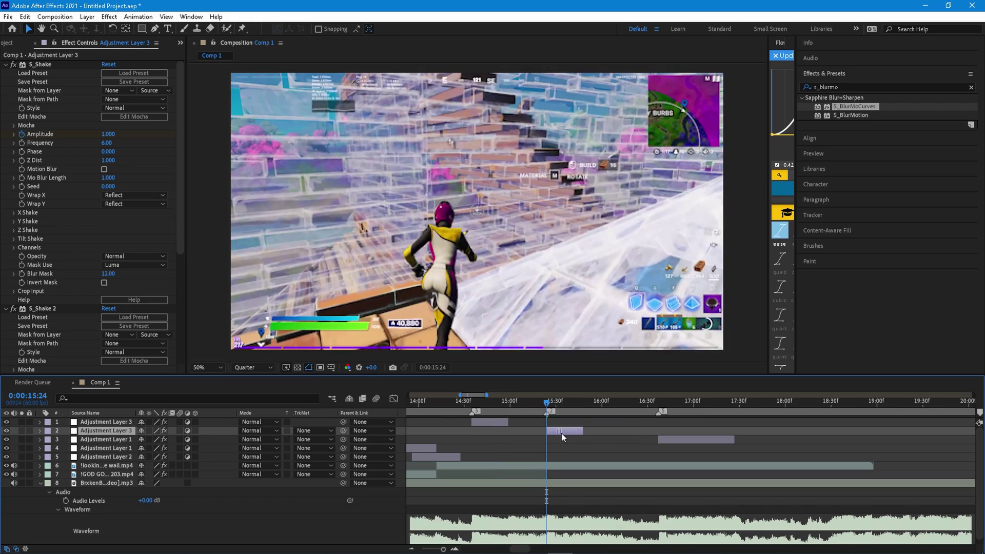
# Step: Preview the repositioned impact layers from 0:00:14:28 and show the whole composition in the timeline
pyautogui.click(460, 401)
pyautogui.press('space')
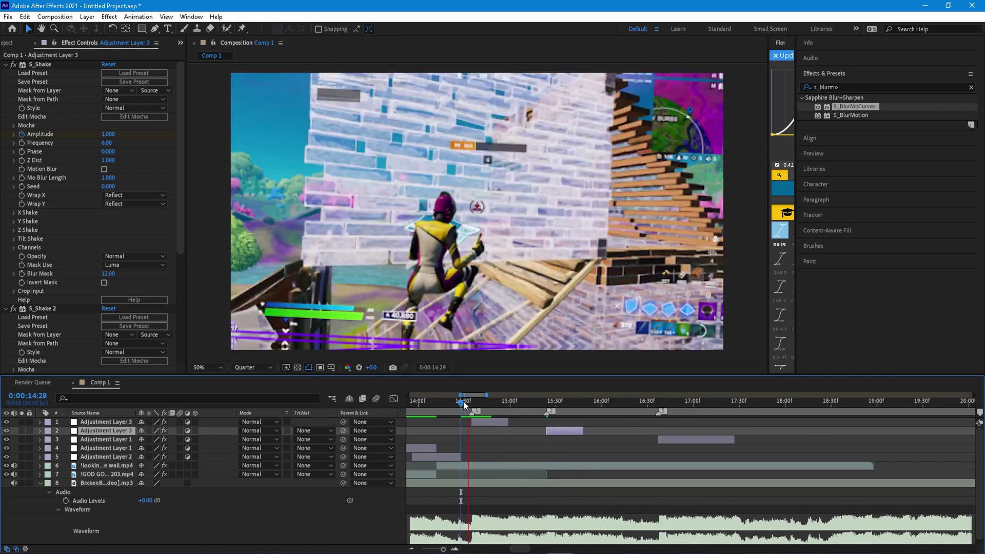
pyautogui.press('-')
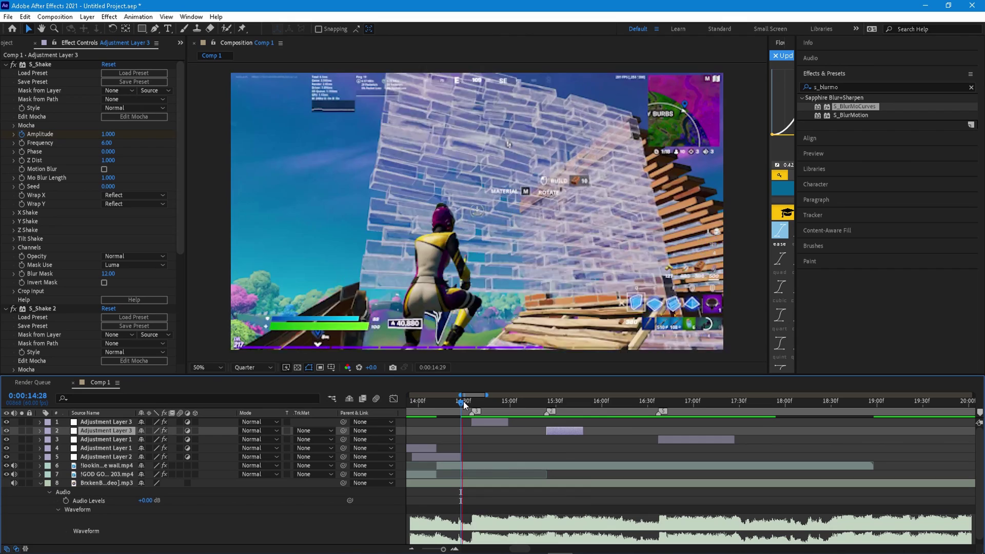
pyautogui.hscroll(-5, 460, 429)
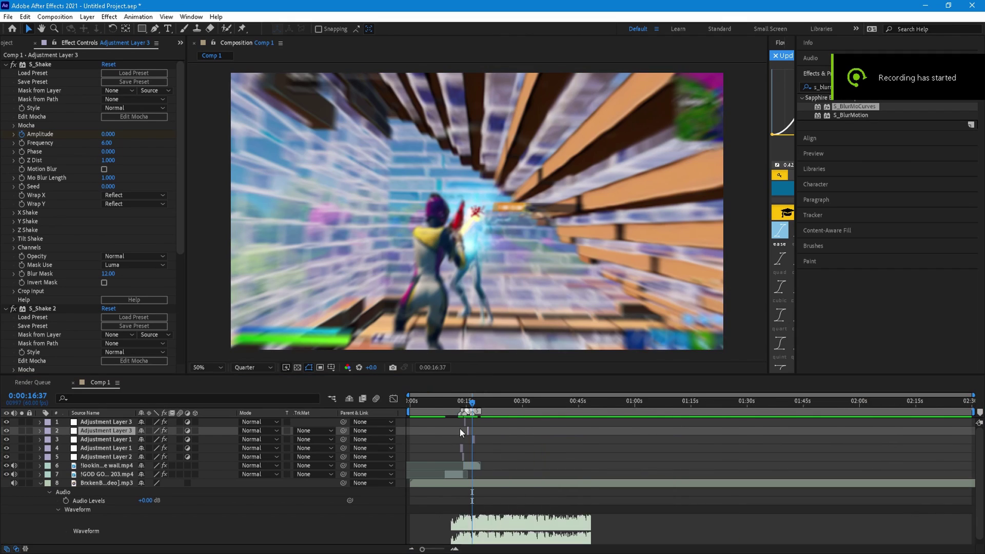
# Step: Switch to File Explorer and browse the folders on davesHDD (D:) for the sound effects location
pyautogui.press('super')
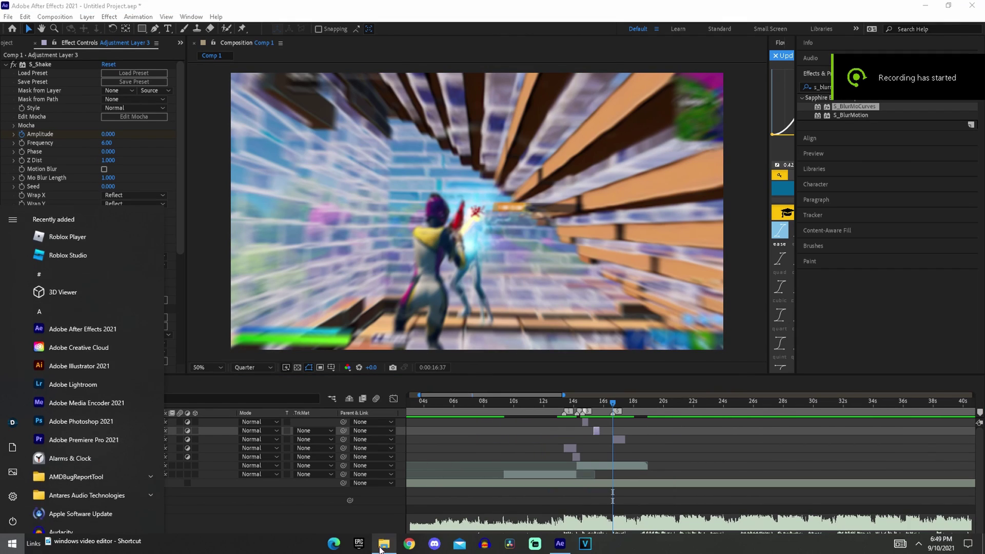
pyautogui.click(382, 543)
pyautogui.scroll(-5, 242, 256)
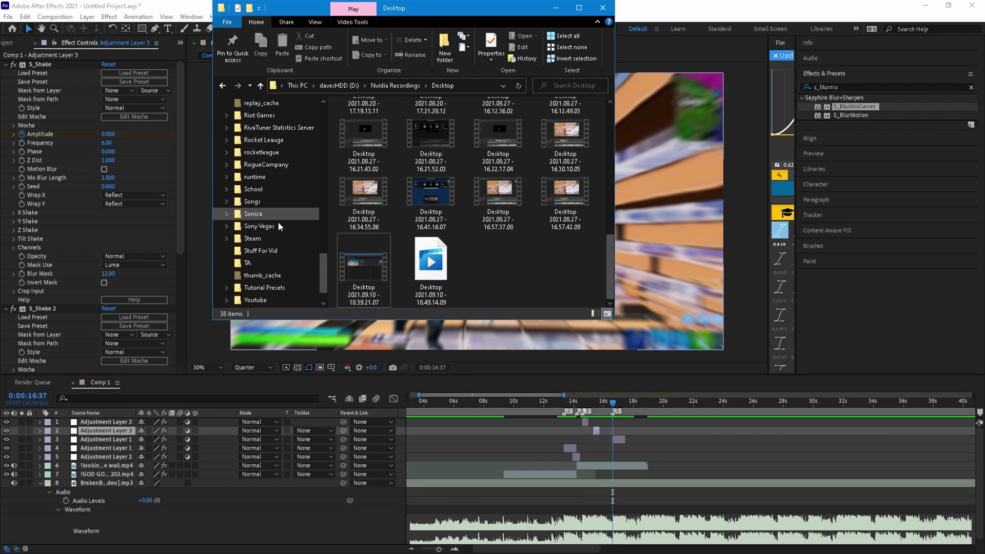
pyautogui.scroll(6, 285, 150)
pyautogui.moveTo(323, 233); pyautogui.dragTo(328, 211)
pyautogui.scroll(6, 281, 159)
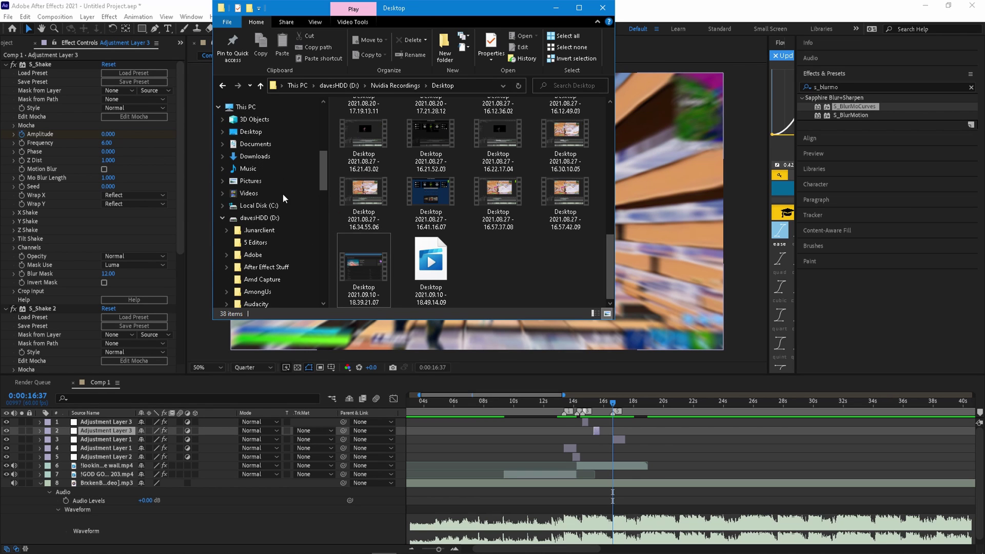
pyautogui.moveTo(324, 168); pyautogui.dragTo(328, 199)
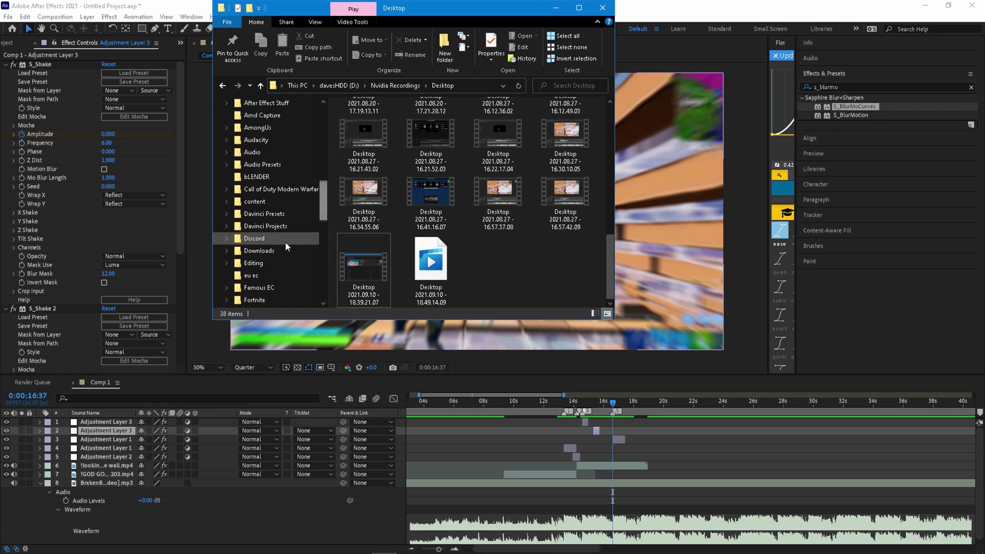
# Step: Return to After Effects, place the playhead at 0:00:15:44, and switch back to File Explorer
pyautogui.click(537, 398)
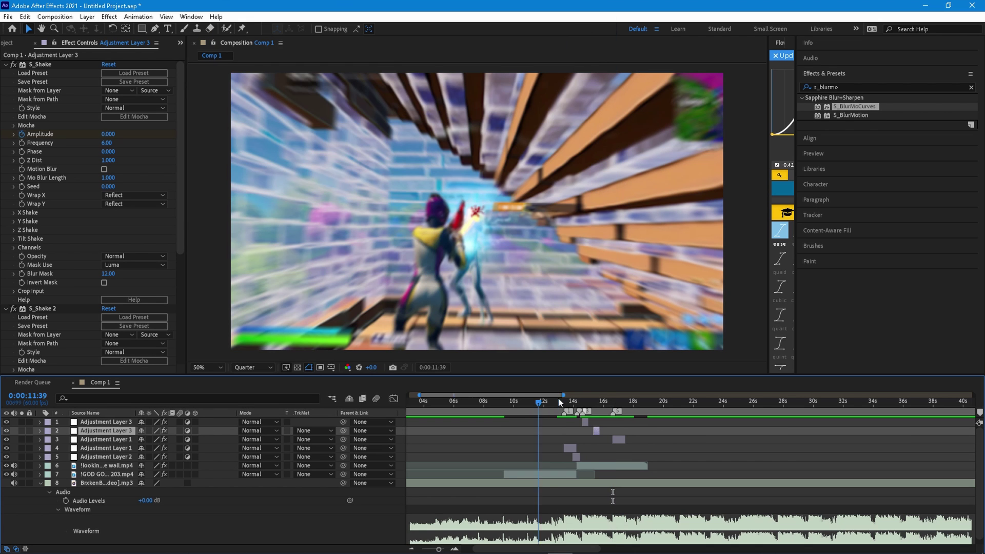
pyautogui.click(559, 398)
pyautogui.moveTo(559, 399); pyautogui.dragTo(601, 404)
pyautogui.hotkey('alt', 'Tab')
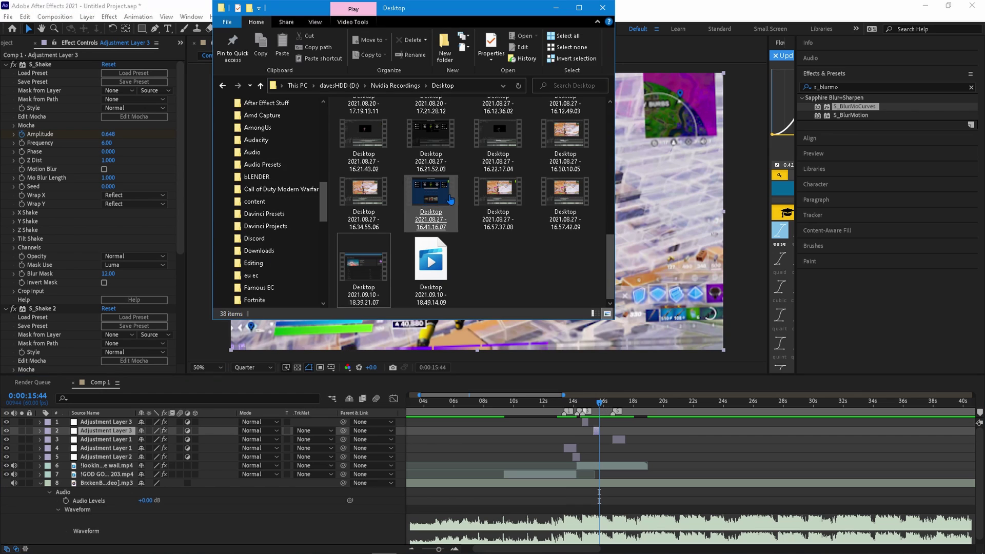
# Step: Open the GOD SFX folder inside Editing > Sound Effects on davesHDD (D:)
pyautogui.click(285, 165)
pyautogui.click(278, 262)
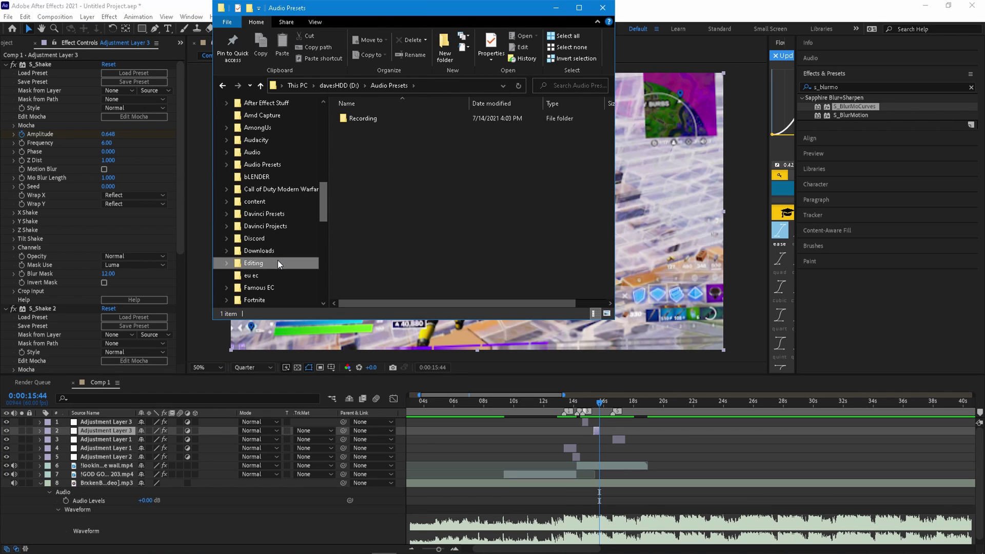
pyautogui.doubleClick(404, 156)
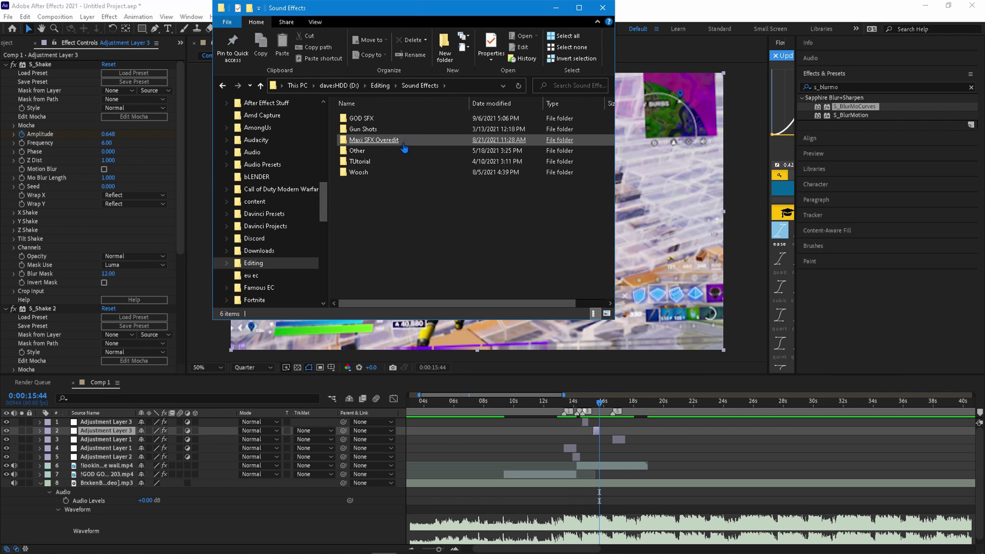
pyautogui.doubleClick(405, 119)
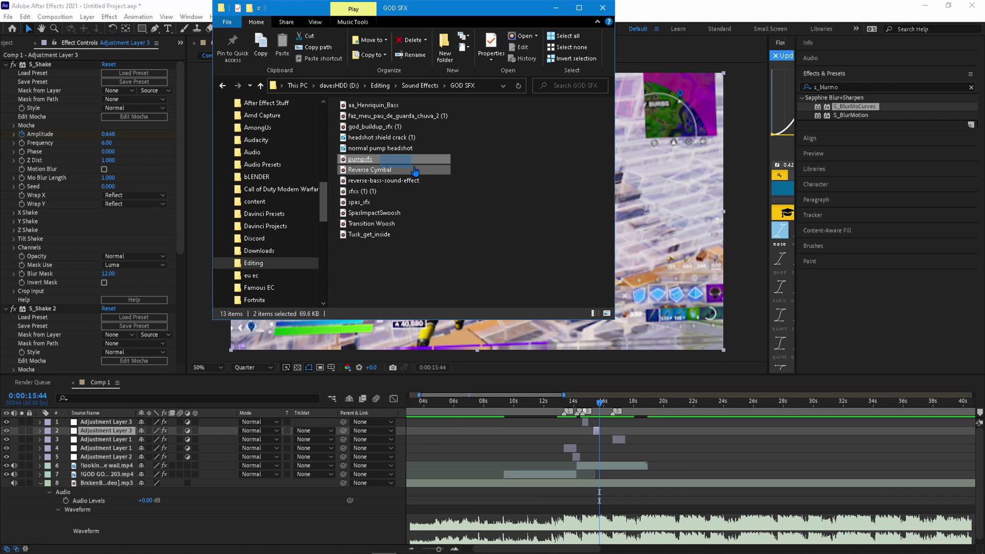
# Step: Listen to the pumpsfx sound effect and add it to Comp 1 as a new layer
pyautogui.click(432, 164)
pyautogui.hotkey('alt', 'F4')
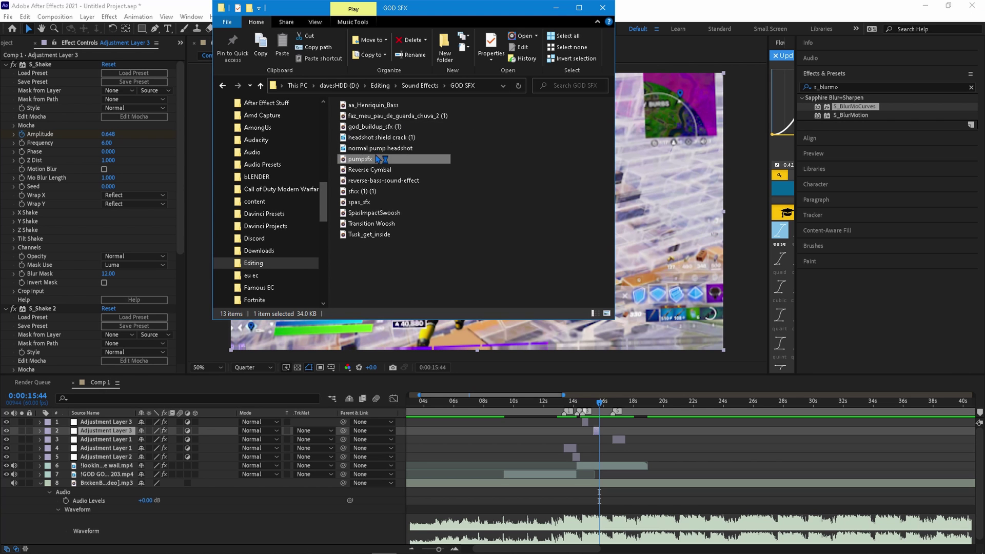
pyautogui.moveTo(384, 159); pyautogui.dragTo(643, 459)
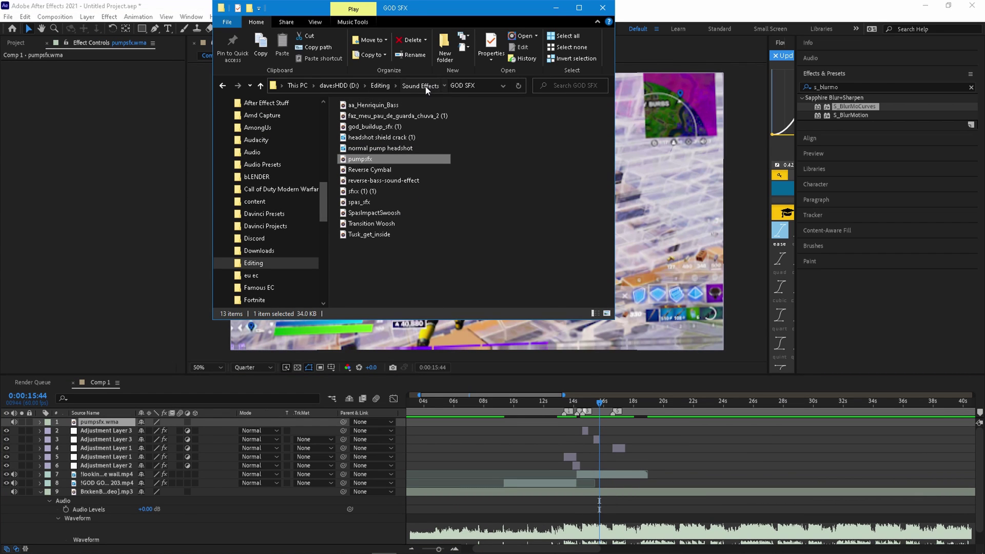
# Step: Reopen the GOD SFX folder and audition the spas_sfx and pumpsfx sound effects
pyautogui.click(431, 86)
pyautogui.doubleClick(382, 121)
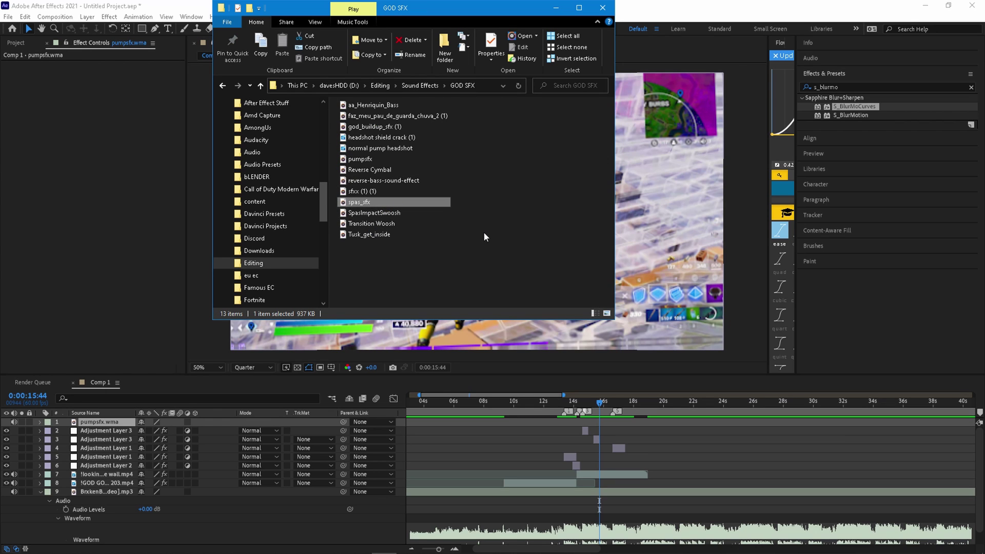
pyautogui.doubleClick(409, 161)
pyautogui.click(972, 5)
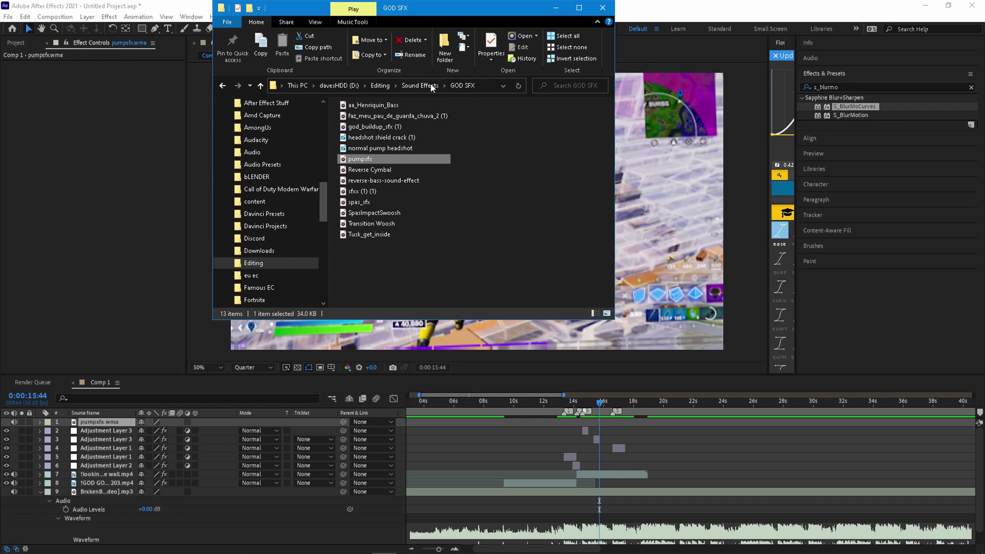
# Step: Play the normal pump headshot sound effect and add it to Comp 1 as a new layer
pyautogui.moveTo(424, 149); pyautogui.dragTo(432, 175)
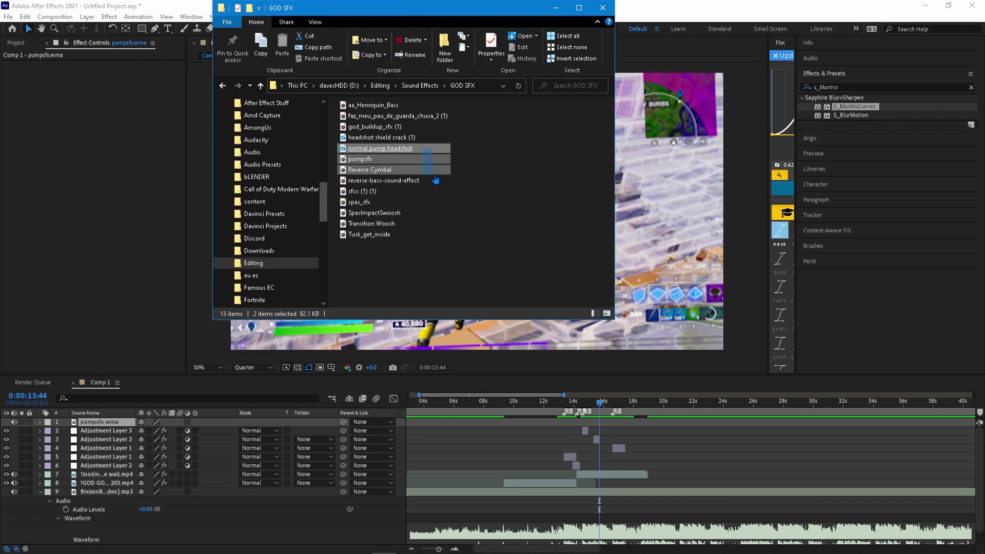
pyautogui.doubleClick(445, 151)
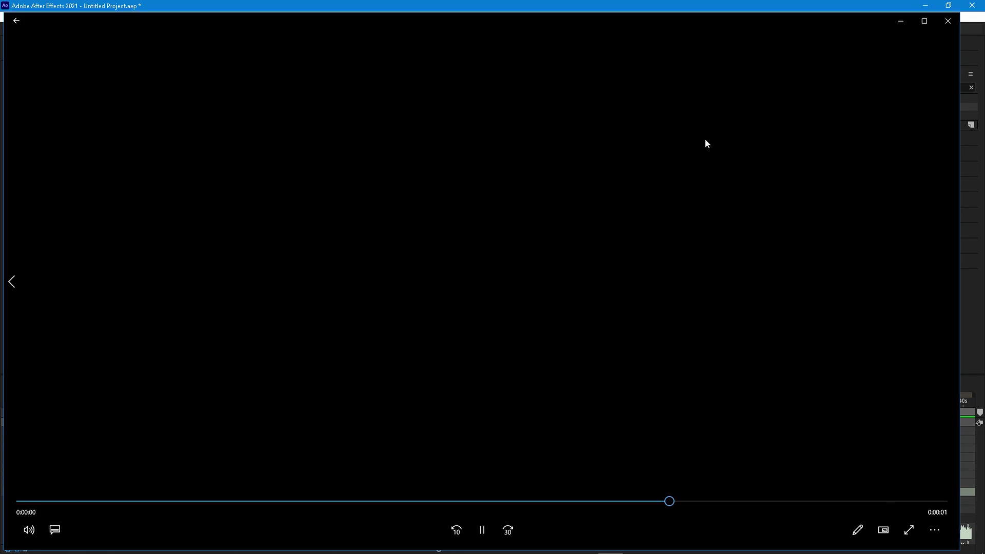
pyautogui.click(948, 21)
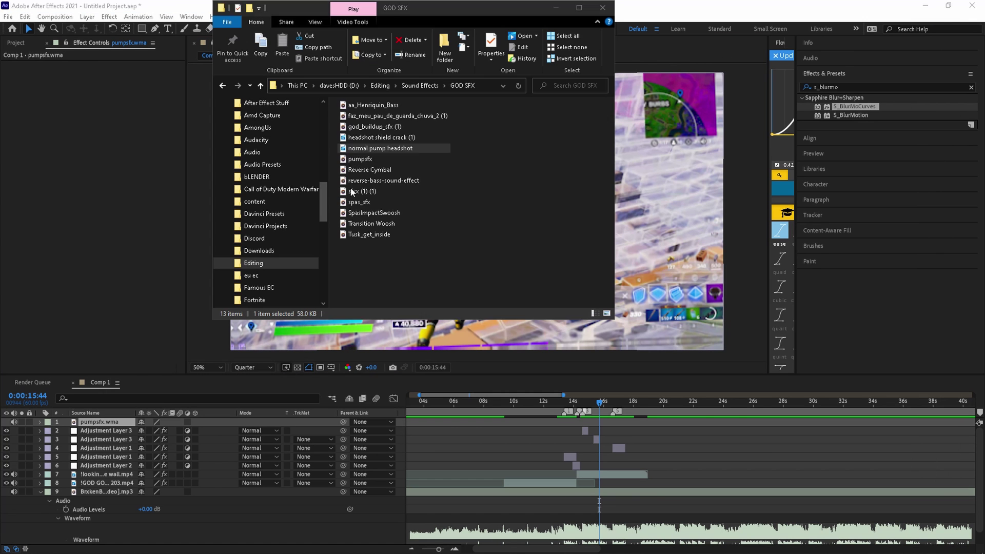
pyautogui.moveTo(372, 154); pyautogui.dragTo(605, 437)
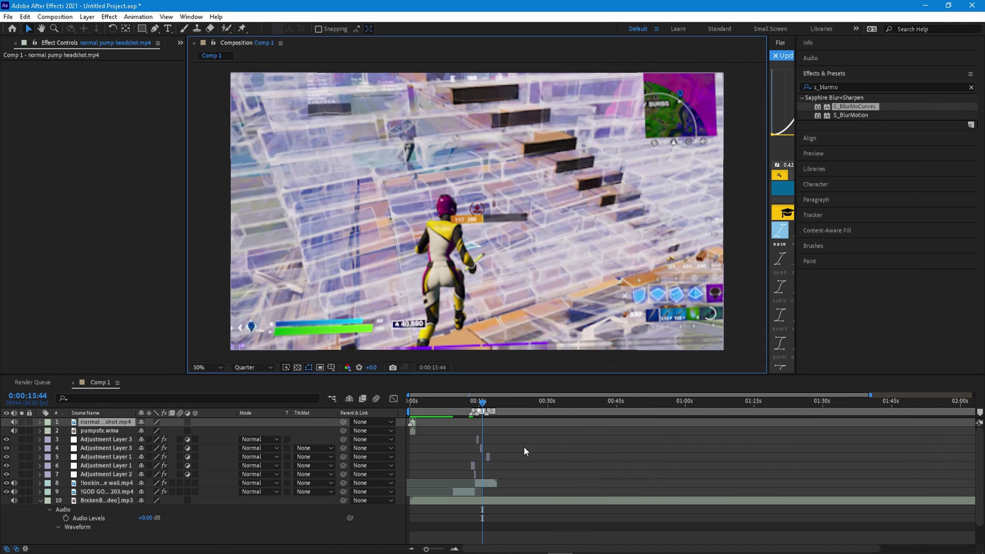
# Step: Lower the audio level of the !GOD GOD GOD TRIPLE EDIT 203.mp4 clip to -8 dB
pyautogui.scroll(5, 416, 453)
pyautogui.click(515, 405)
pyautogui.click(125, 490)
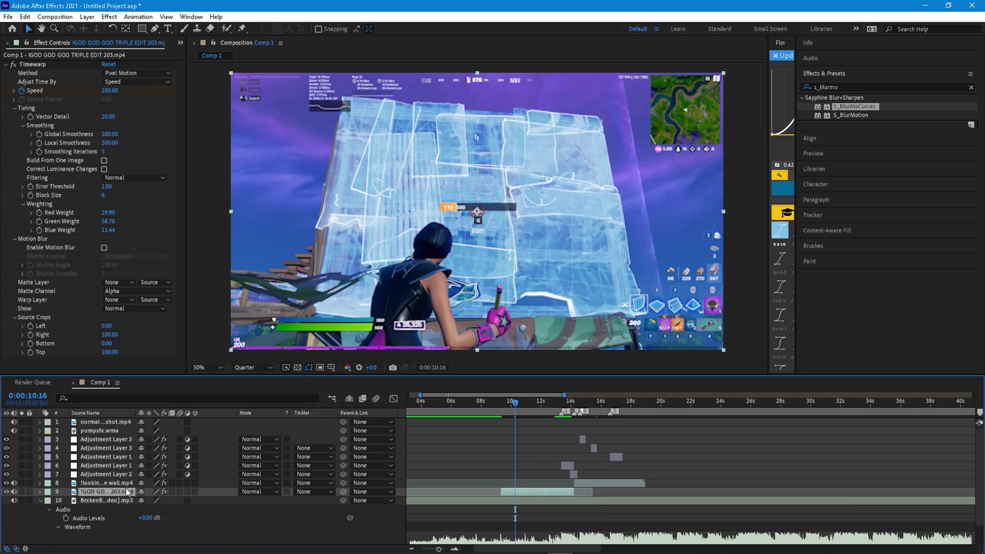
pyautogui.press('e')
pyautogui.click(60, 440)
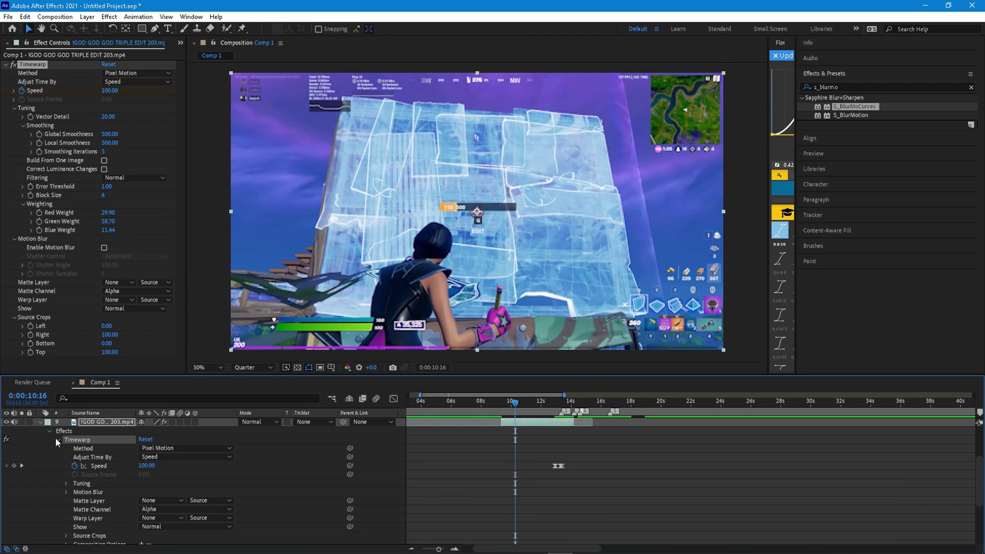
pyautogui.click(55, 438)
pyautogui.click(56, 439)
pyautogui.click(50, 470)
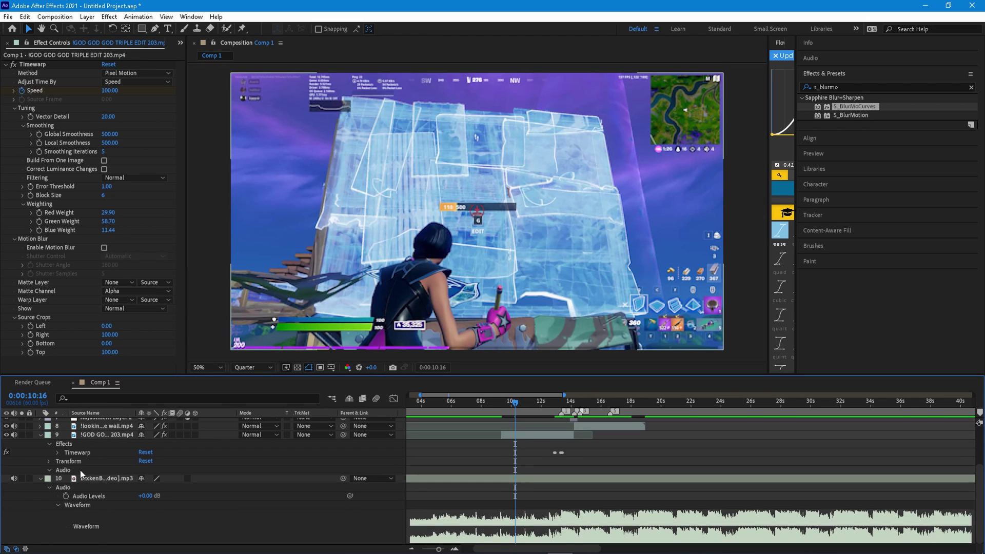
pyautogui.write('-8')
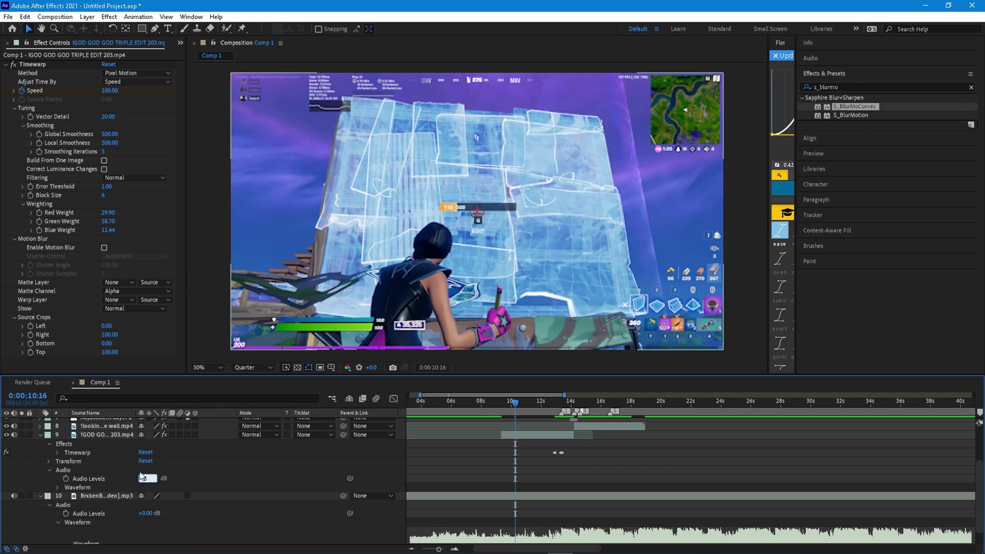
pyautogui.press('Return')
pyautogui.click(41, 435)
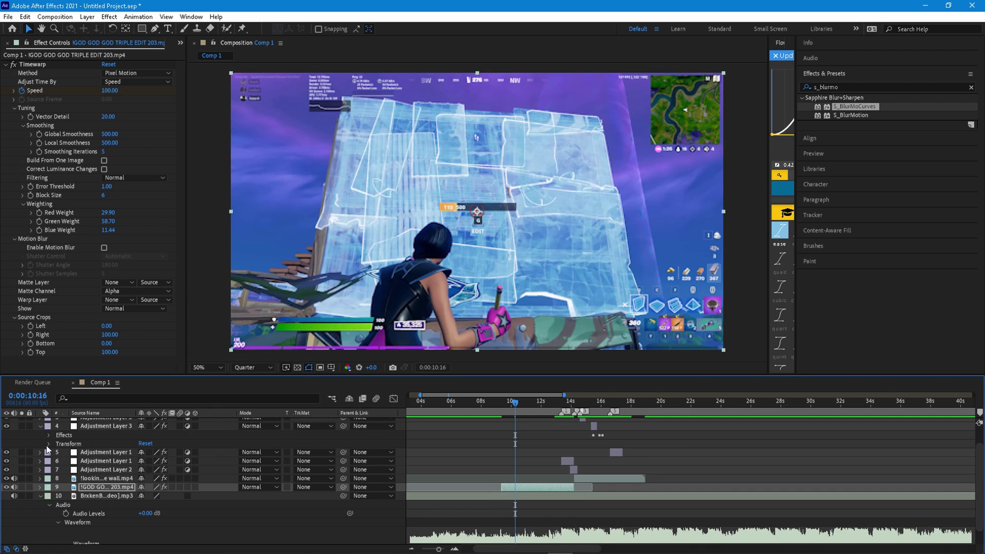
# Step: Set the audio level of the !looking at the wall.mp4 clip to -8 dB
pyautogui.click(40, 478)
pyautogui.click(57, 440)
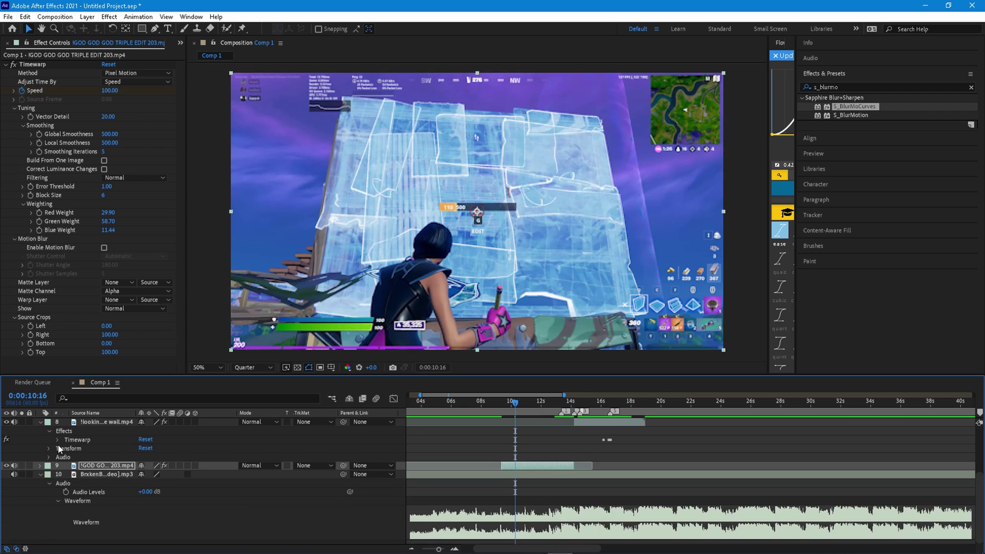
pyautogui.scroll(1, 124, 466)
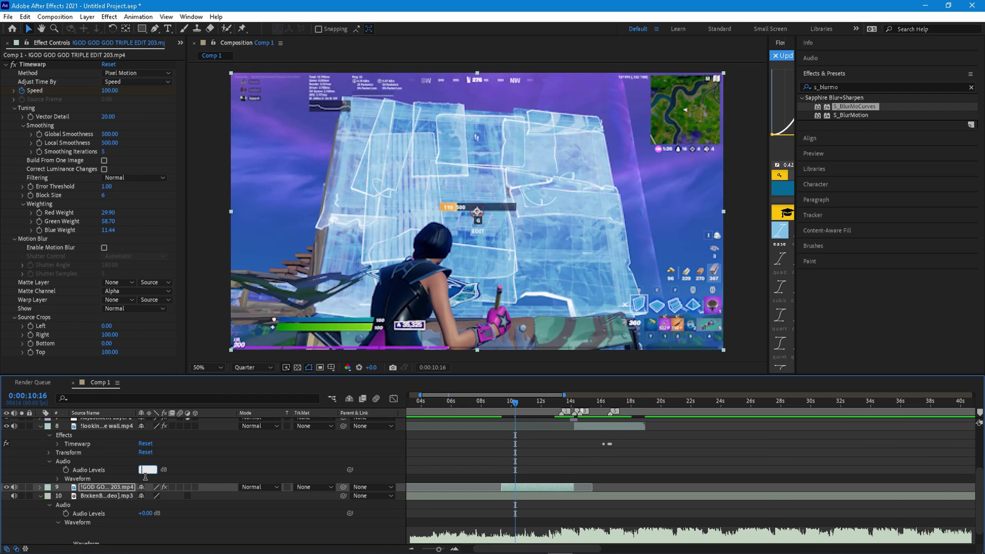
pyautogui.write('-8')
pyautogui.press('Return')
pyautogui.click(41, 426)
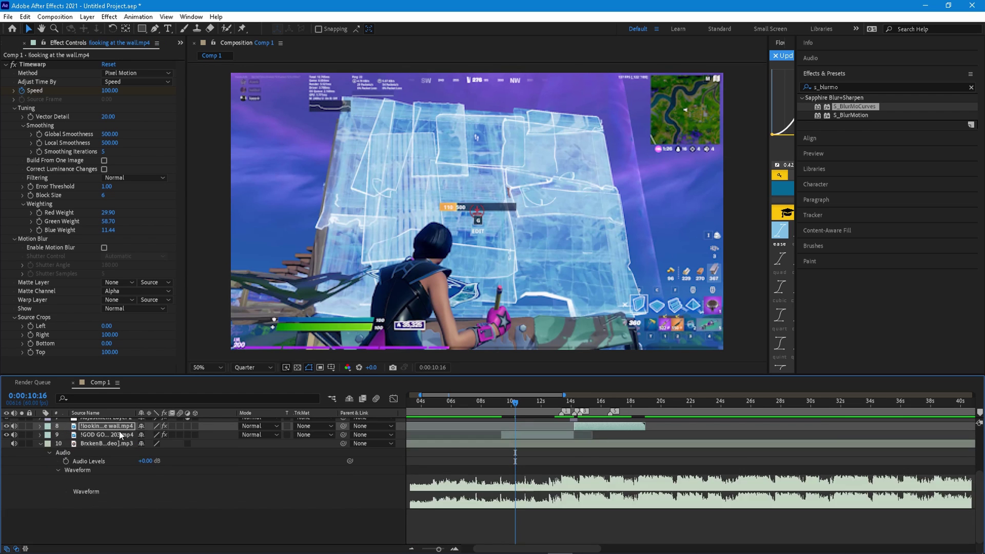
# Step: Move the pumpsfx.wma layer so it starts at the first gunshot marker at 0:00:13:22
pyautogui.scroll(3, 119, 431)
pyautogui.click(121, 430)
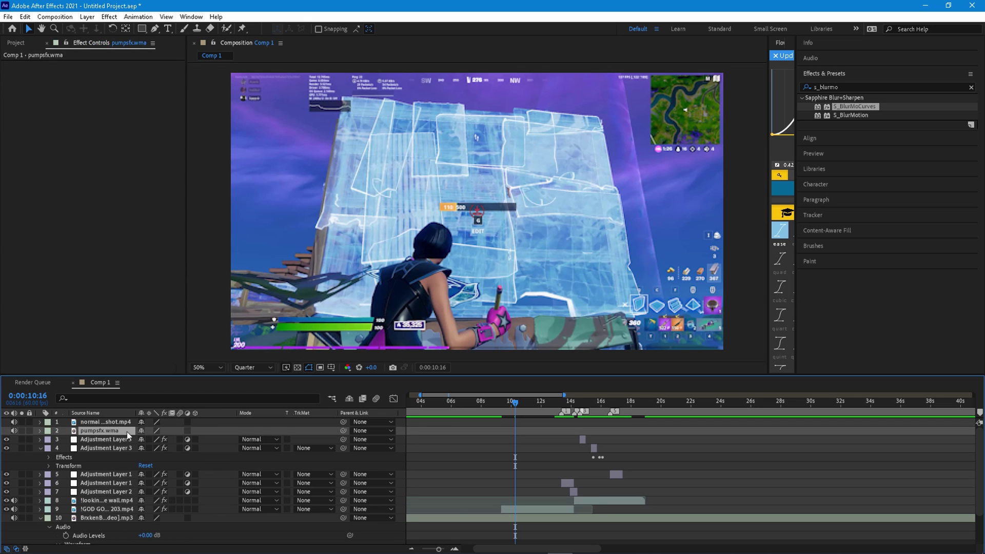
pyautogui.hscroll(-2, 413, 431)
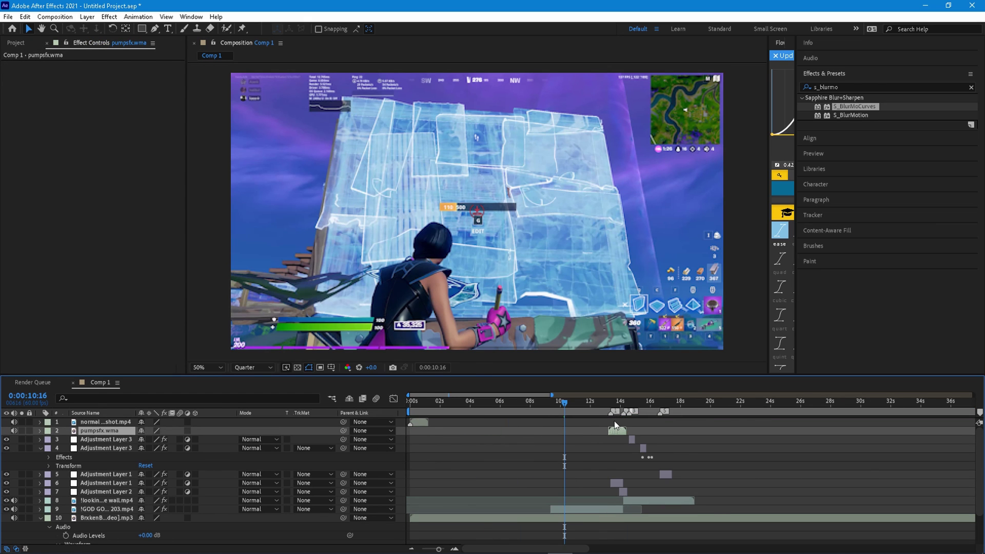
pyautogui.click(610, 404)
pyautogui.scroll(3, 613, 421)
pyautogui.moveTo(608, 429); pyautogui.dragTo(618, 429)
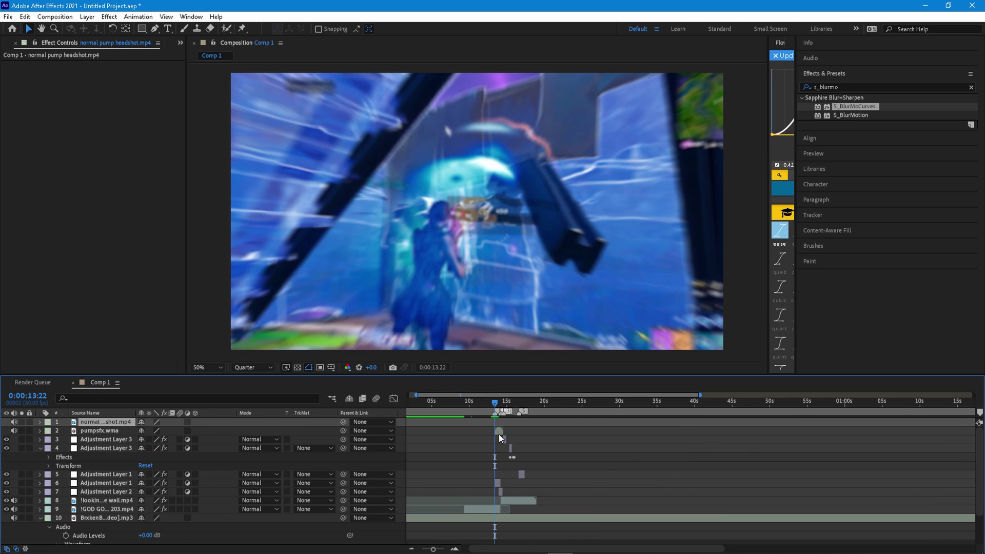
# Step: Move the normal pump headshot layer so it starts at the last marker, at about 0:00:16:37
pyautogui.click(560, 543)
pyautogui.click(559, 543)
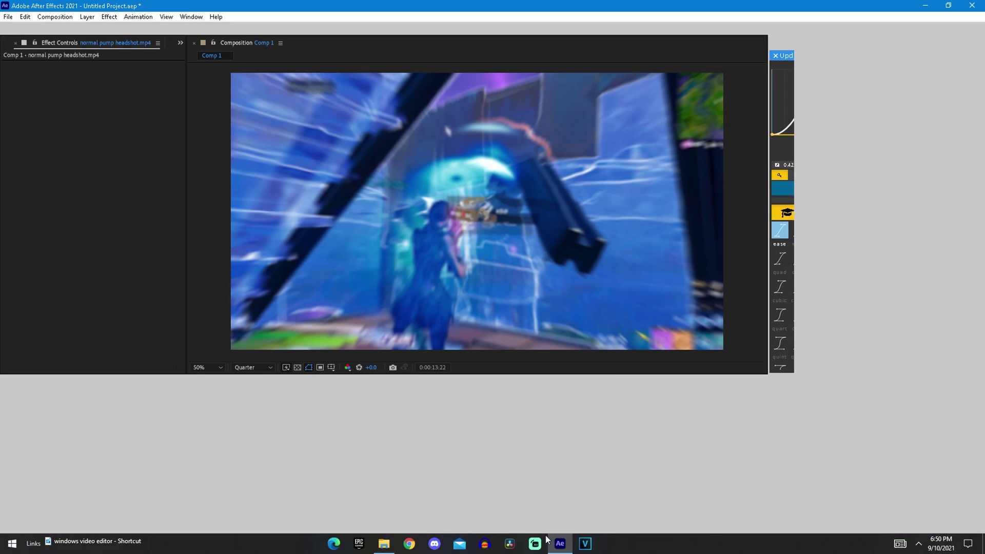
pyautogui.hscroll(-1, 413, 423)
pyautogui.scroll(1, 412, 423)
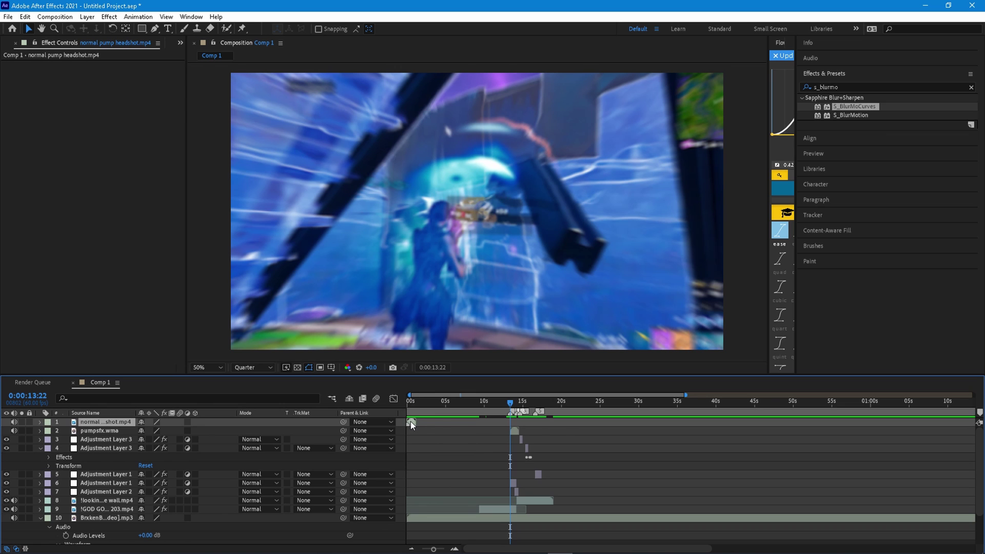
pyautogui.moveTo(411, 422); pyautogui.dragTo(522, 423)
pyautogui.scroll(2, 522, 423)
pyautogui.click(550, 403)
pyautogui.click(573, 402)
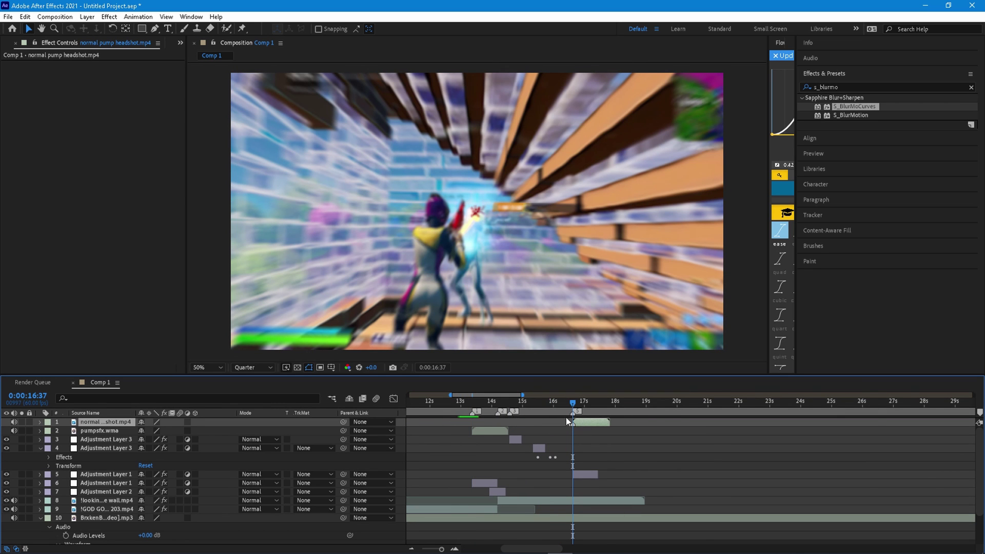
# Step: Play the edit from 0:00:13:07 to check how the gunshot sounds sync with the clips
pyautogui.scroll(-3, 468, 408)
pyautogui.click(471, 403)
pyautogui.scroll(2, 466, 411)
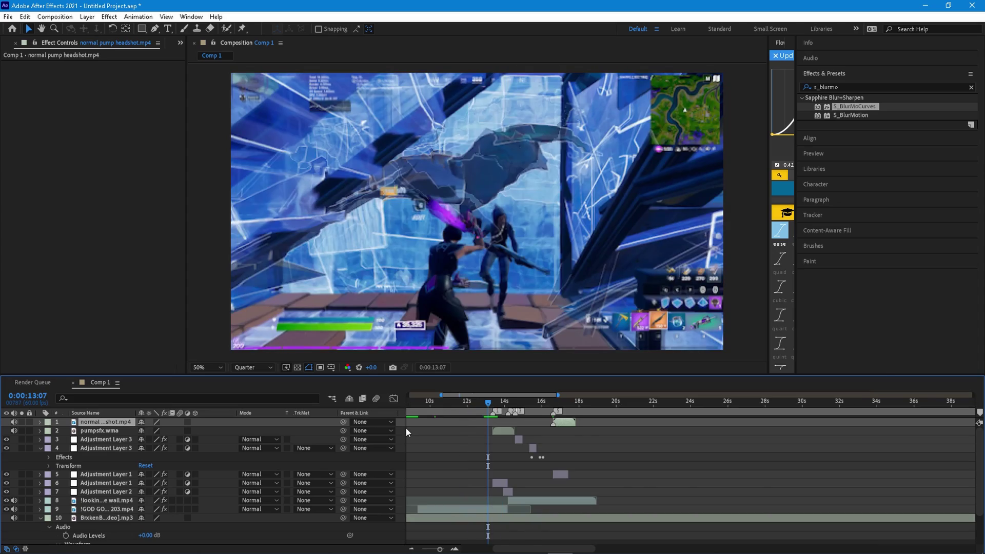
pyautogui.press('space')
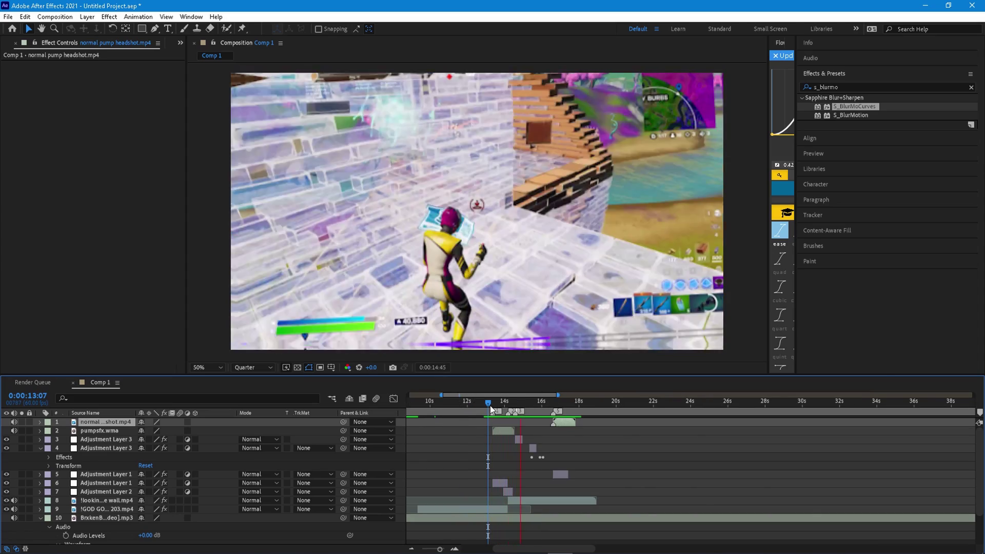
pyautogui.press('space')
pyautogui.press('space')
pyautogui.scroll(3, 490, 412)
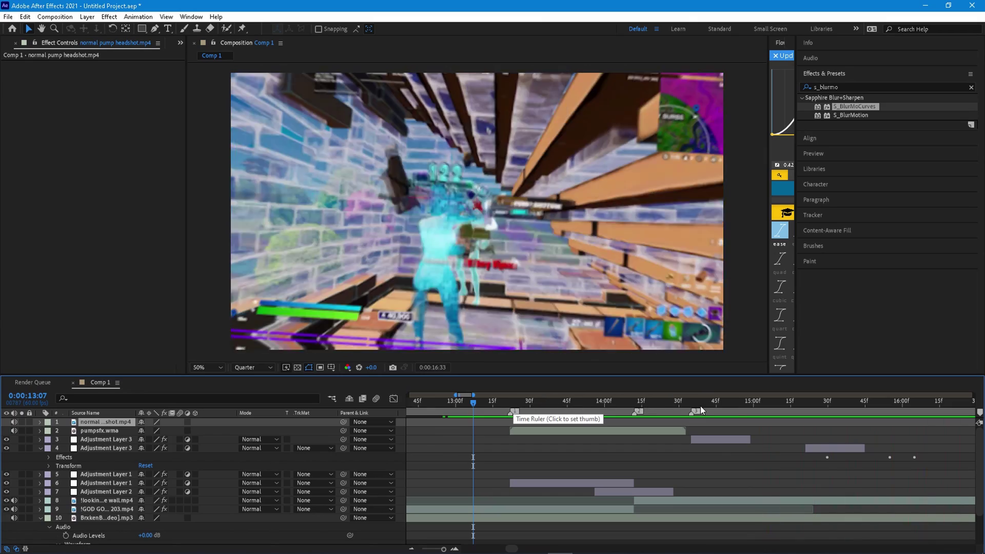
# Step: Extend the end of the first Adjustment Layer 3 (layer 3) to about 0:00:15:17 and preview the shake
pyautogui.click(699, 402)
pyautogui.moveTo(750, 440); pyautogui.dragTo(794, 441)
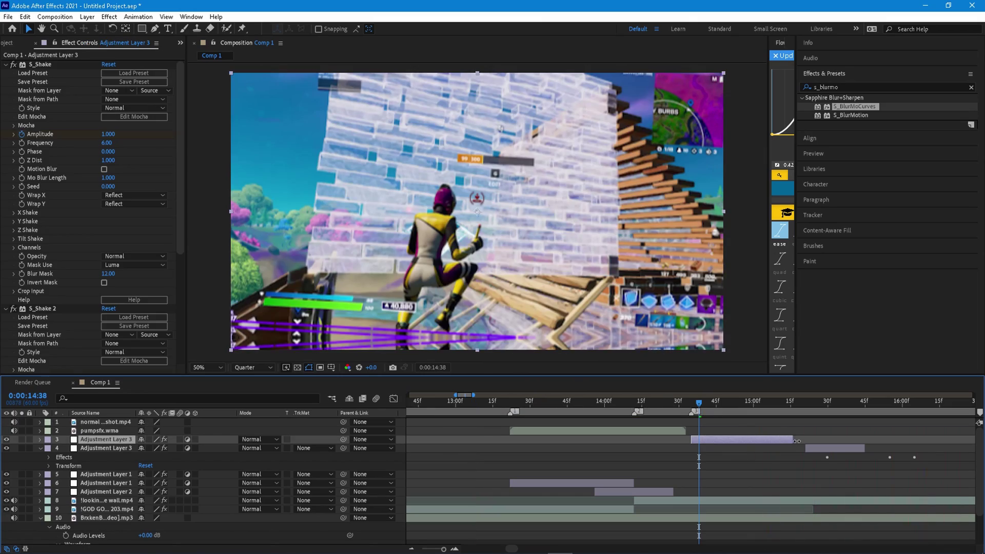
pyautogui.moveTo(709, 403); pyautogui.dragTo(778, 407)
pyautogui.press('space')
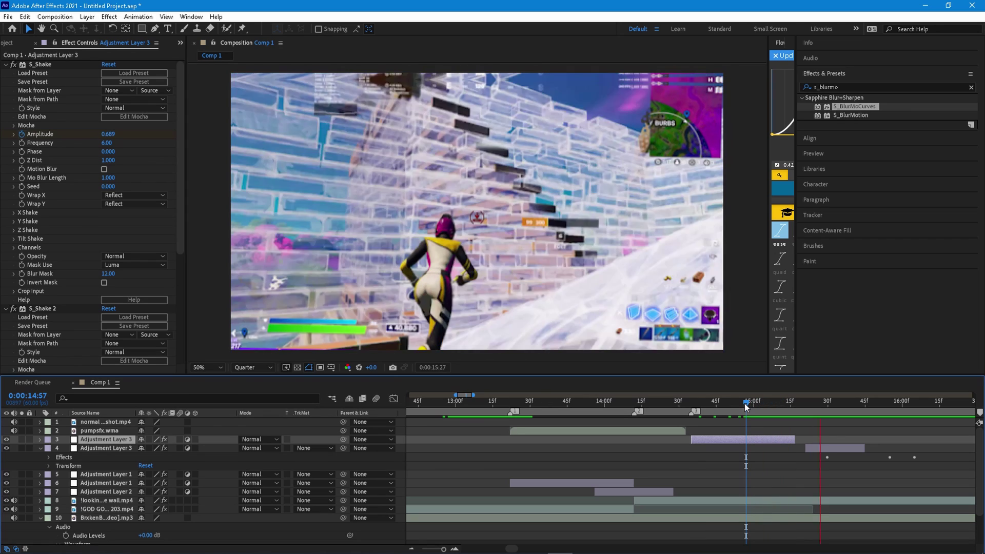
# Step: Extend the end of the second Adjustment Layer 3 (layer 4) to about 0:00:16:09 and preview from 0:00:14:37
pyautogui.moveTo(866, 448); pyautogui.dragTo(913, 452)
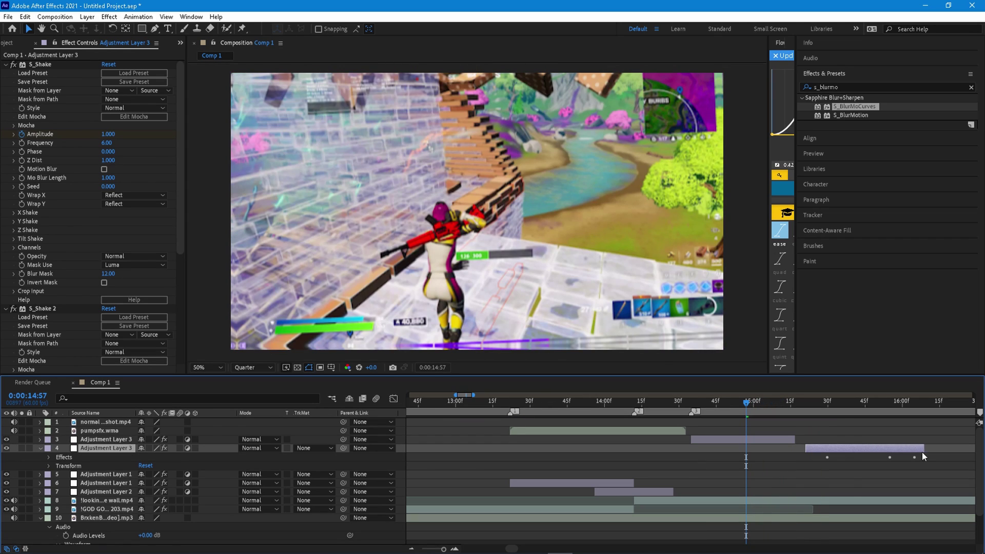
pyautogui.click(695, 403)
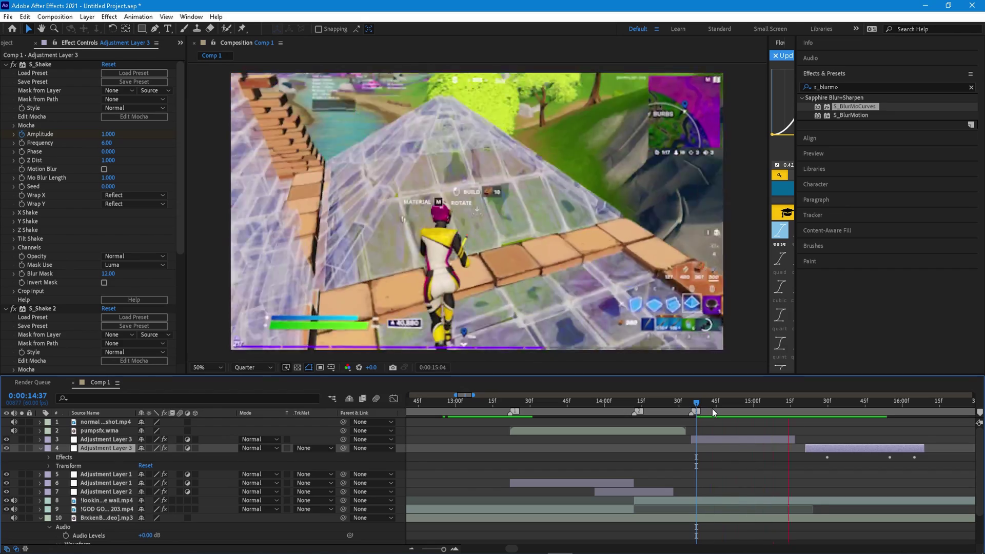
pyautogui.scroll(-3, 712, 410)
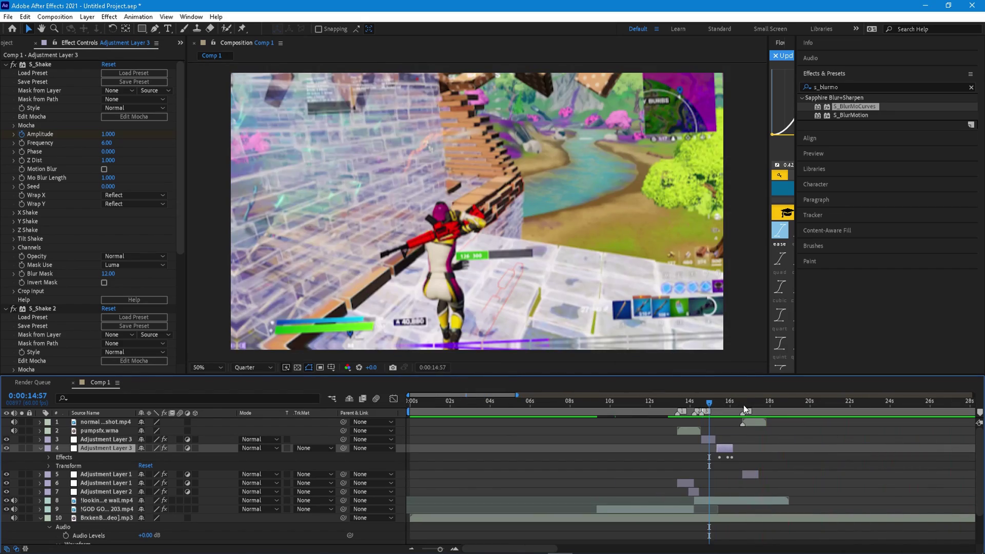
# Step: Raise the normal pump headshot layer's audio level to +12 dB and play it from 0:00:16:31
pyautogui.click(754, 420)
pyautogui.click(39, 422)
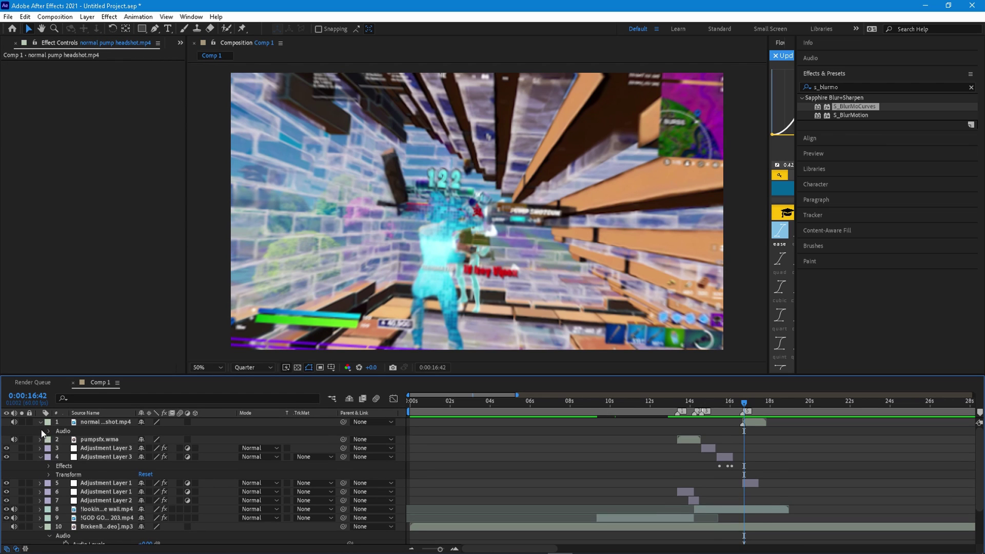
pyautogui.click(56, 447)
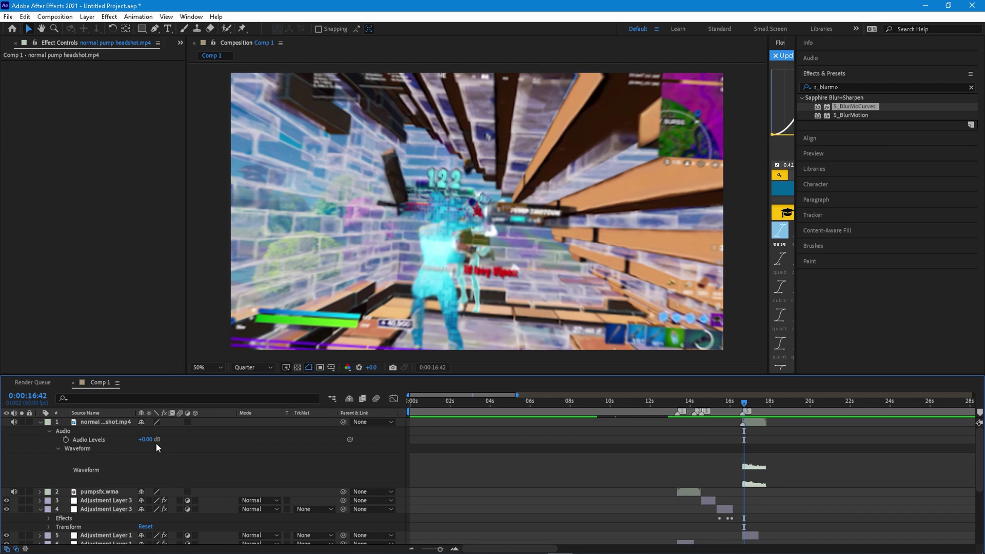
pyautogui.moveTo(154, 441); pyautogui.dragTo(159, 440)
pyautogui.moveTo(744, 403); pyautogui.dragTo(741, 408)
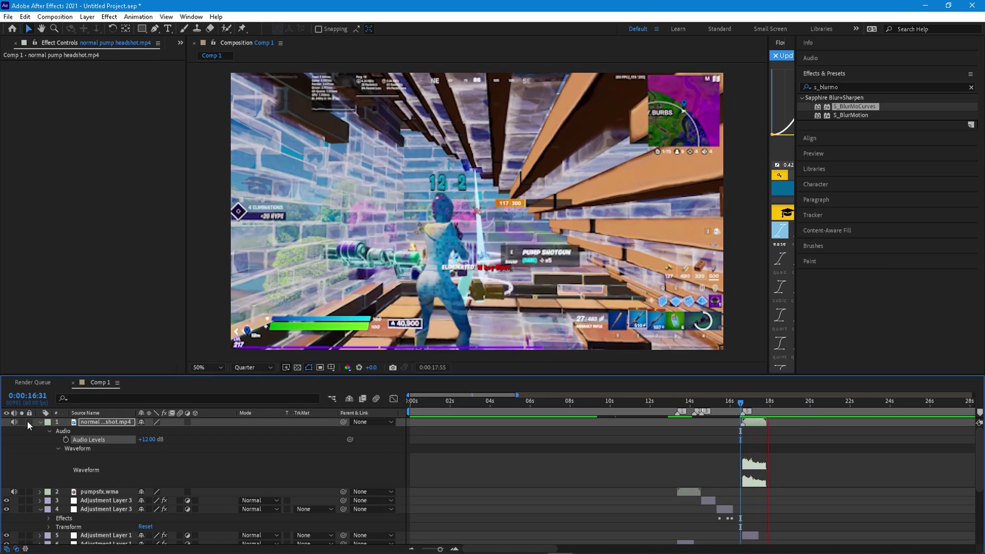
# Step: Split the normal pump headshot and !looking at the wall.mp4 layers at 0:00:17:26 and delete the parts after it
pyautogui.click(758, 402)
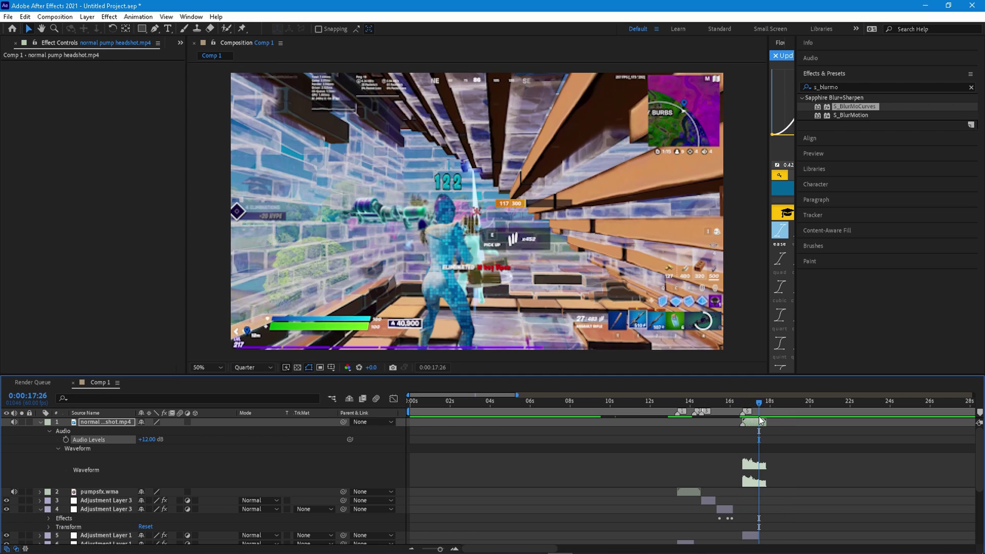
pyautogui.hotkey('ctrl', 'shift', 'd')
pyautogui.press('Delete')
pyautogui.scroll(-3, 885, 500)
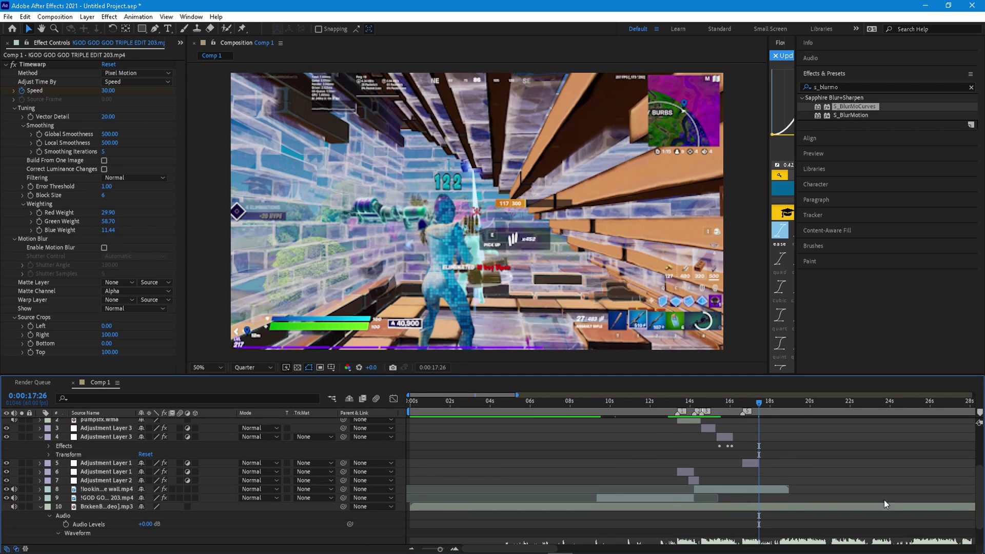
pyautogui.click(768, 490)
pyautogui.hotkey('ctrl', 'shift', 'd')
pyautogui.press('Delete')
# Step: Set the pumpsfx.wma layer's audio level to +1 dB and play the edit from 0:00:13:16
pyautogui.moveTo(655, 402); pyautogui.dragTo(678, 403)
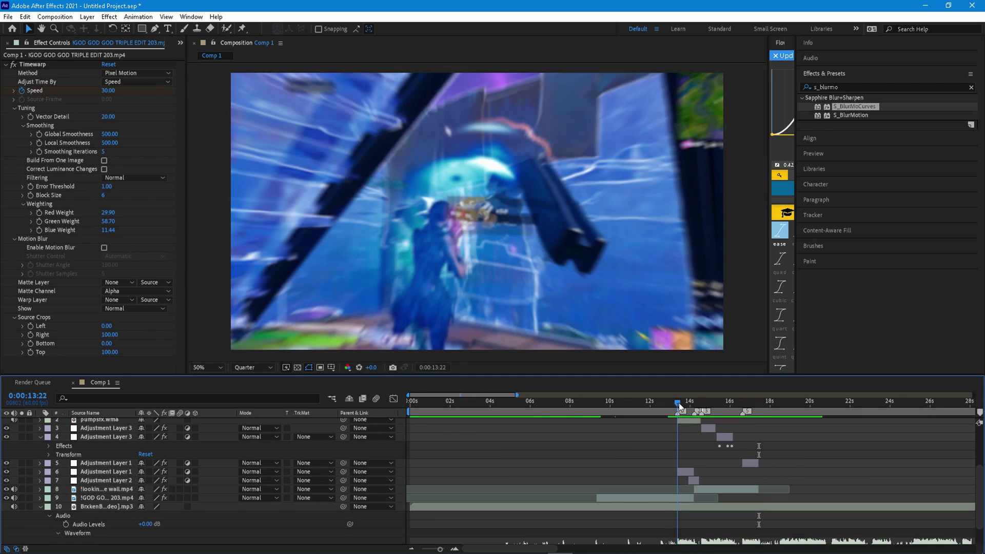
pyautogui.click(679, 420)
pyautogui.click(40, 420)
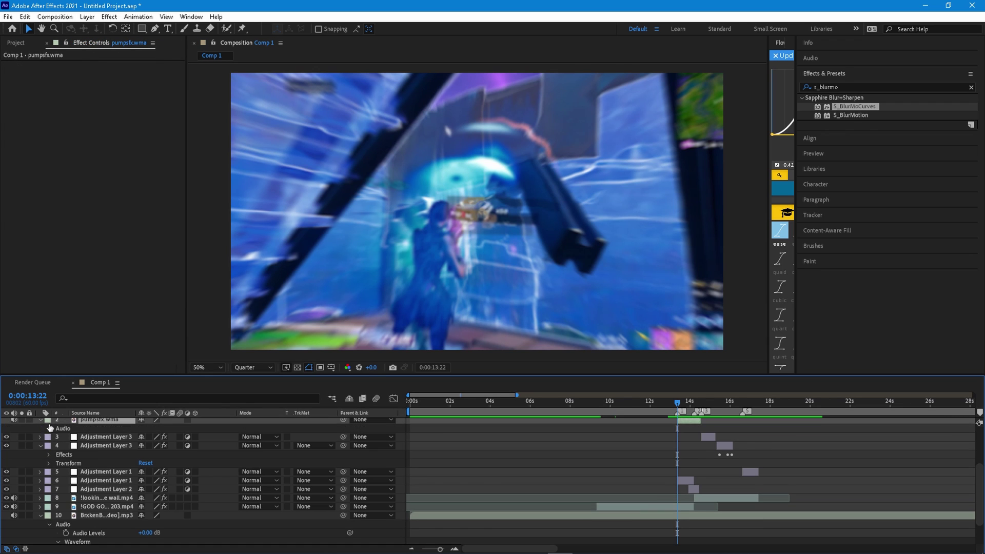
pyautogui.click(49, 429)
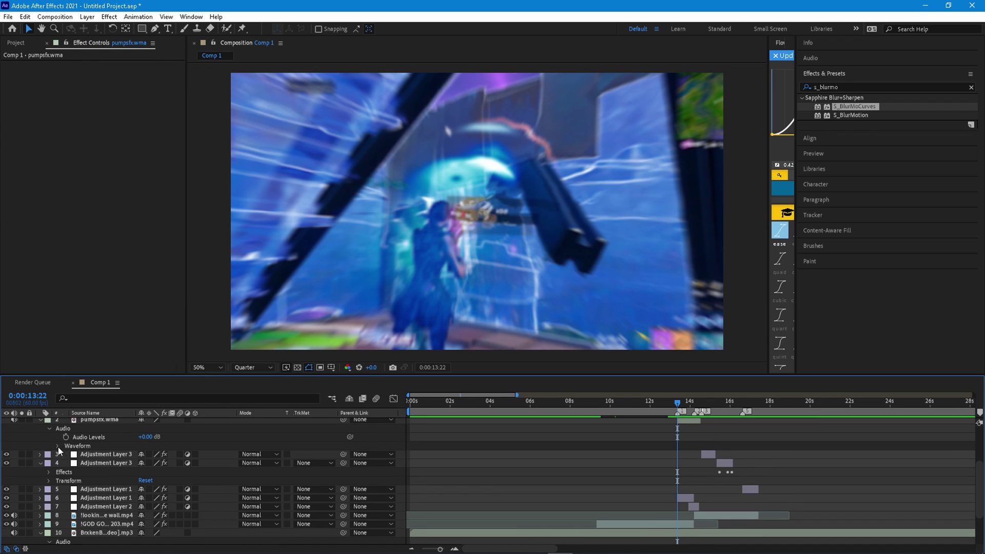
pyautogui.click(58, 447)
pyautogui.click(147, 437)
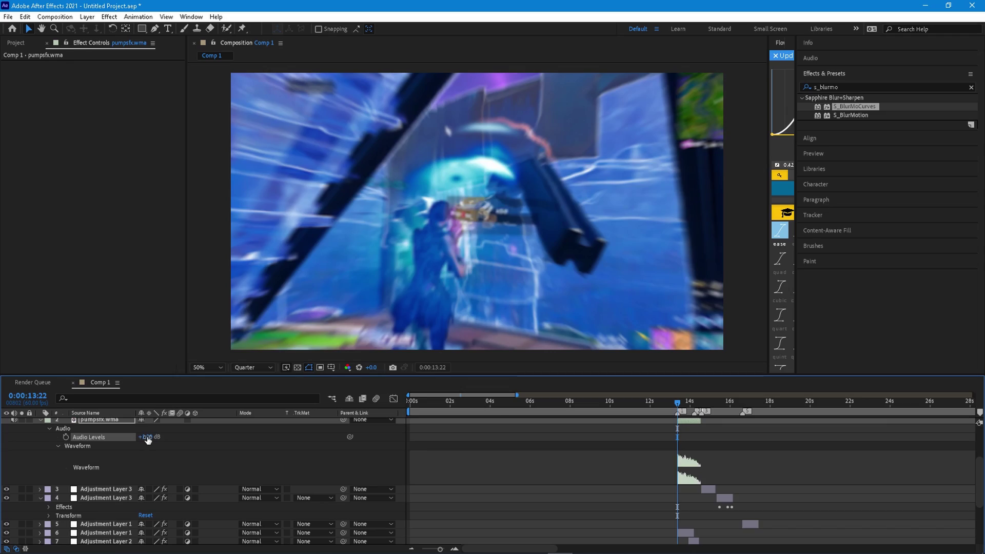
pyautogui.press('space')
pyautogui.scroll(4, 687, 402)
pyautogui.click(640, 408)
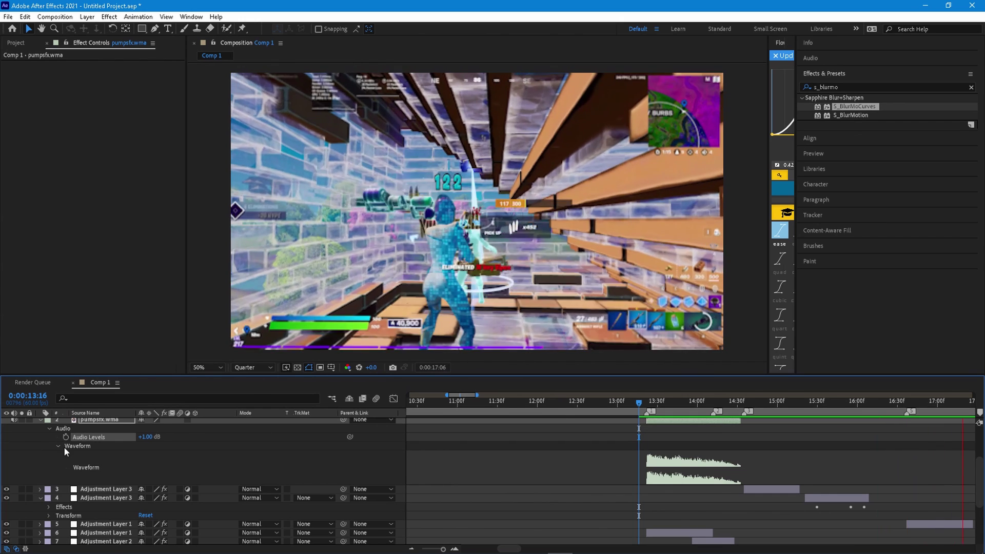
pyautogui.scroll(3, 51, 447)
pyautogui.click(41, 422)
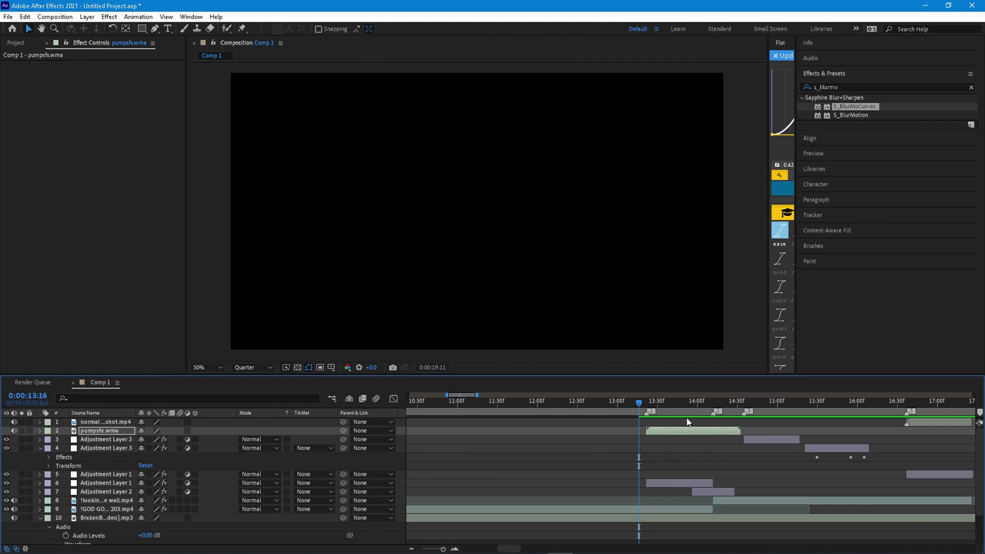
# Step: Review the edit and its gunshot sounds from about 0:00:13:10
pyautogui.scroll(-3, 688, 419)
pyautogui.click(627, 402)
pyautogui.scroll(5, 559, 404)
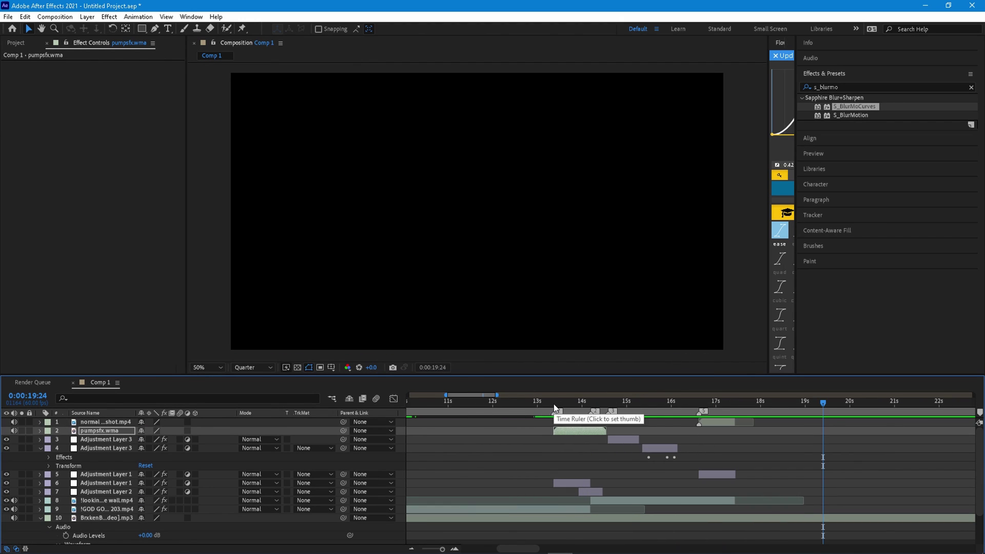
pyautogui.click(553, 404)
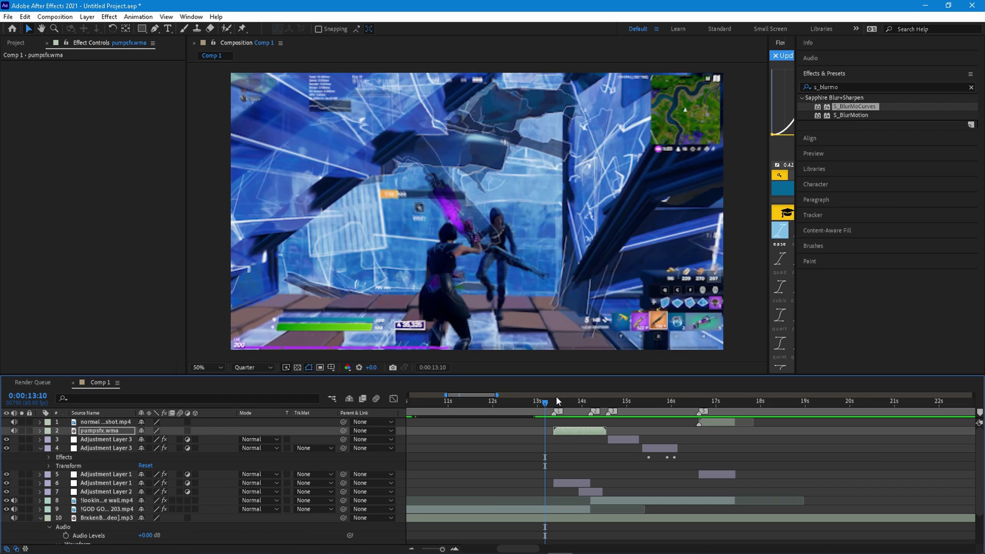
pyautogui.hscroll(-2, 611, 444)
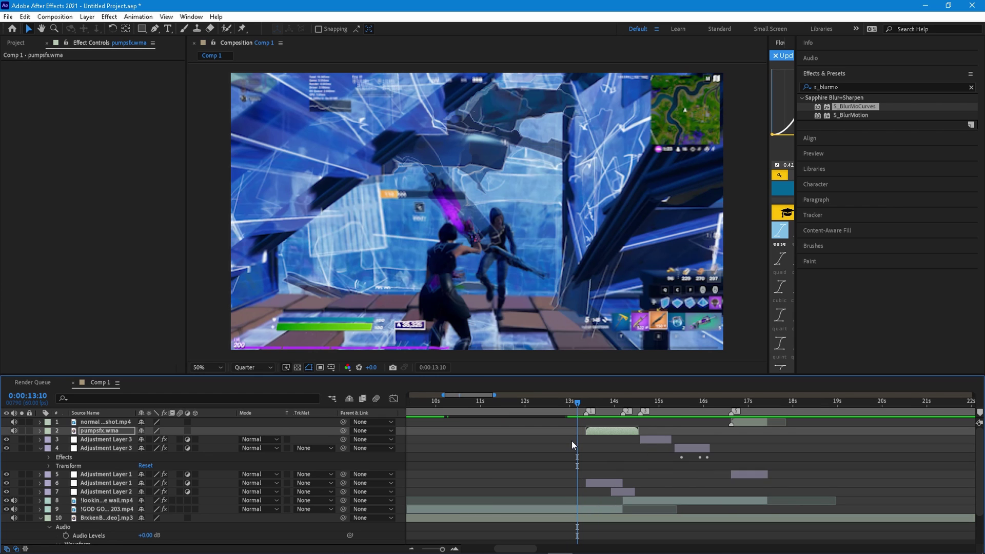